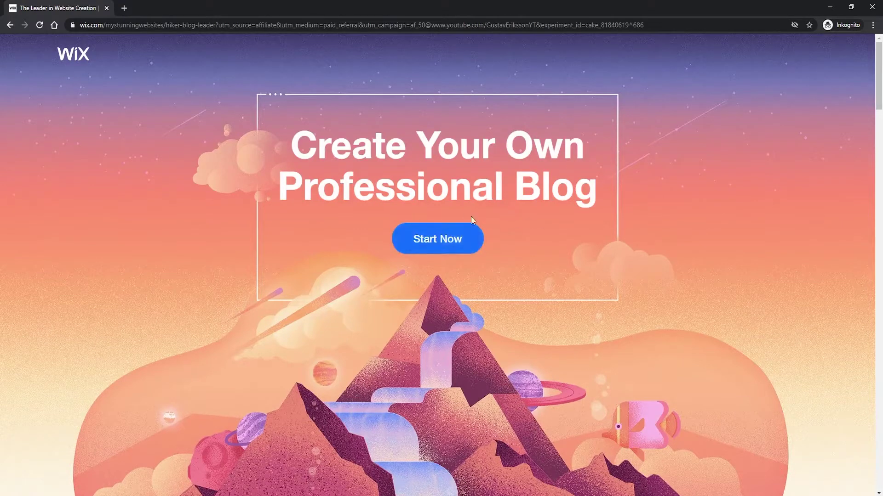
# Step: Start a new website of the Blog type and choose to build it from a template with the Editor
pyautogui.scroll(-8, 497, 237)
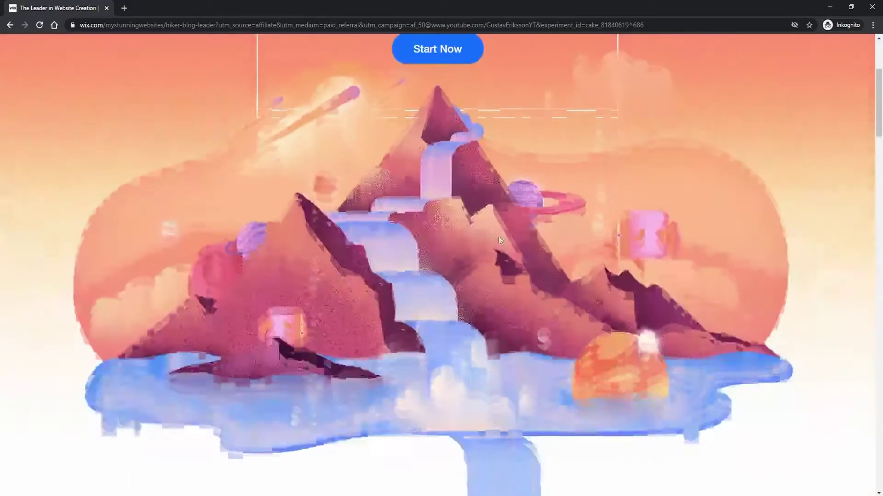
pyautogui.scroll(-4, 500, 262)
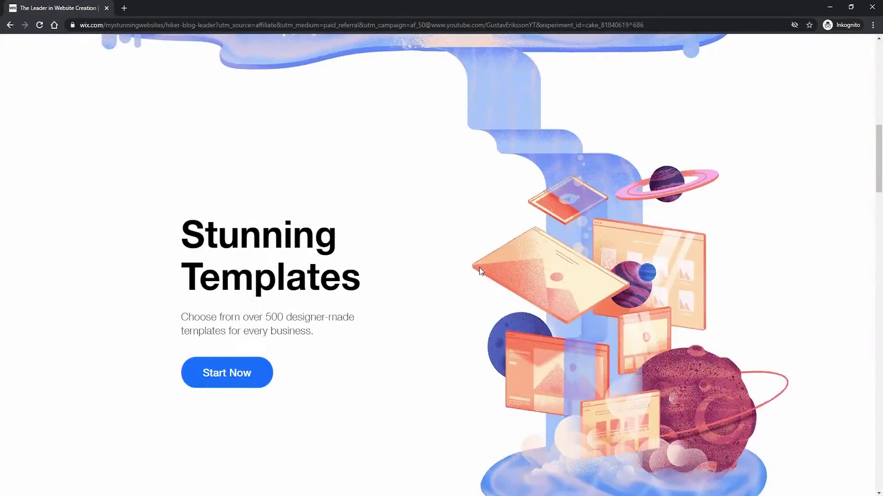
pyautogui.scroll(-4, 480, 266)
pyautogui.scroll(8, 541, 239)
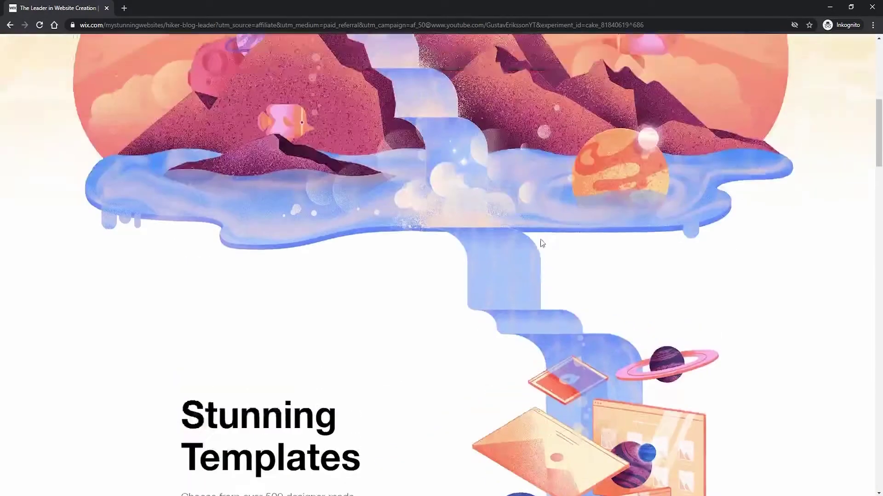
pyautogui.scroll(8, 543, 244)
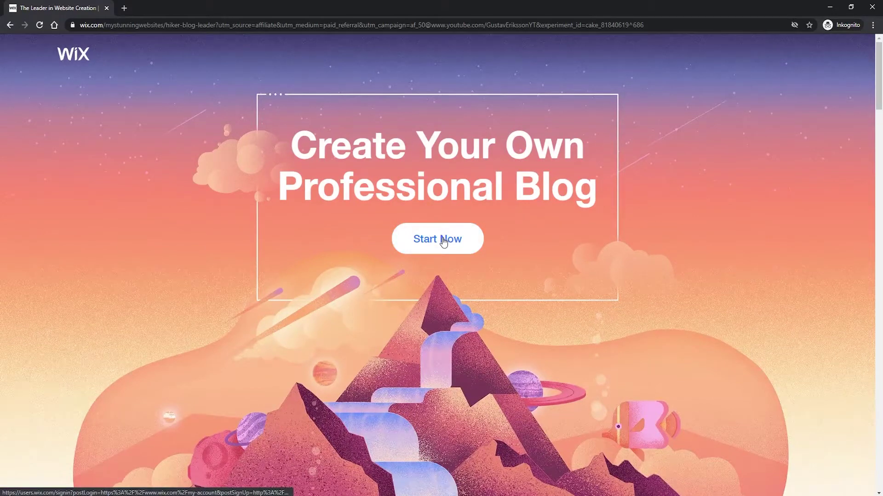
pyautogui.click(443, 242)
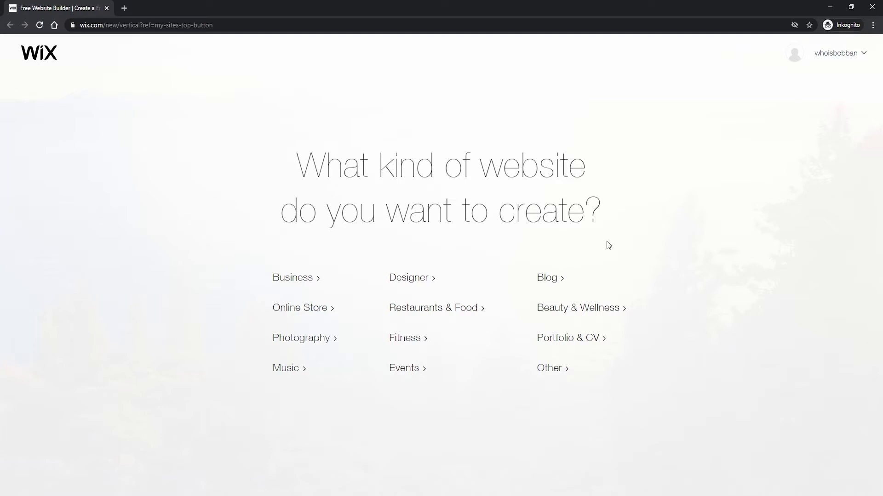
pyautogui.click(548, 278)
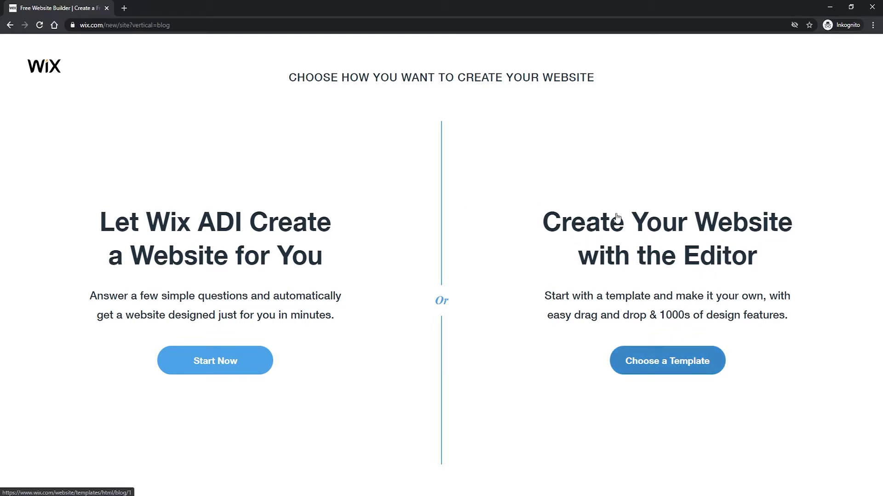
pyautogui.click(664, 362)
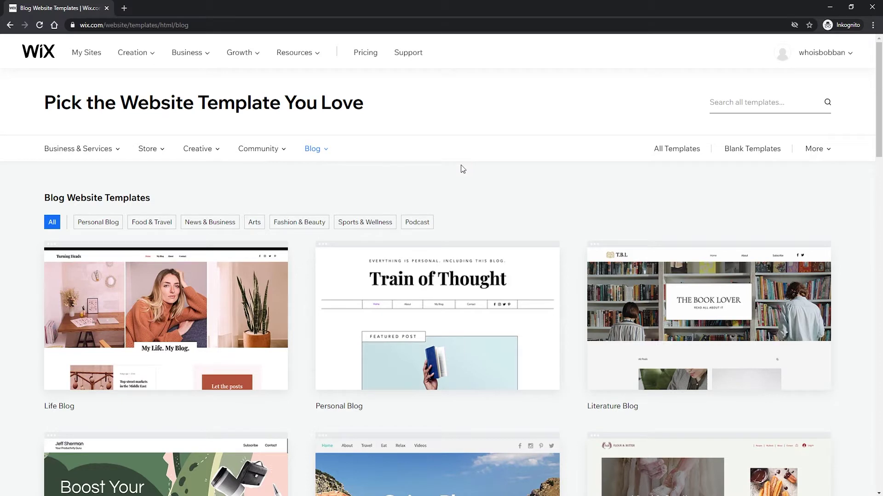
# Step: Look through the first page of all blog website templates
pyautogui.scroll(-2, 466, 168)
pyautogui.moveTo(436, 191)
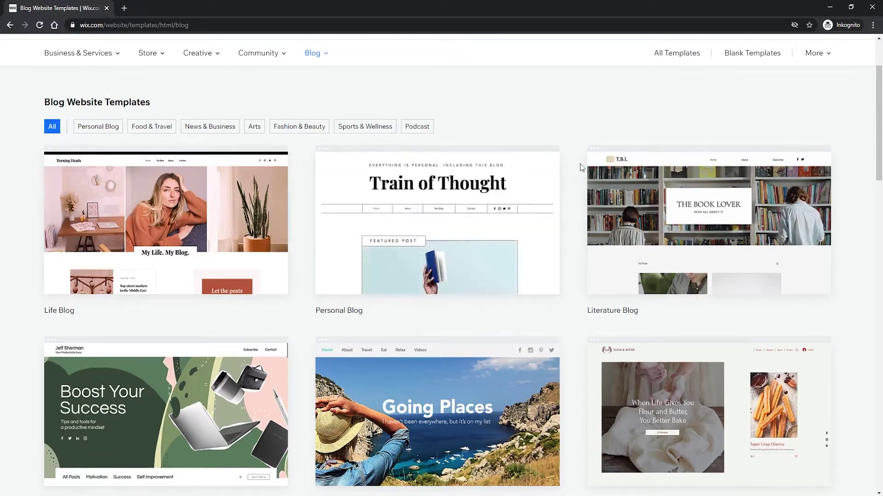
pyautogui.scroll(-7, 580, 168)
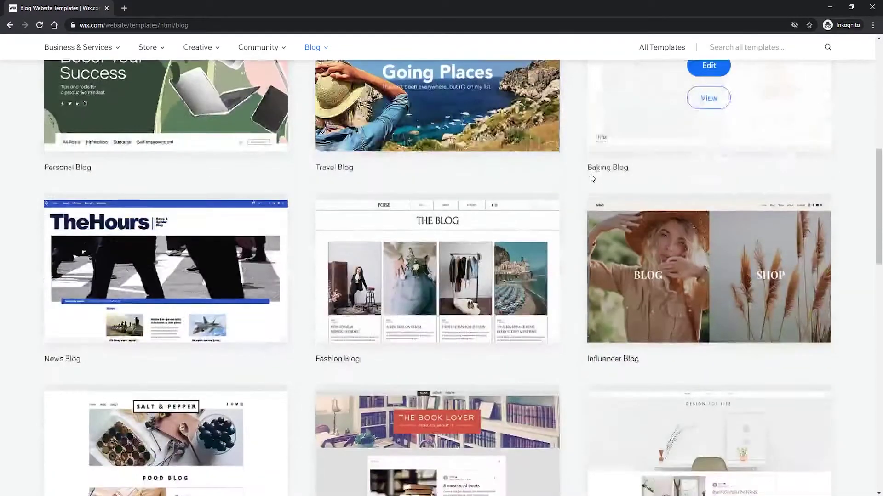
pyautogui.scroll(-2, 592, 178)
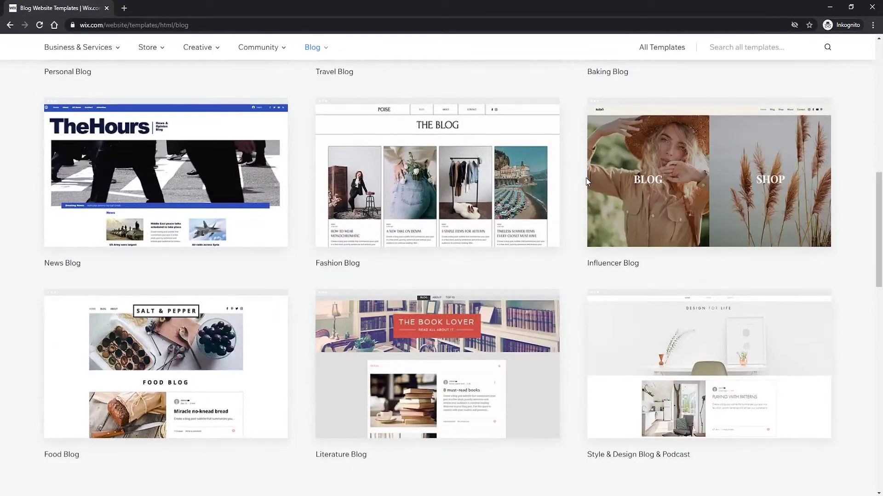
pyautogui.scroll(-3, 584, 183)
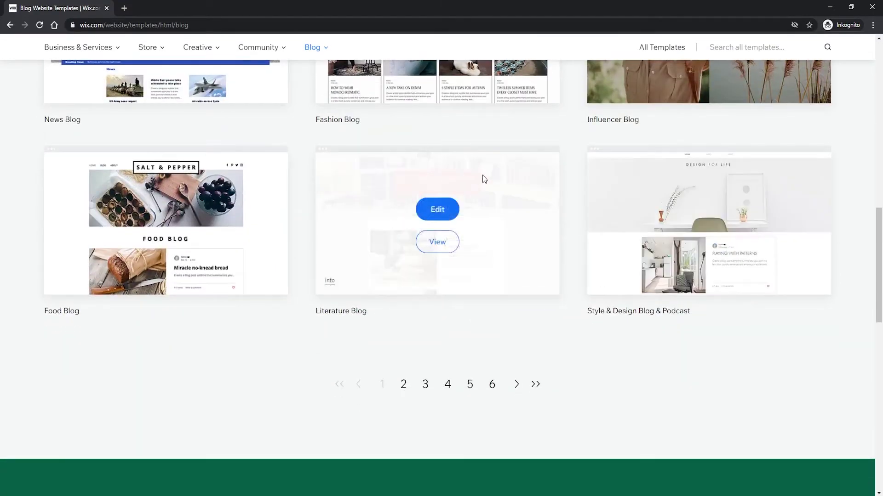
pyautogui.scroll(12, 482, 180)
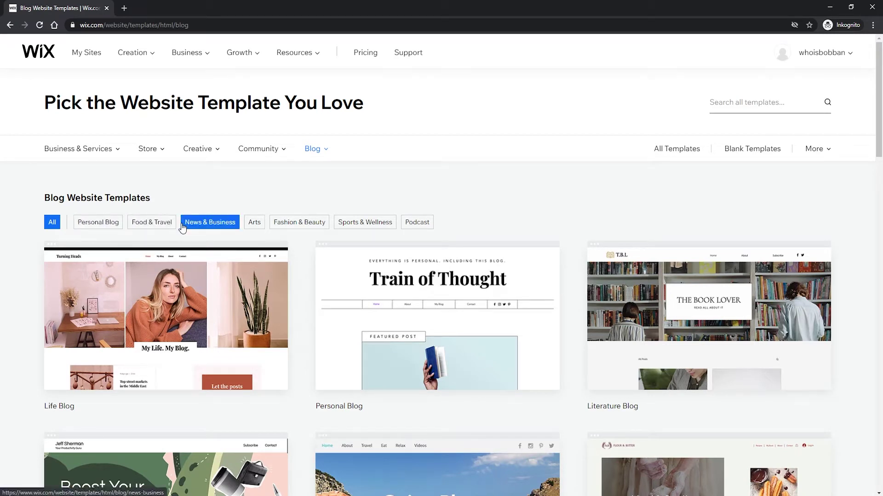
# Step: Go through the blog template categories from Personal Blog and Food & Travel to Sports & Wellness and Podcast
pyautogui.click(108, 223)
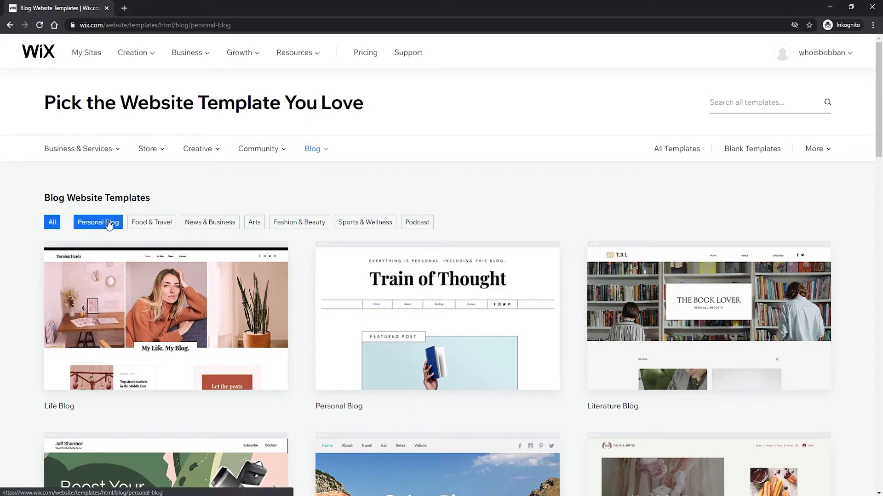
pyautogui.click(154, 224)
pyautogui.click(204, 226)
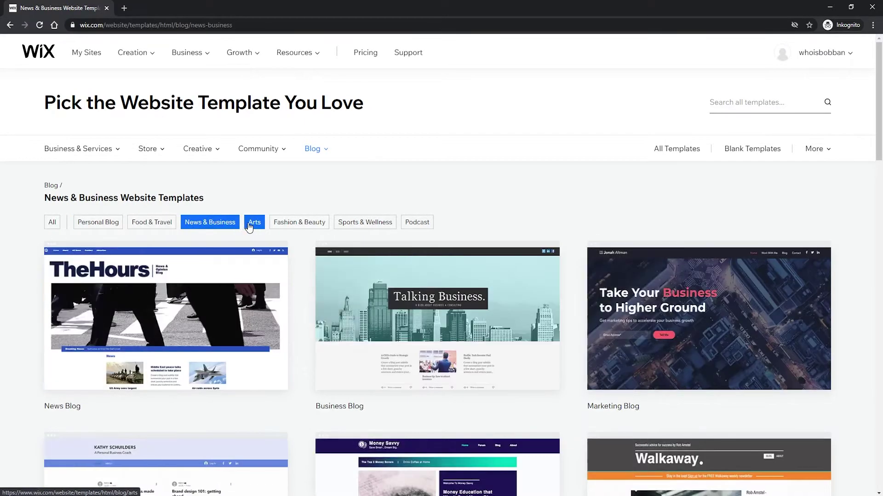
pyautogui.click(253, 226)
pyautogui.click(314, 227)
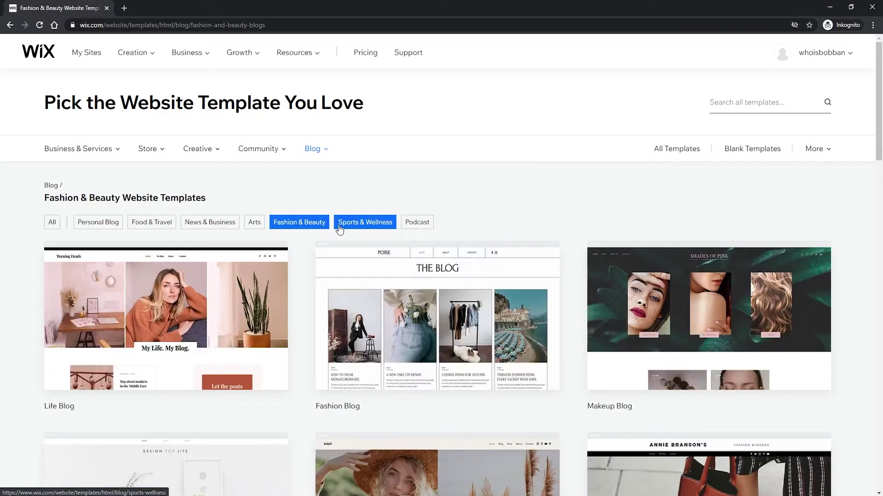
pyautogui.click(365, 225)
pyautogui.click(417, 225)
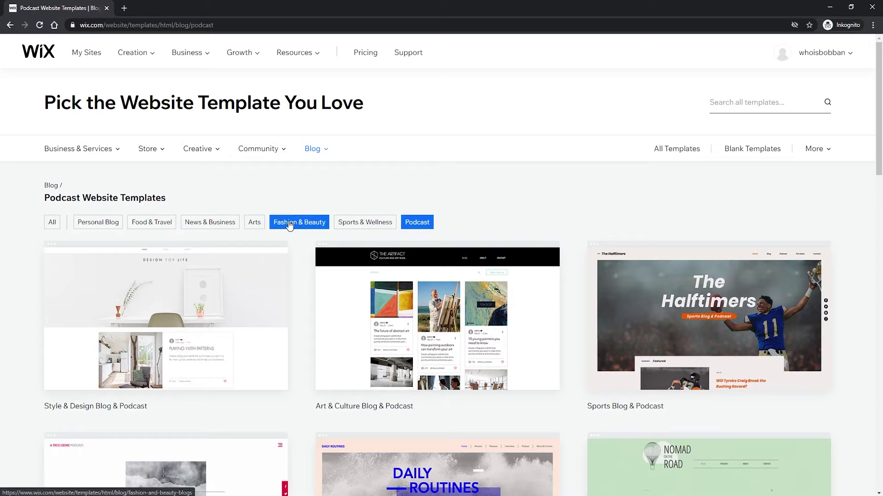
# Step: Examine the templates in the News & Business category and bring up the Arts category
pyautogui.click(229, 224)
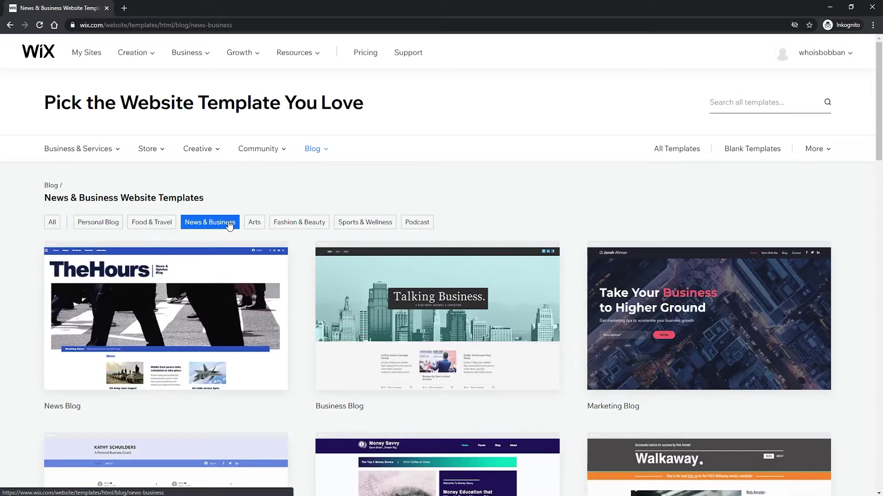
pyautogui.moveTo(398, 299)
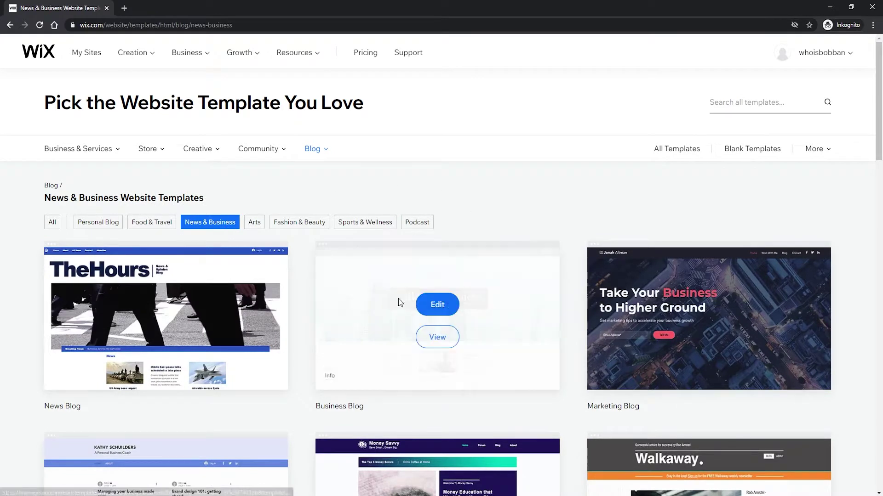
pyautogui.moveTo(619, 291)
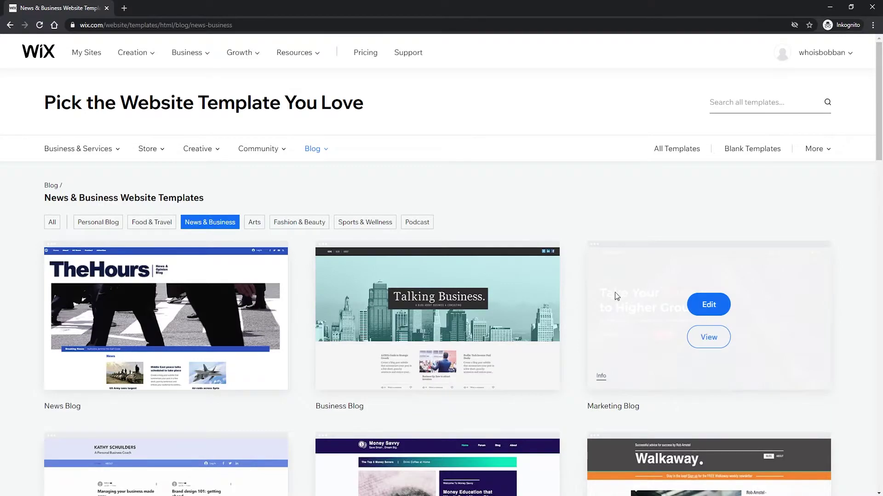
pyautogui.scroll(-2, 569, 301)
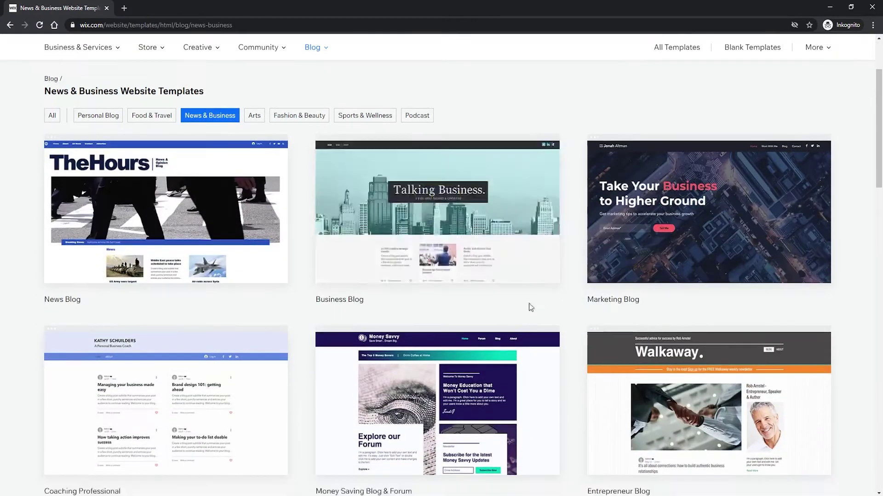
pyautogui.scroll(-1, 531, 307)
pyautogui.moveTo(540, 262)
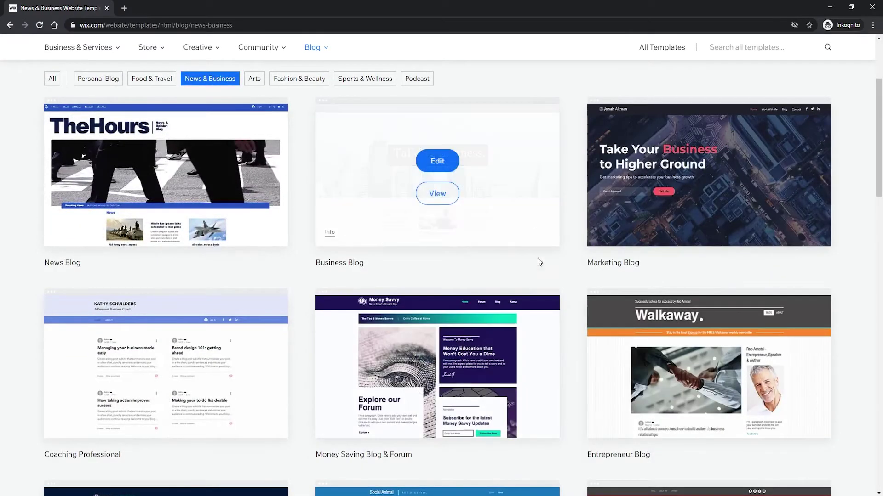
pyautogui.scroll(2, 540, 262)
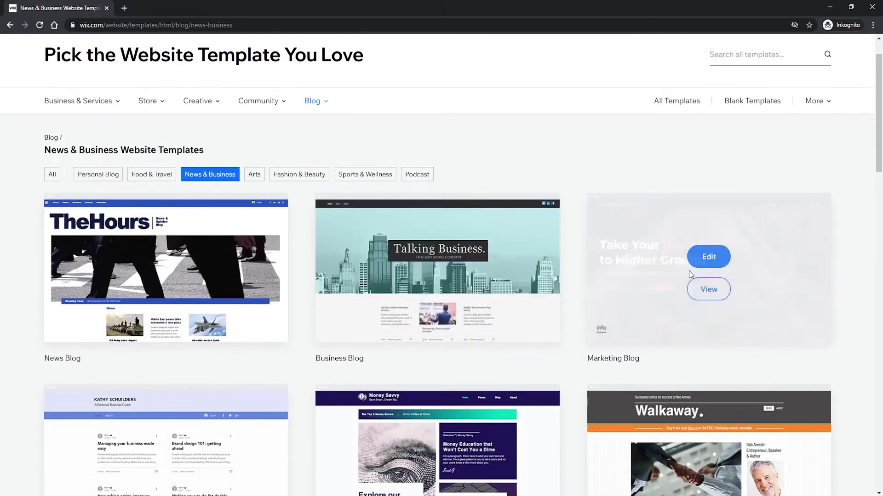
pyautogui.click(262, 176)
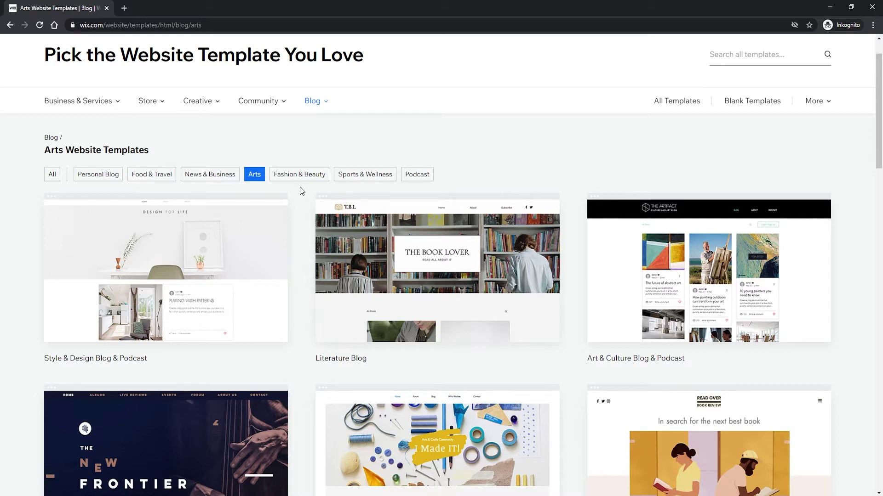
# Step: Preview the Life Blog template from the Personal Blog category and open it for editing, dismissing the welcome video
pyautogui.click(115, 175)
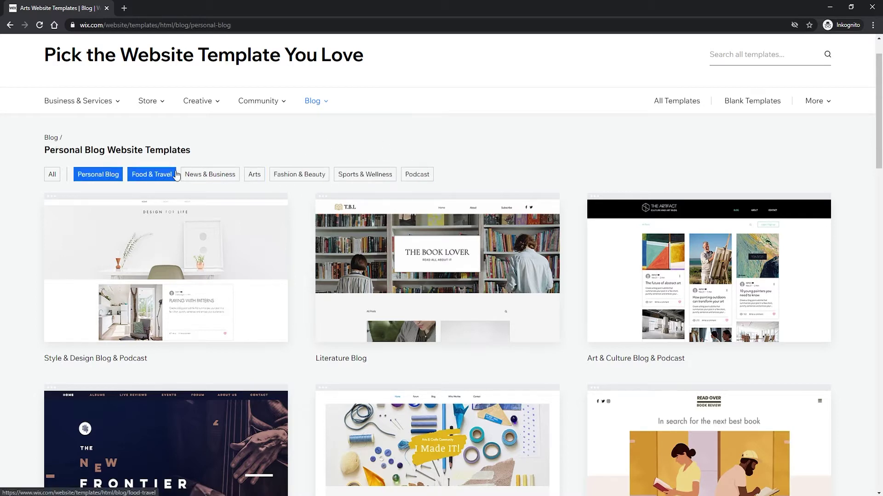
pyautogui.moveTo(461, 227)
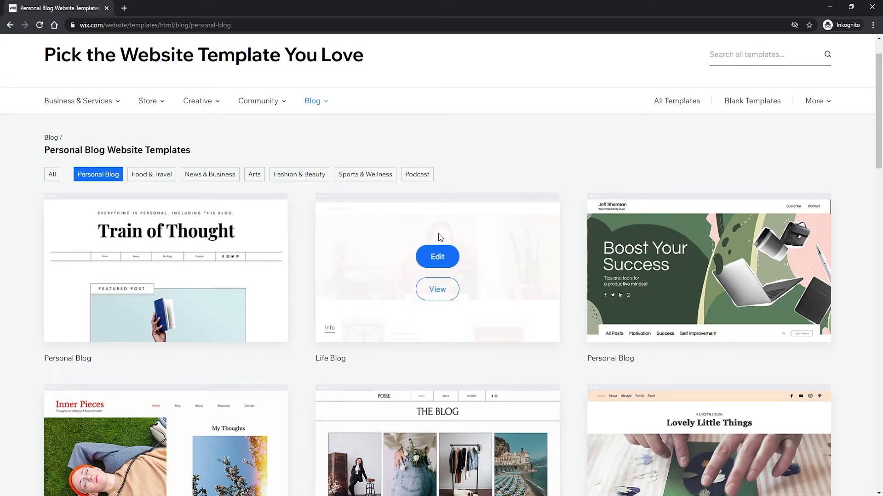
pyautogui.click(439, 294)
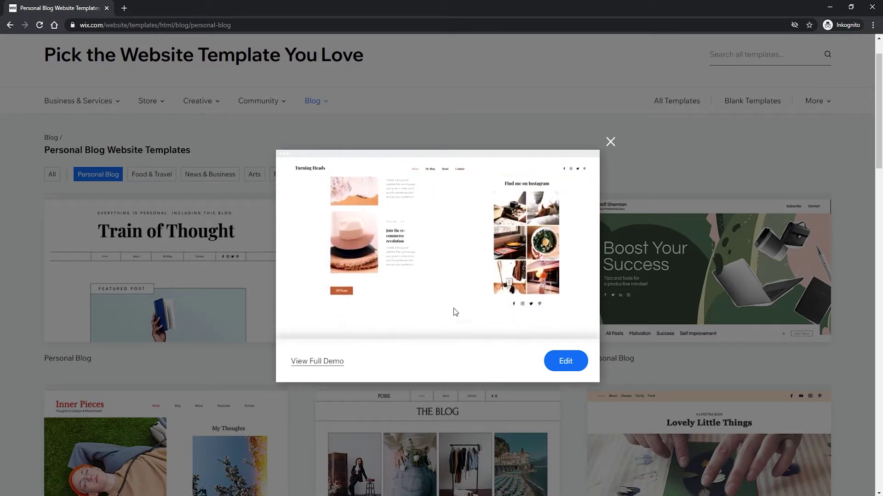
pyautogui.click(569, 363)
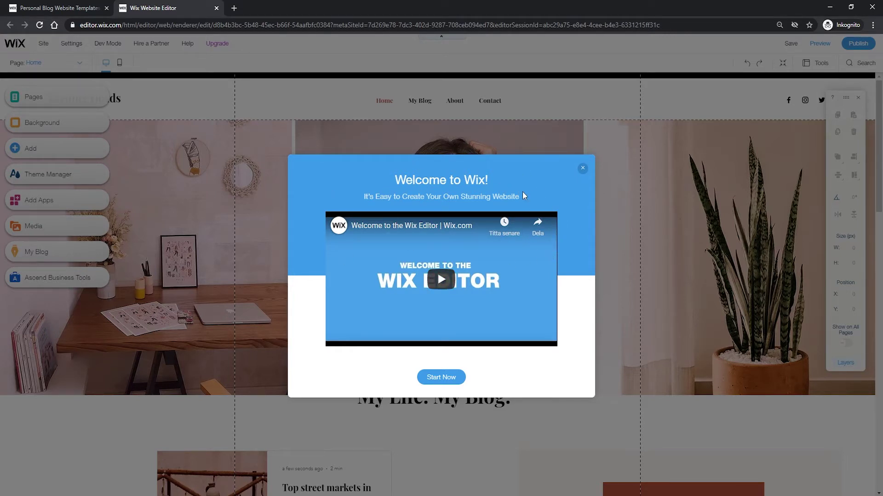
pyautogui.click(582, 169)
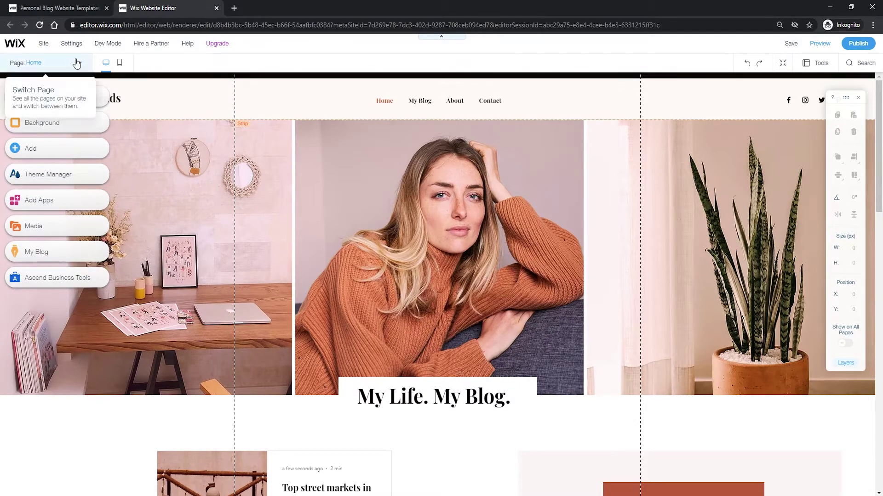
# Step: Save the site under a free Wix.com domain with "himyblog" as the ending of its address
pyautogui.moveTo(72, 44)
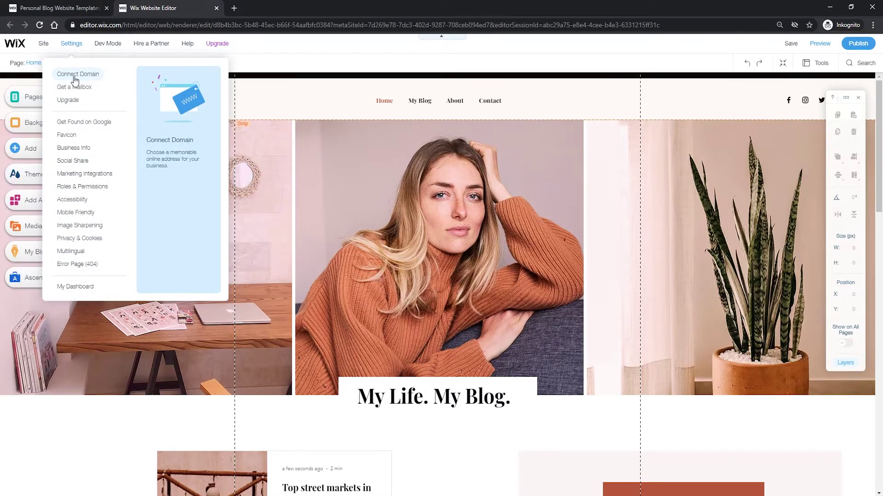
pyautogui.click(88, 80)
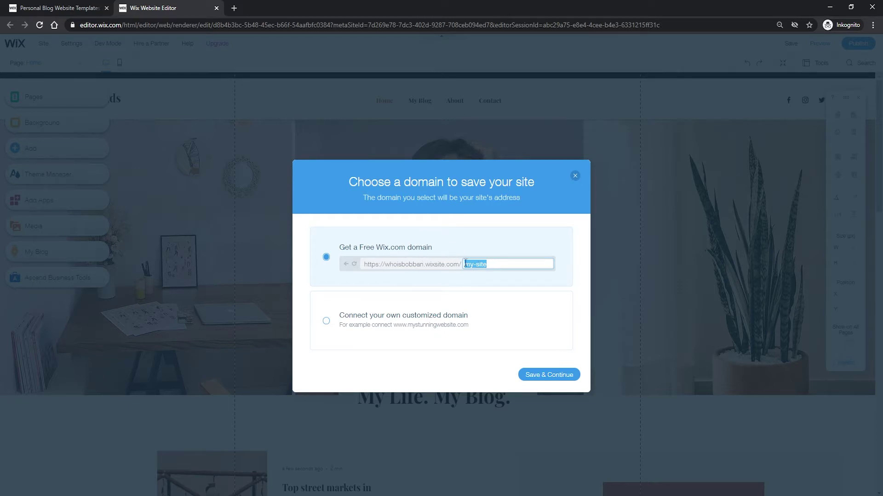
pyautogui.click(505, 267)
pyautogui.moveTo(490, 264); pyautogui.dragTo(437, 261)
pyautogui.press('BackSpace')
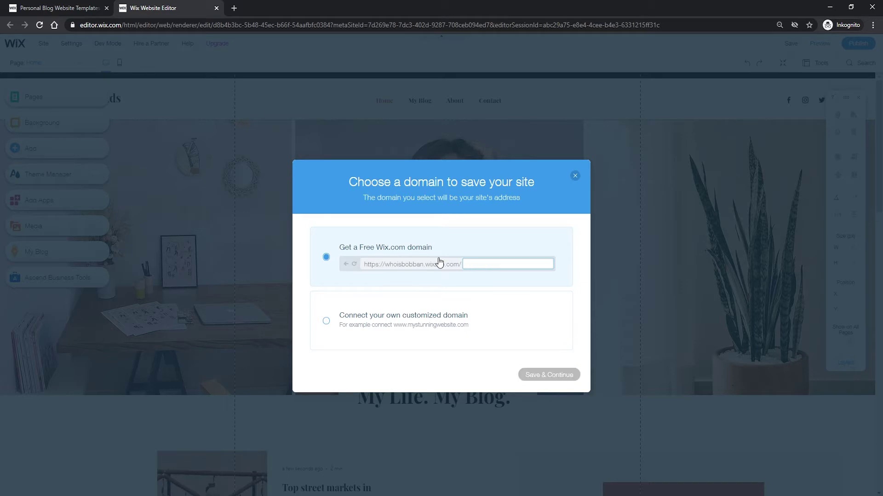
pyautogui.write('himyblogh')
pyautogui.click(503, 232)
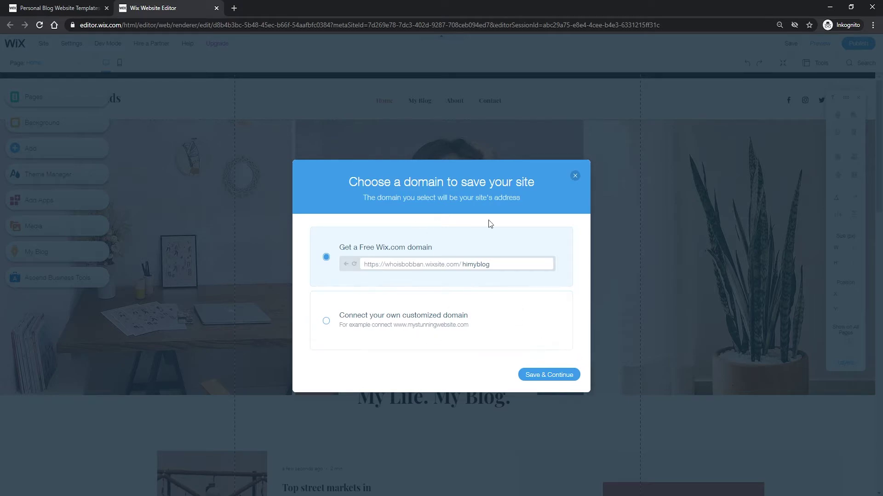
pyautogui.click(462, 265)
pyautogui.write('hi')
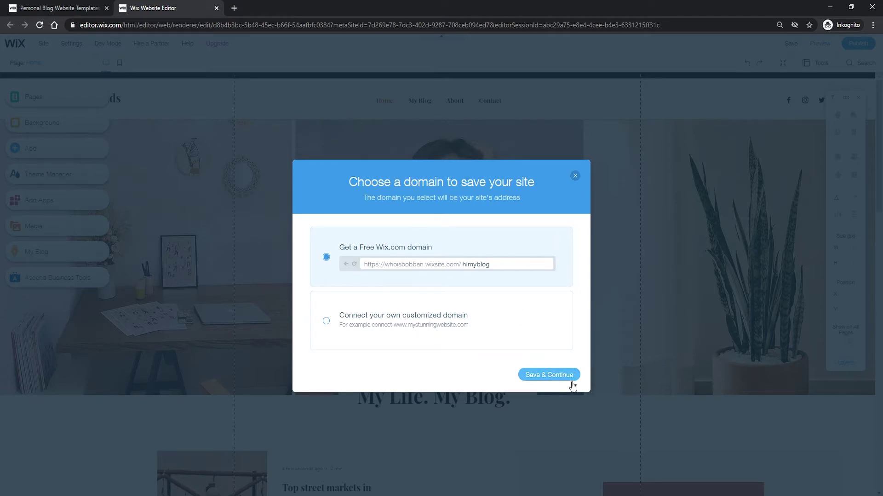
pyautogui.click(551, 375)
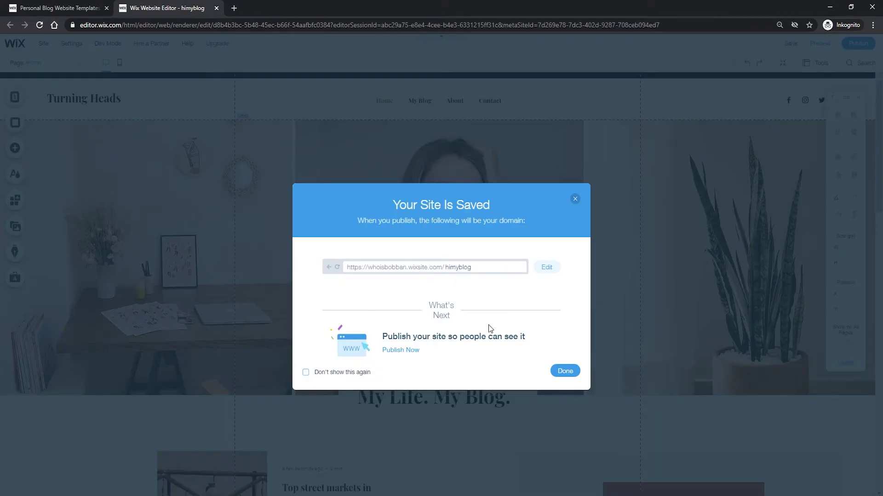
pyautogui.click(566, 373)
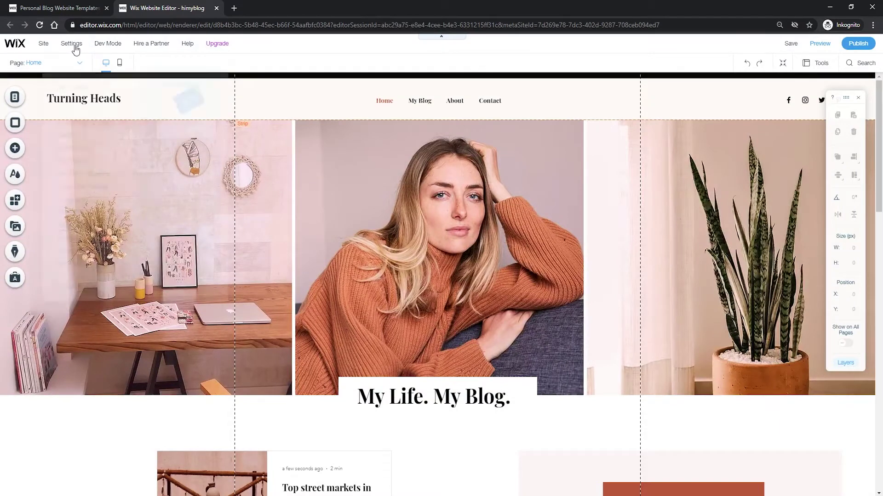
# Step: Upgrade the site to the Unlimited premium plan with a yearly billing cycle and proceed to checkout
pyautogui.moveTo(76, 49)
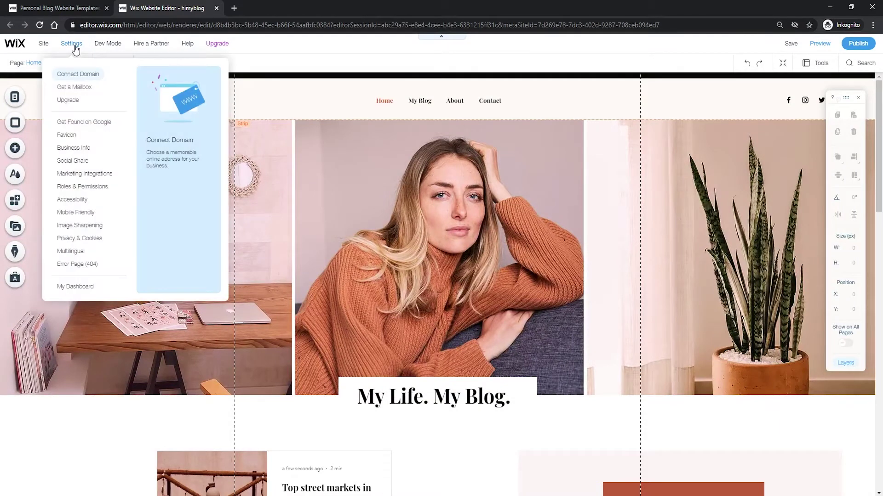
pyautogui.click(74, 103)
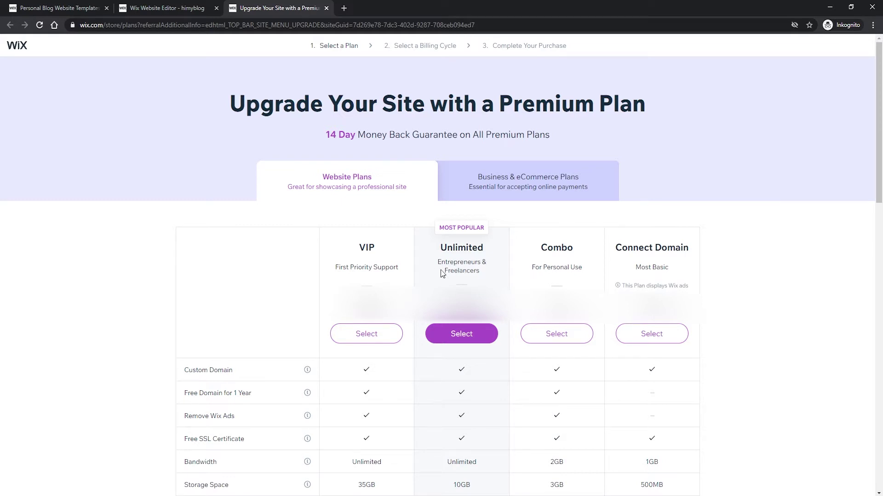
pyautogui.click(449, 324)
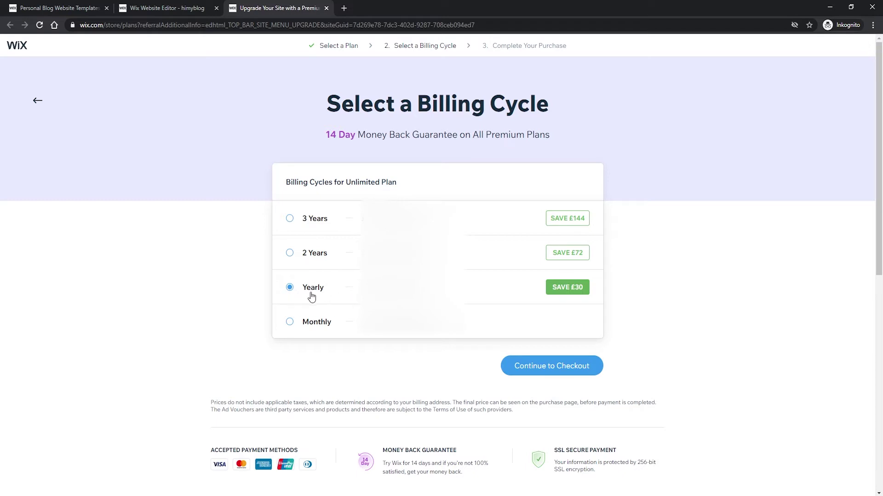
pyautogui.click(543, 367)
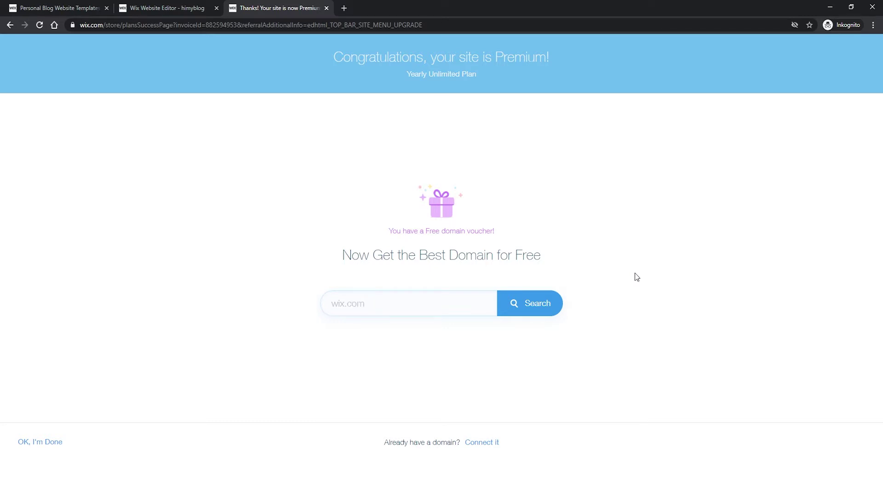
# Step: Search for a domain made of the owner's full name and claim it with the free voucher for a 1-year registration period
pyautogui.click(337, 306)
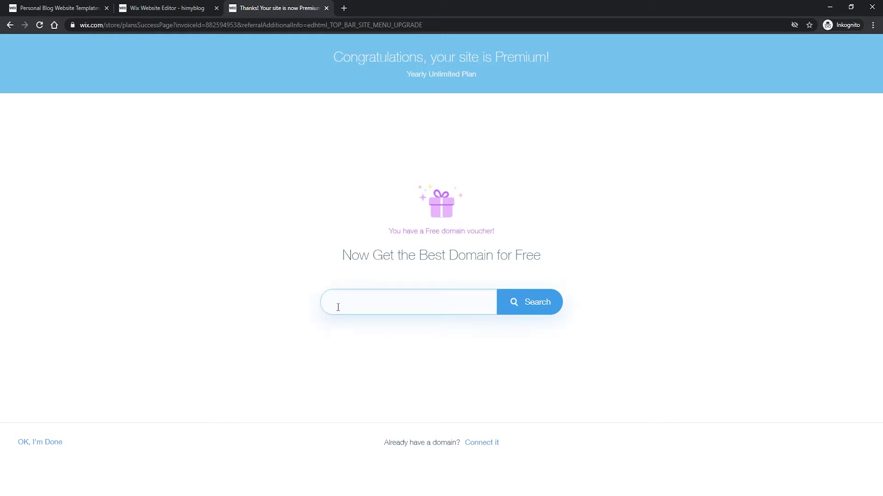
pyautogui.write('gustaveriksson')
pyautogui.click(517, 309)
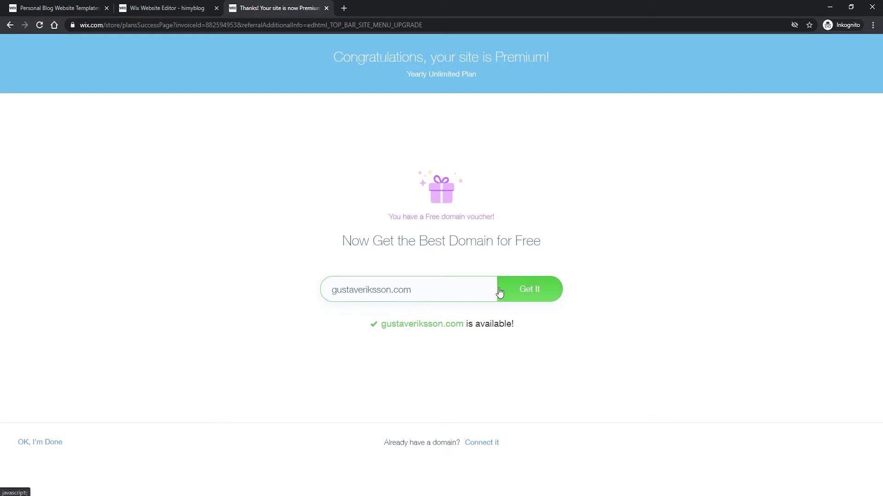
pyautogui.click(529, 294)
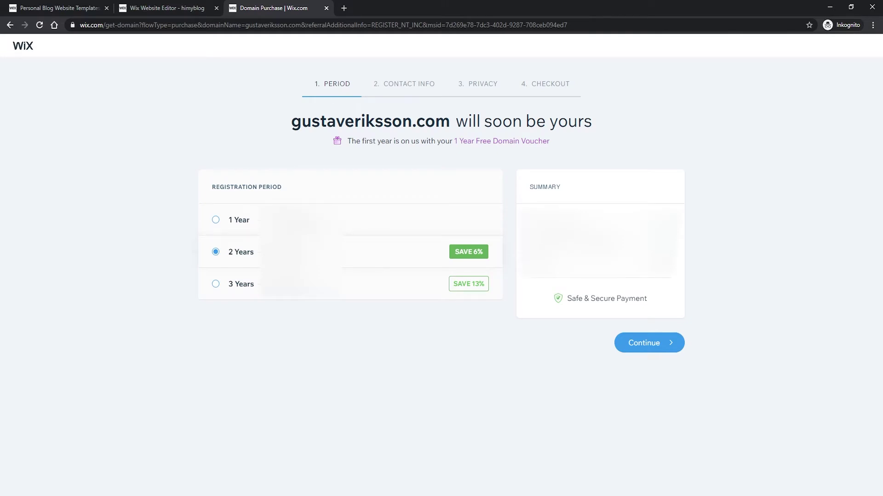
pyautogui.click(240, 219)
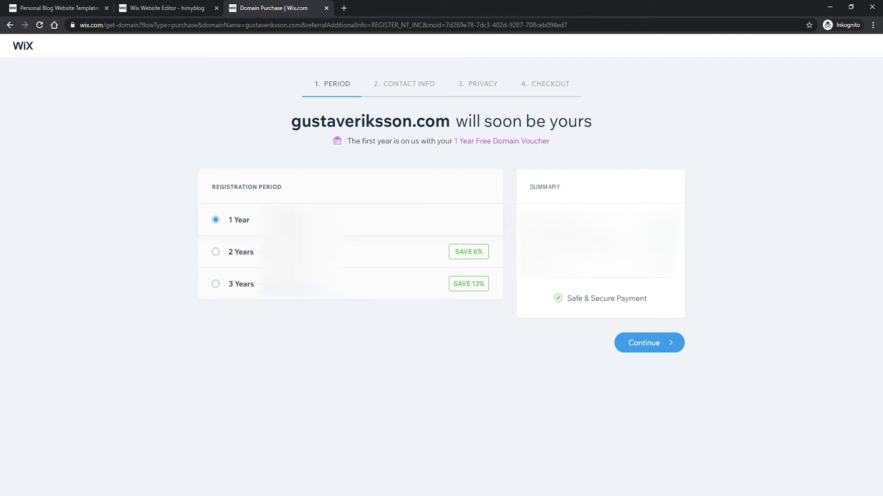
pyautogui.click(656, 344)
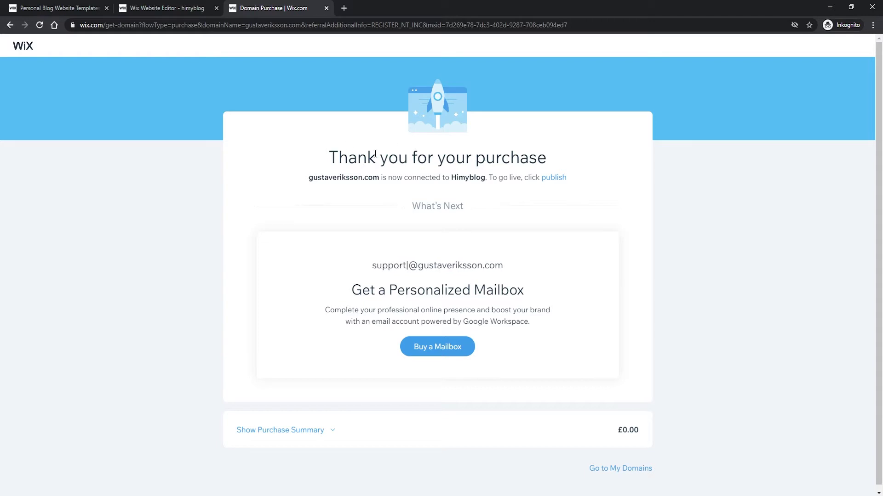
# Step: Return to the Wix Website Editor tab and reload the site
pyautogui.click(192, 13)
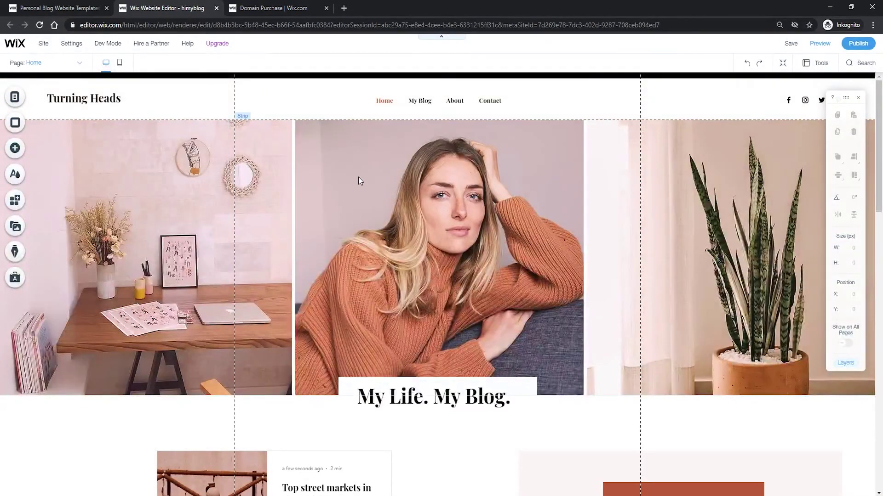
pyautogui.scroll(-3, 359, 180)
pyautogui.scroll(3, 356, 172)
pyautogui.click(39, 25)
# Step: Examine the Home page from the header images through the post list, subscribe form and Instagram feed down to the footer contact form
pyautogui.scroll(-9, 556, 149)
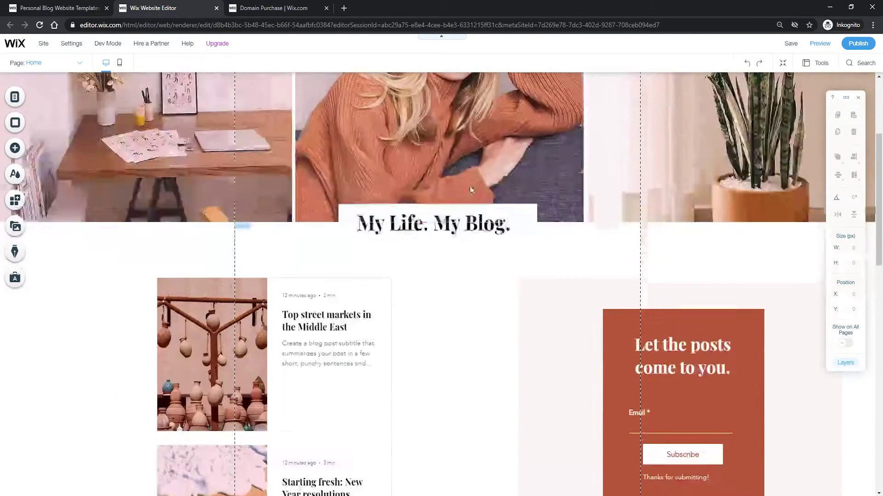
pyautogui.scroll(-5, 556, 150)
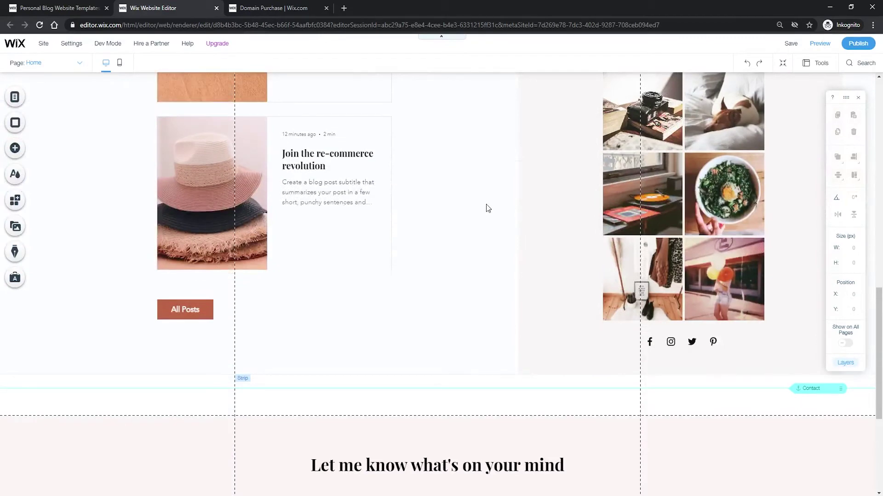
pyautogui.scroll(14, 492, 214)
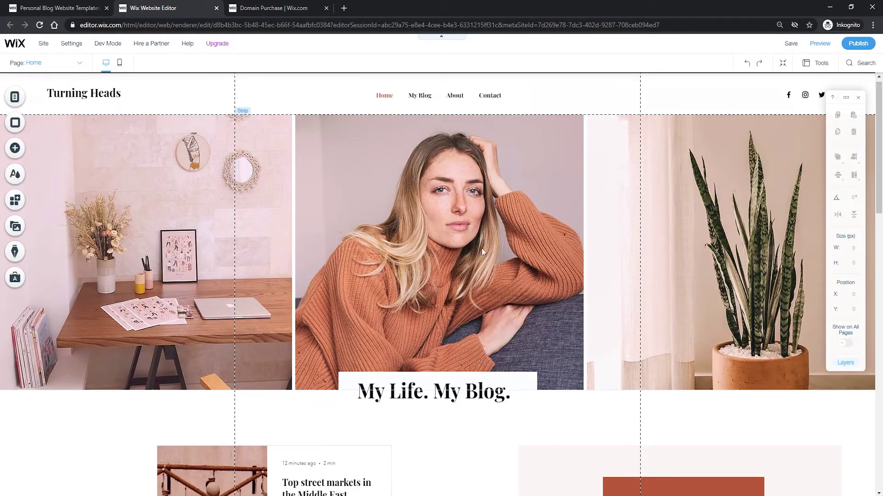
pyautogui.scroll(-5, 481, 248)
pyautogui.scroll(-2, 286, 256)
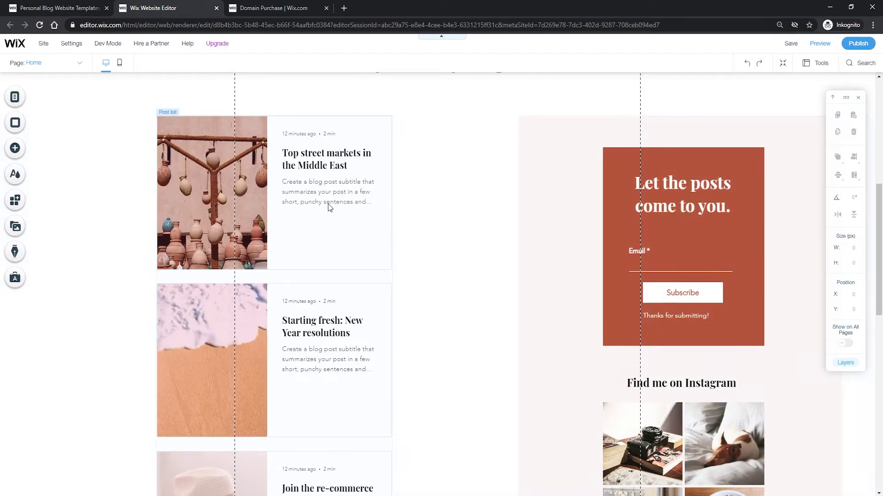
pyautogui.scroll(-6, 360, 298)
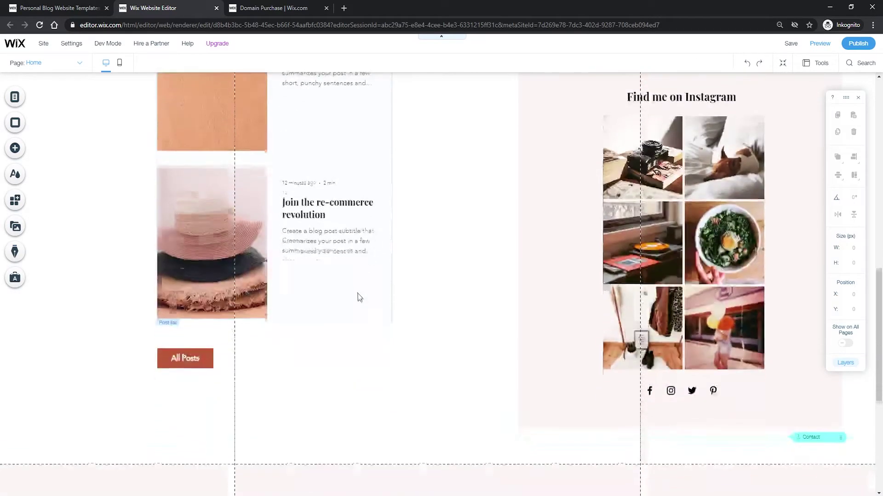
pyautogui.scroll(7, 359, 297)
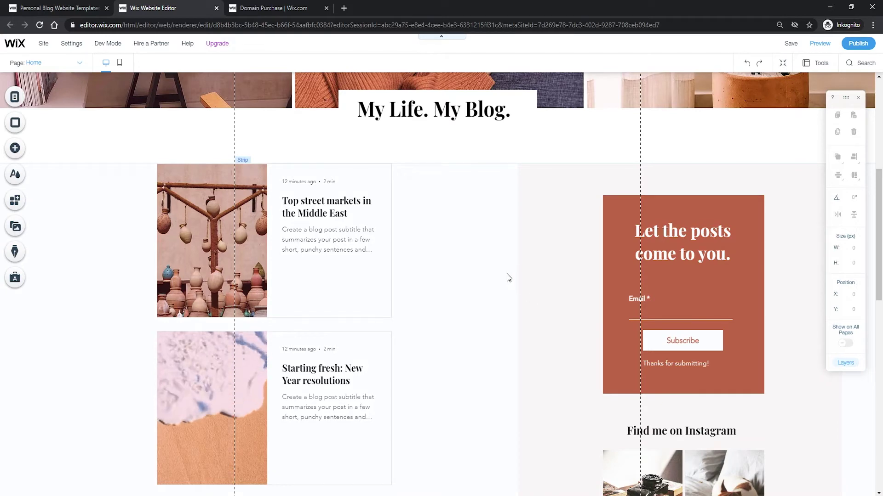
pyautogui.scroll(-1, 510, 271)
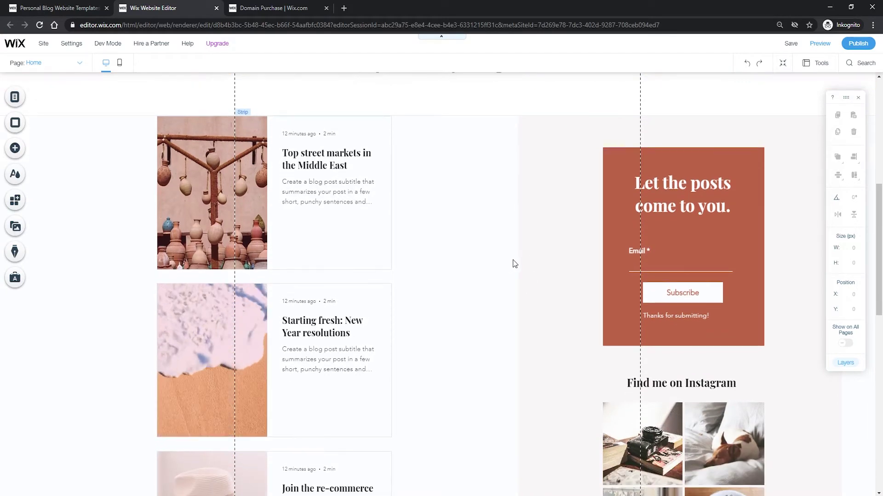
pyautogui.scroll(-5, 517, 260)
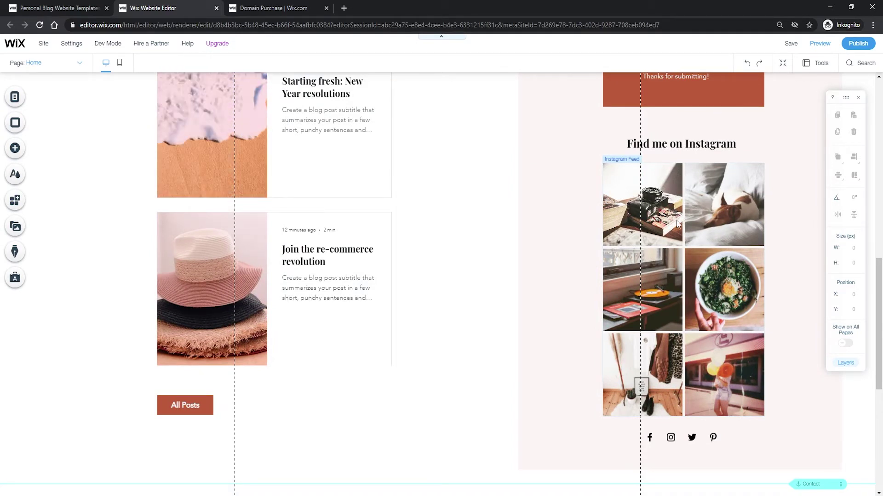
pyautogui.scroll(-7, 720, 214)
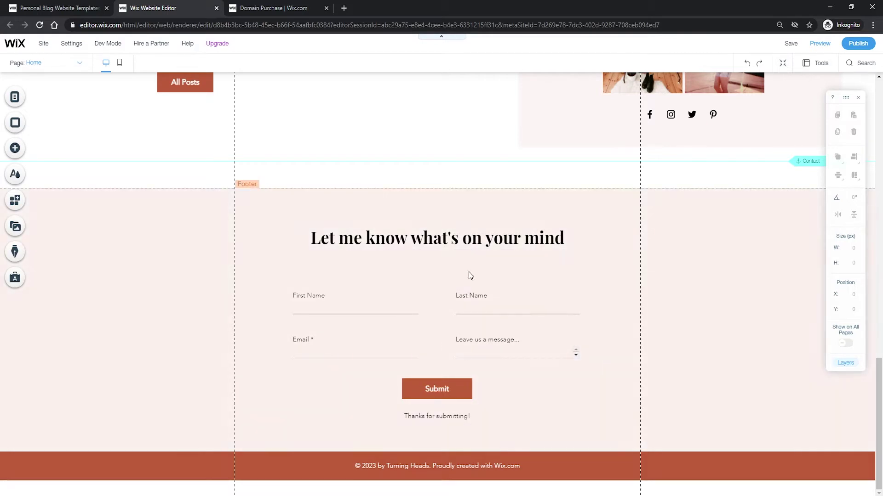
pyautogui.scroll(15, 474, 266)
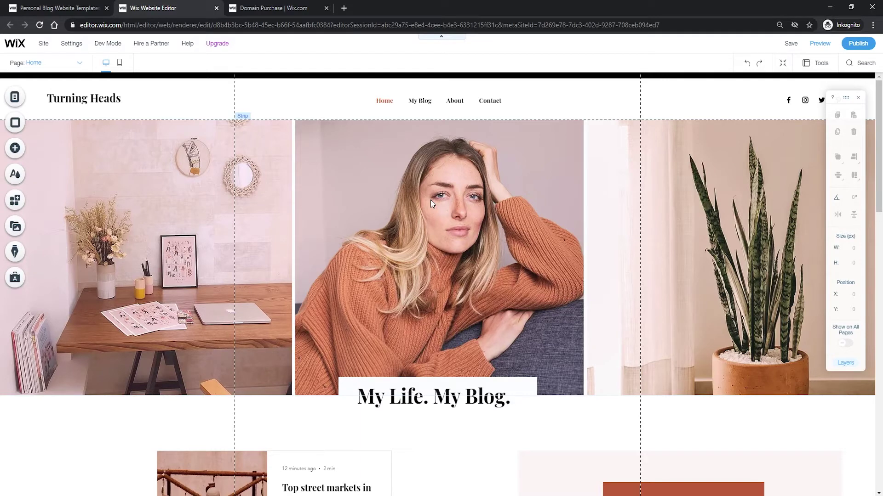
# Step: Try moving the header strip's first column one place to the right and return it to its original position
pyautogui.click(415, 186)
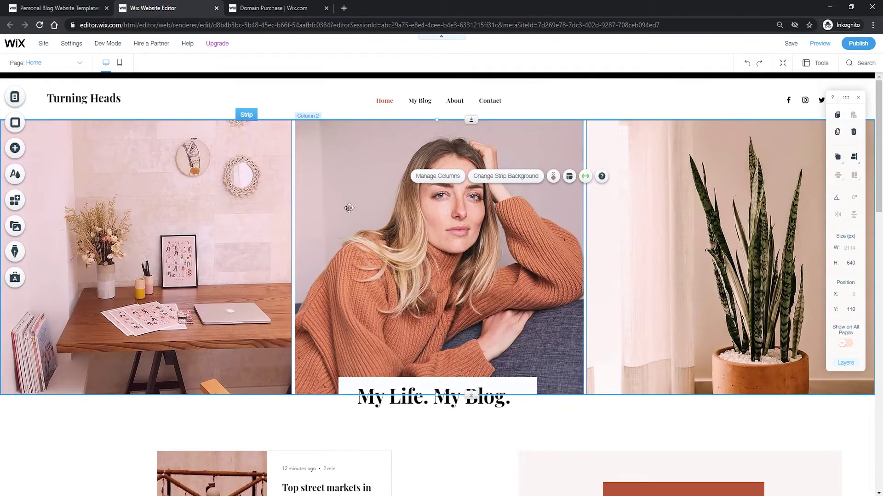
pyautogui.click(453, 404)
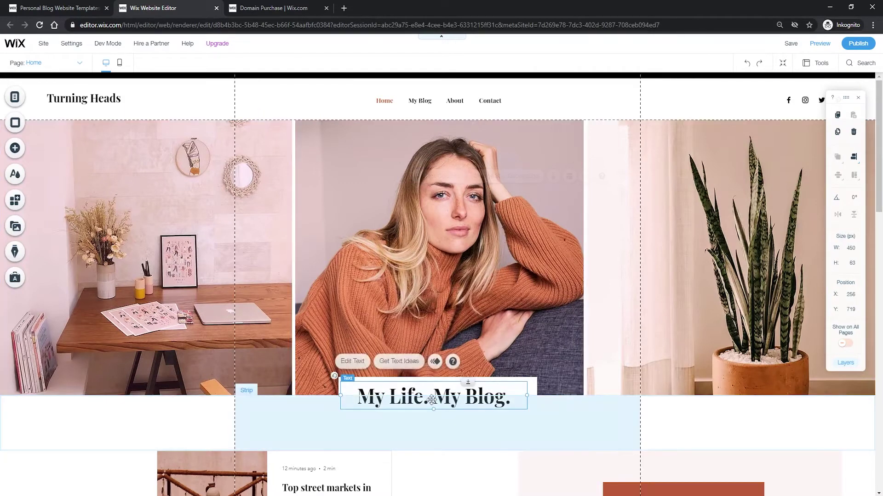
pyautogui.click(405, 225)
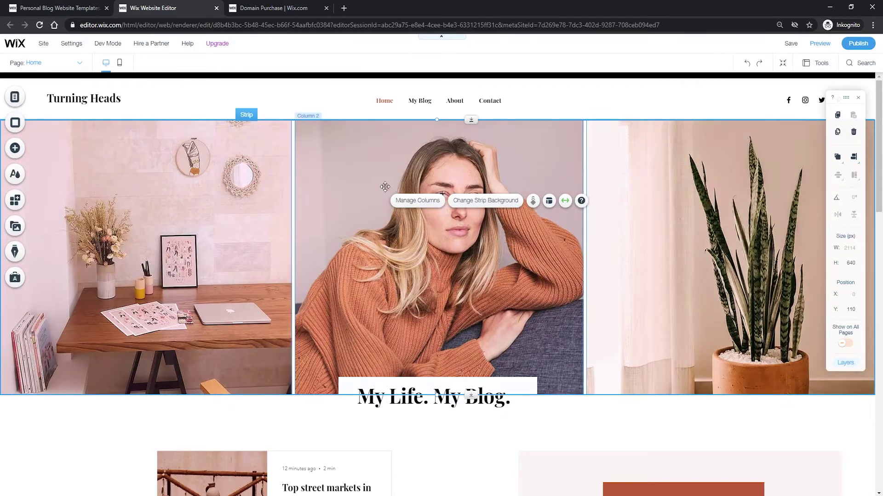
pyautogui.click(427, 202)
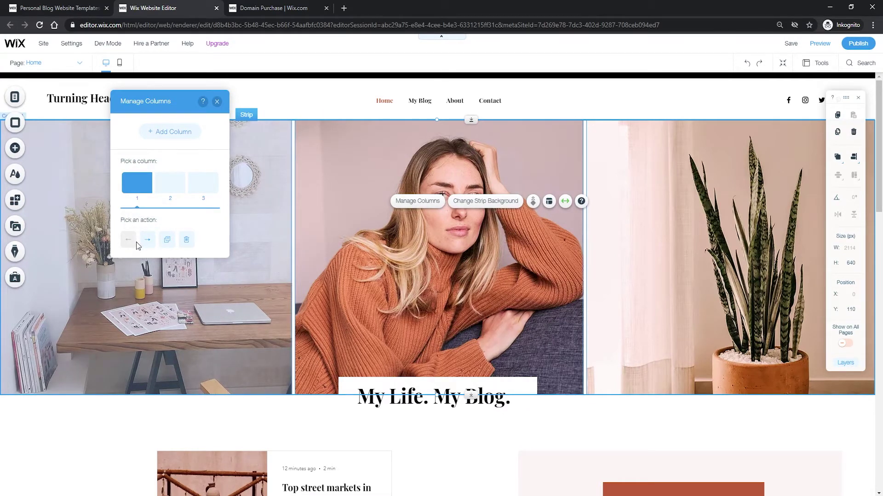
pyautogui.click(148, 240)
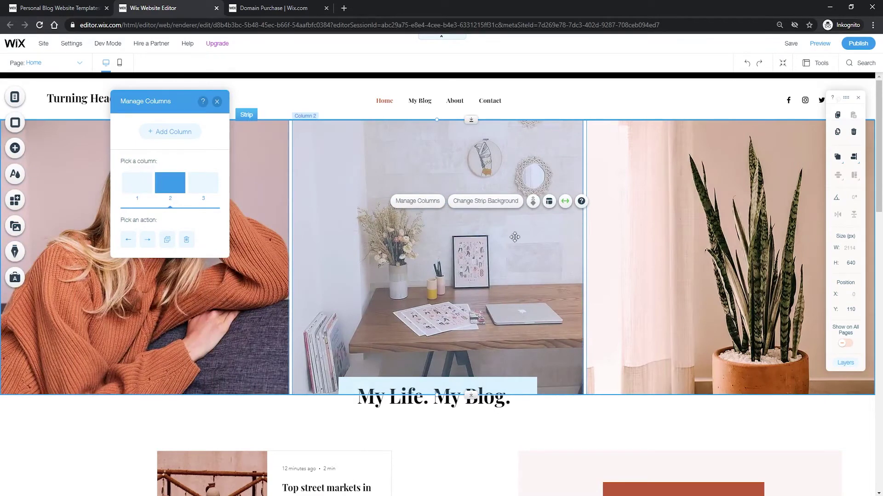
pyautogui.click(128, 240)
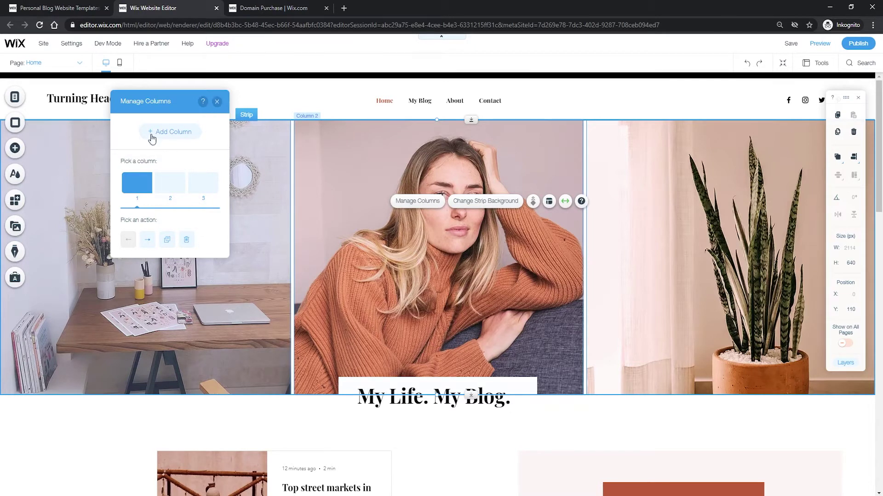
pyautogui.click(217, 102)
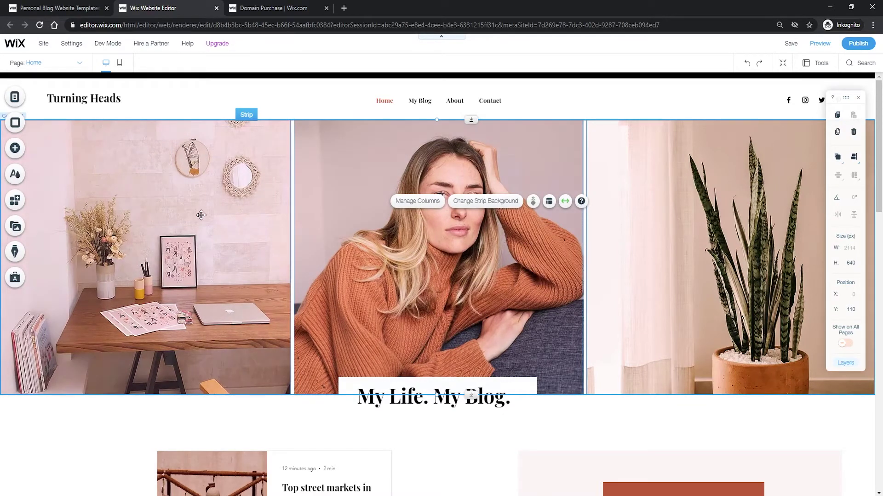
# Step: Open the image library for changing the background of the header strip's first column
pyautogui.click(219, 215)
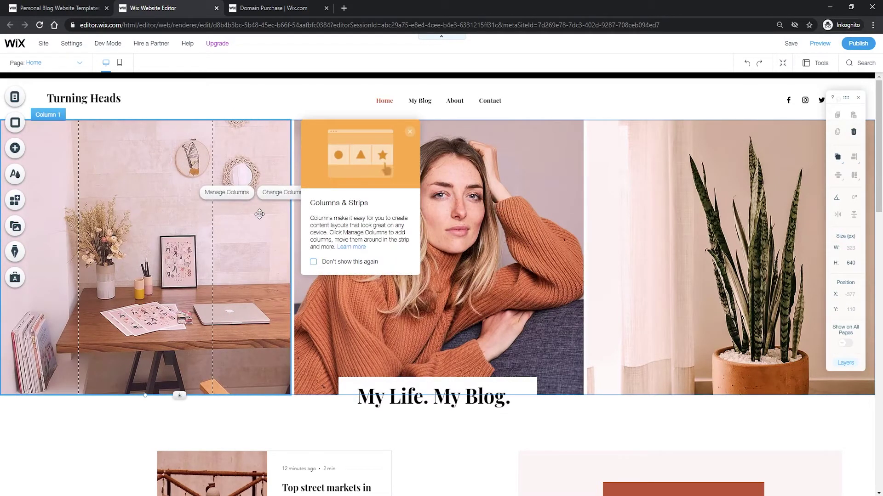
pyautogui.click(409, 133)
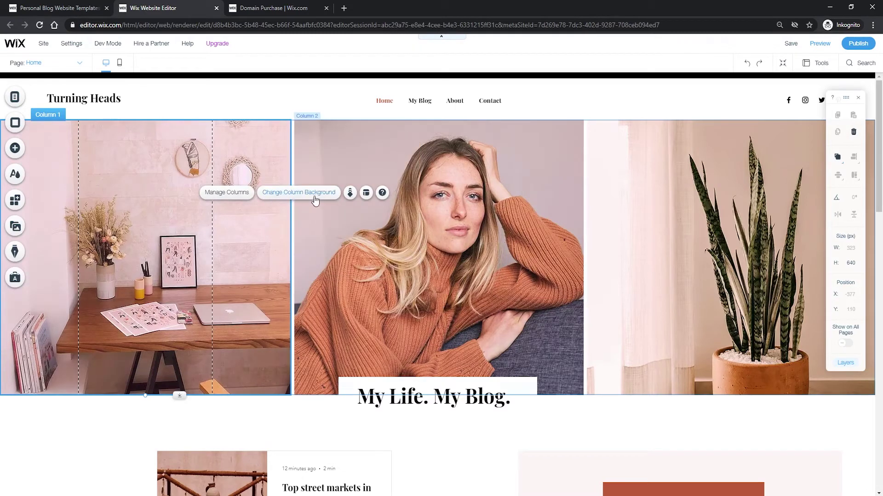
pyautogui.click(313, 198)
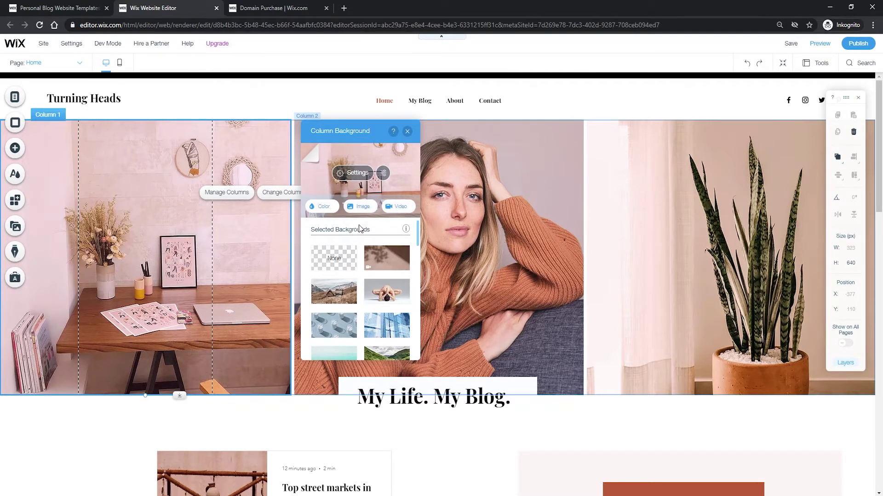
pyautogui.click(362, 210)
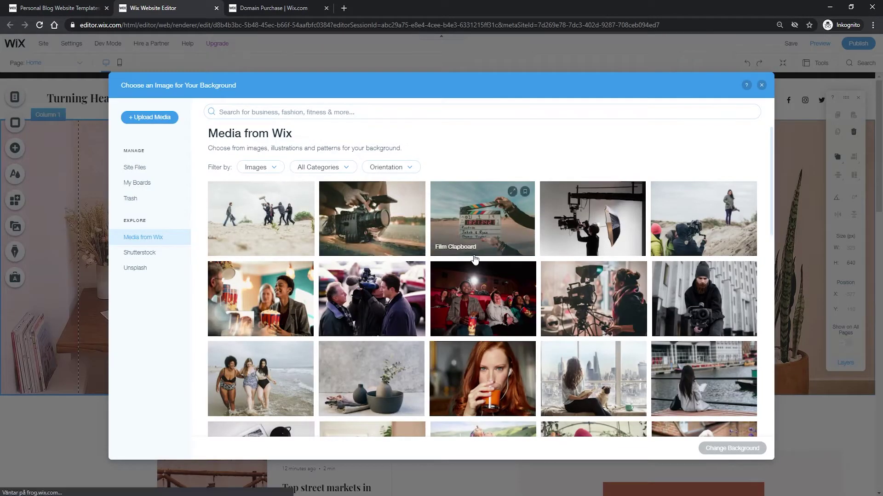
# Step: Browse the Media from Wix images across all categories for a suitable column background
pyautogui.scroll(-8, 483, 221)
pyautogui.scroll(-4, 597, 265)
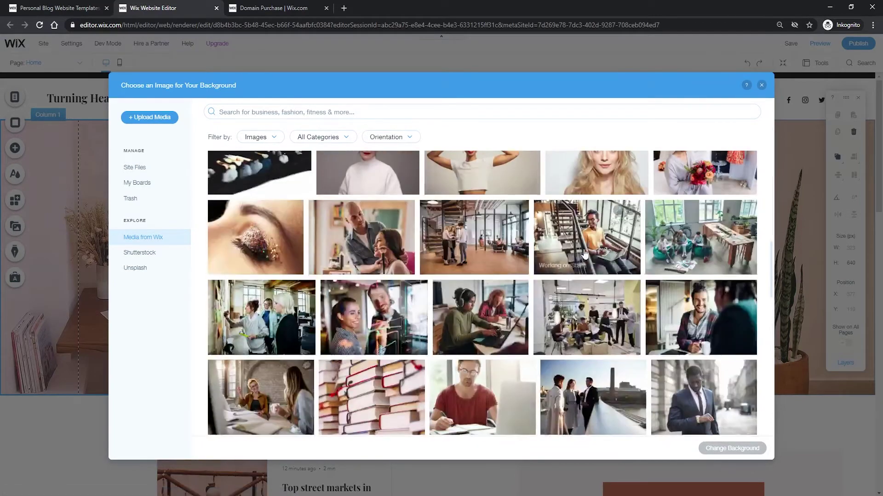
pyautogui.scroll(5, 570, 267)
pyautogui.scroll(2, 566, 269)
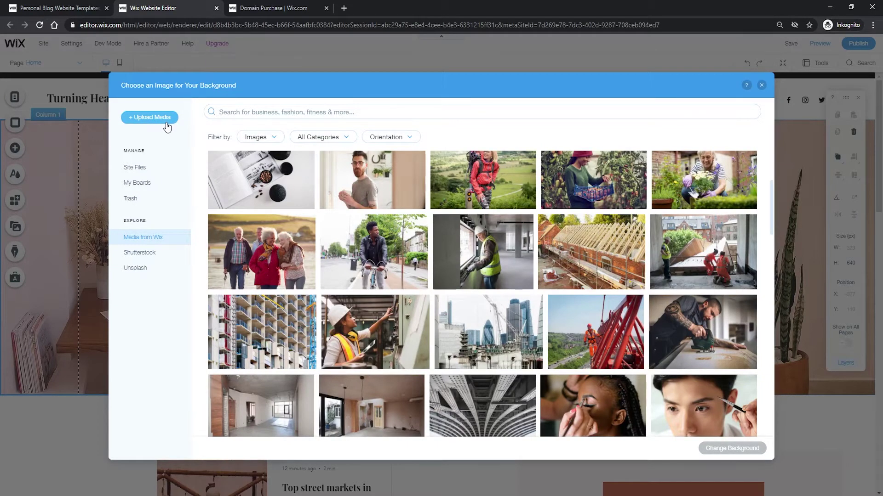
pyautogui.scroll(6, 481, 256)
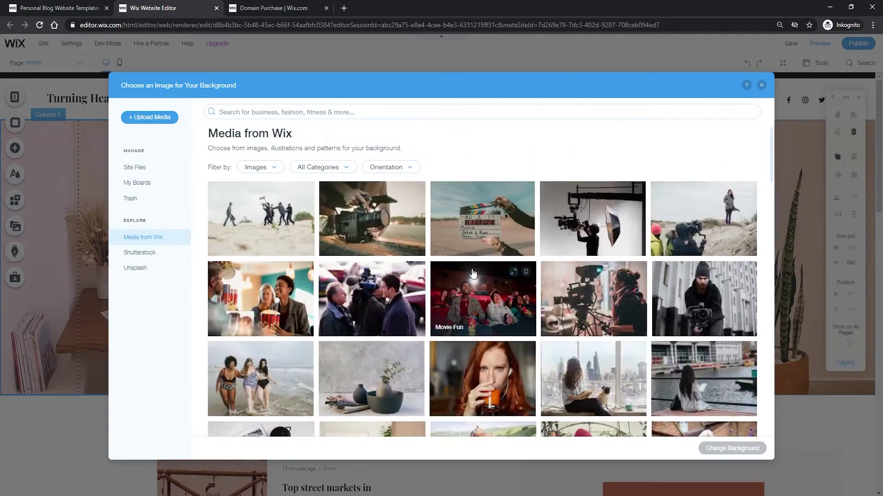
pyautogui.scroll(-10, 481, 257)
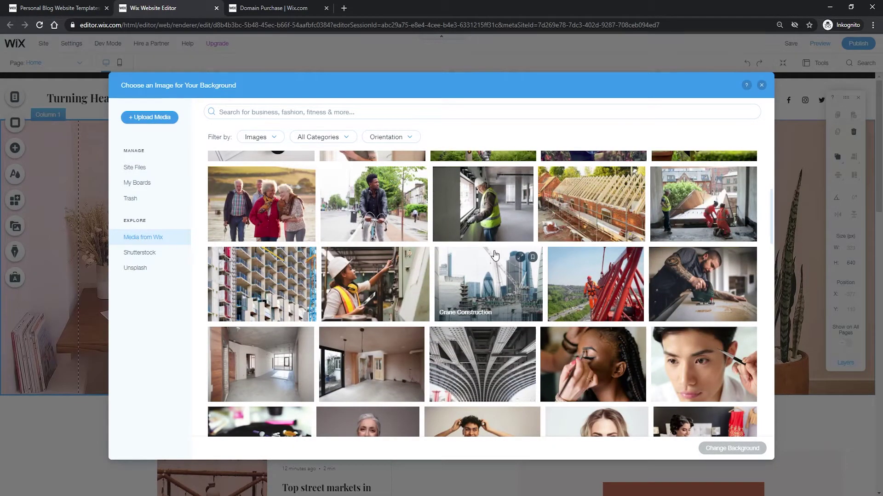
pyautogui.scroll(-4, 495, 255)
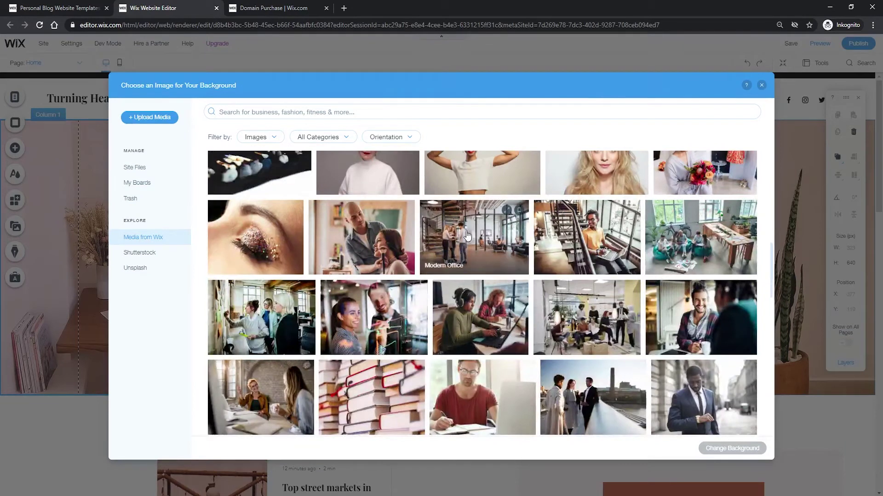
pyautogui.scroll(10, 450, 251)
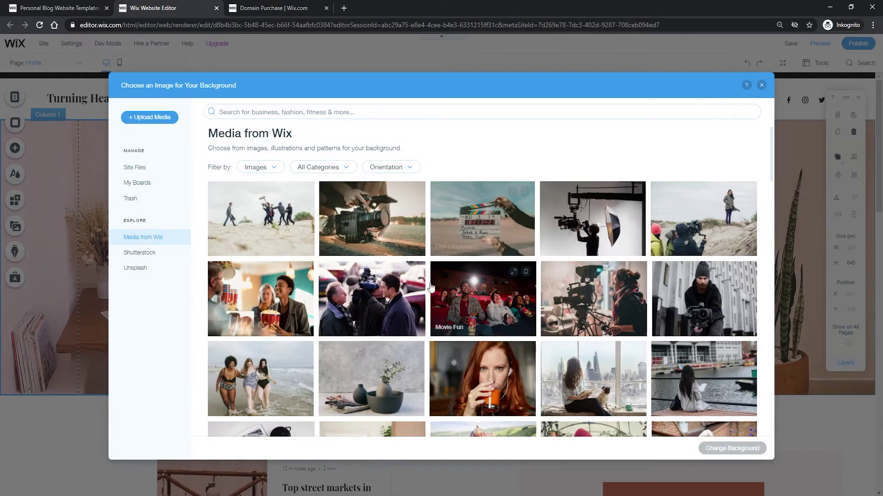
# Step: Filter the Wix images by the Abstract category and look through them
pyautogui.click(331, 168)
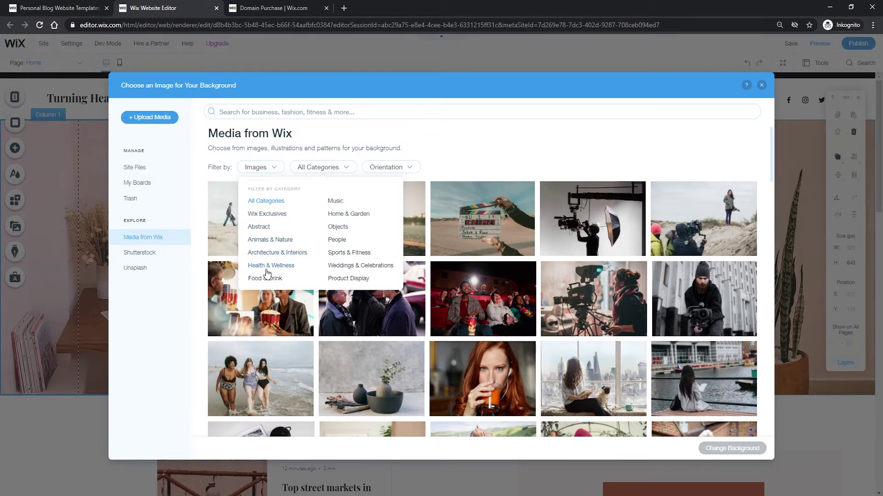
pyautogui.click(259, 229)
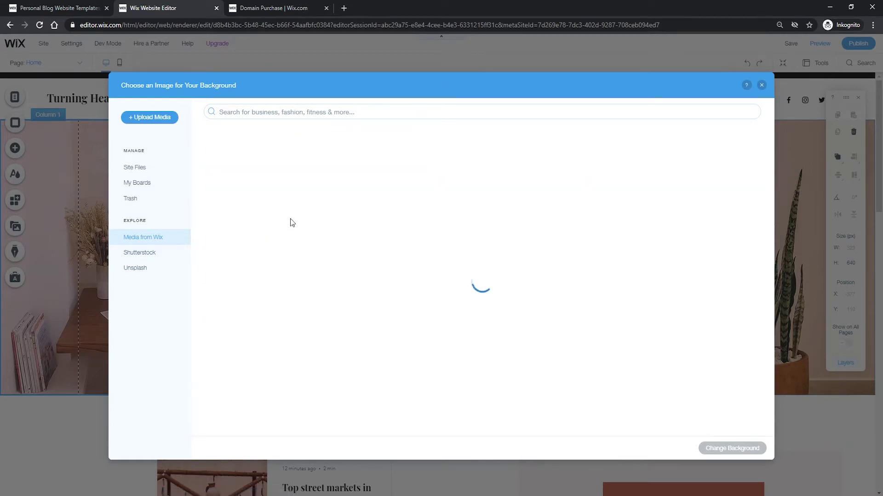
pyautogui.scroll(-3, 360, 223)
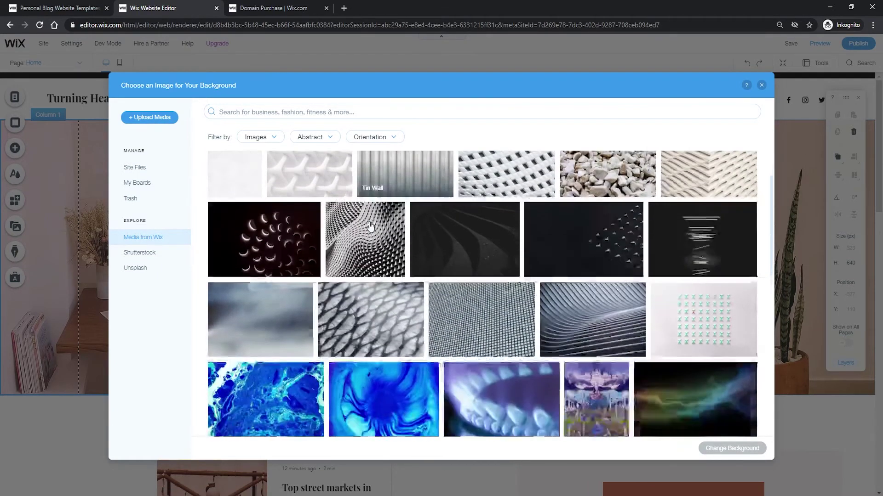
pyautogui.scroll(3, 350, 207)
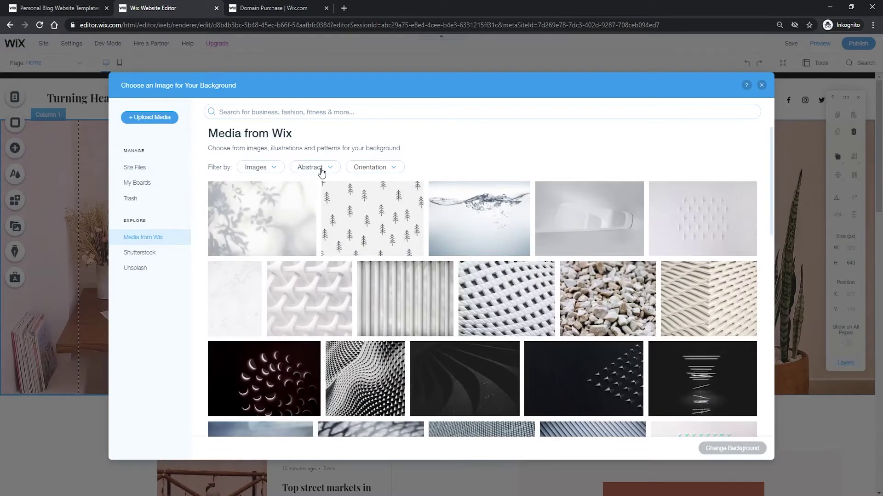
# Step: Filter the Wix images by the Home & Garden category and look through the pictures
pyautogui.click(323, 170)
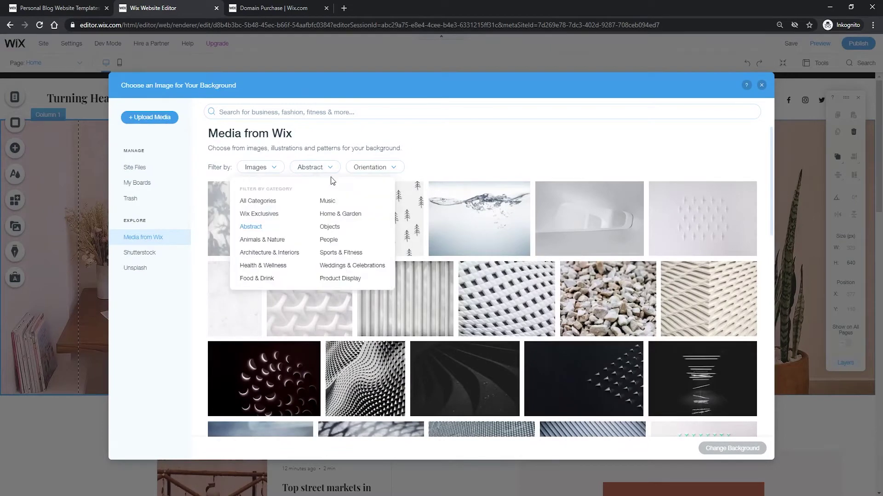
pyautogui.click(341, 217)
pyautogui.scroll(-2, 415, 243)
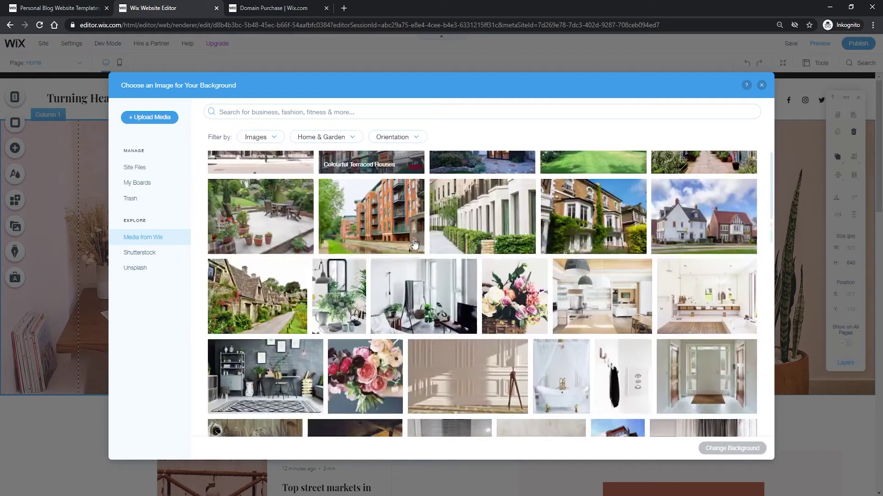
pyautogui.scroll(-3, 414, 244)
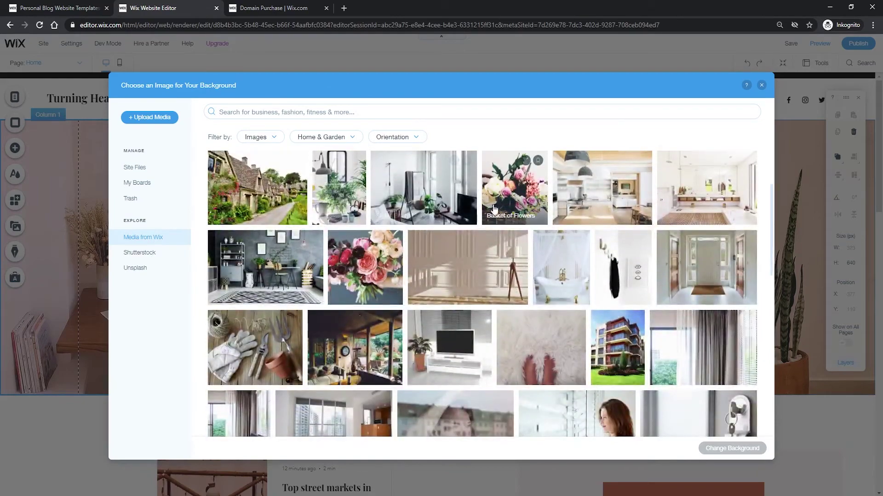
pyautogui.scroll(-3, 501, 216)
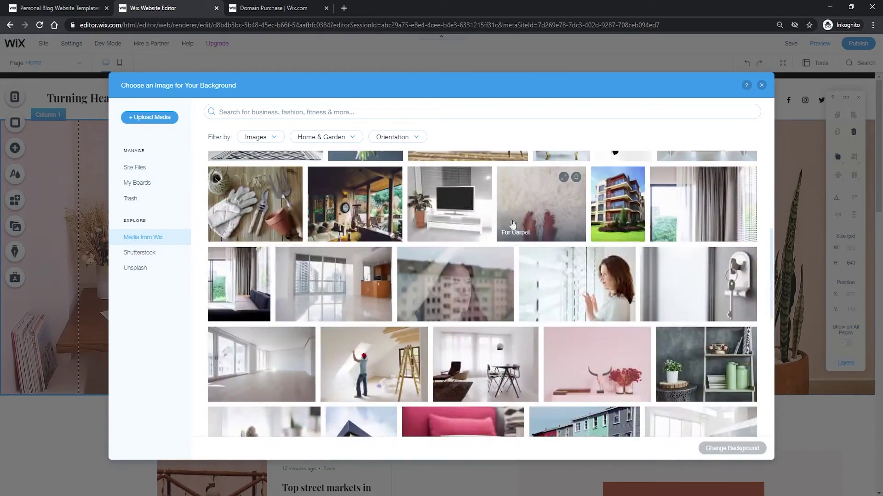
pyautogui.scroll(8, 513, 224)
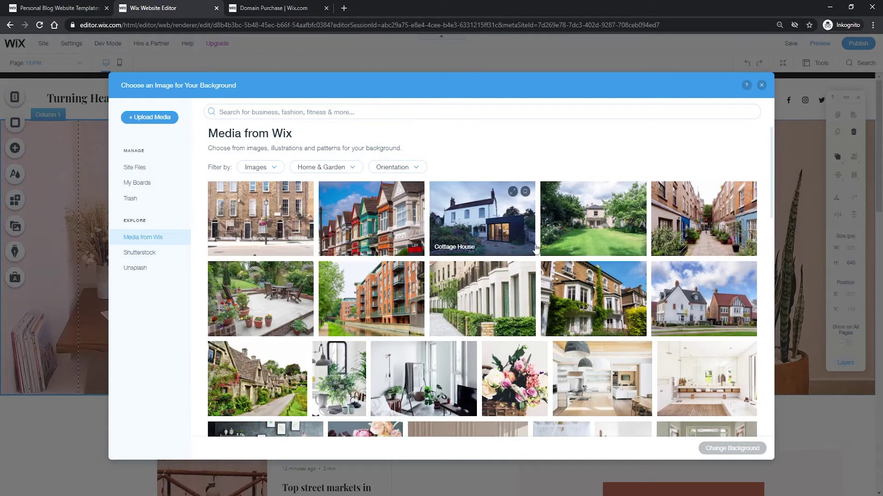
# Step: Set the Basket of Flowers image as the first column's background and close the background settings
pyautogui.scroll(-1, 596, 283)
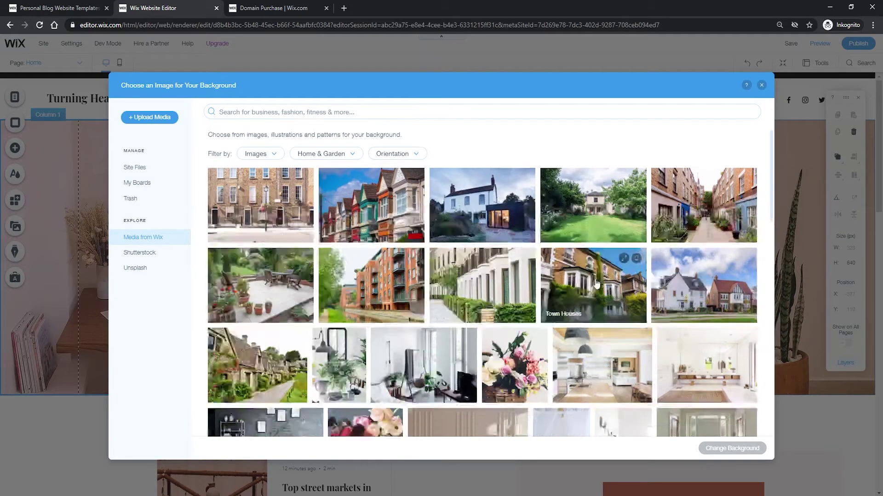
pyautogui.scroll(-4, 597, 283)
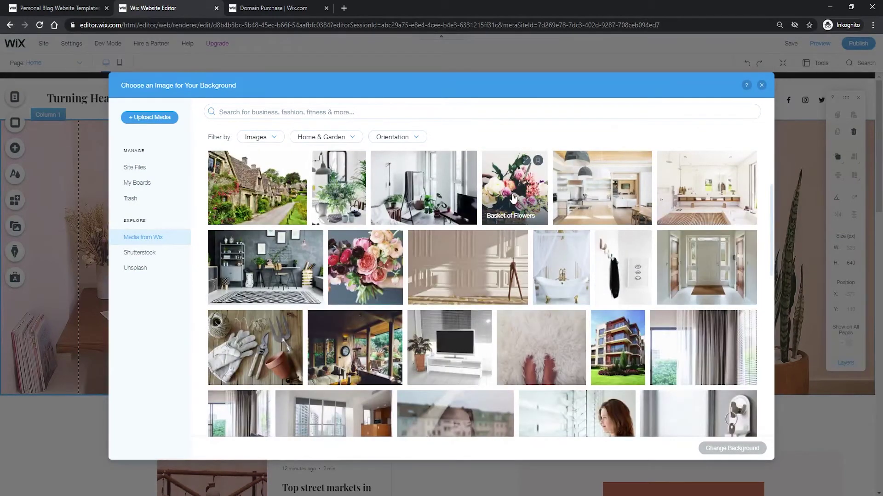
pyautogui.scroll(1, 513, 207)
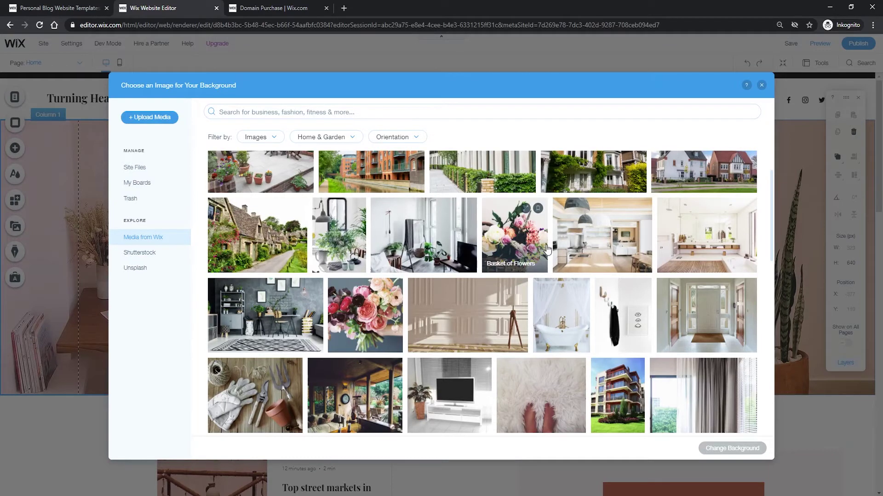
pyautogui.click(517, 244)
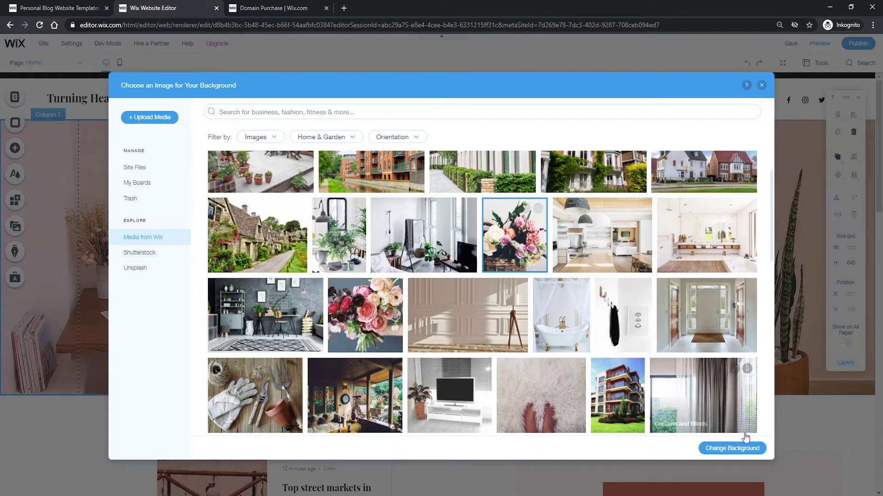
pyautogui.click(740, 452)
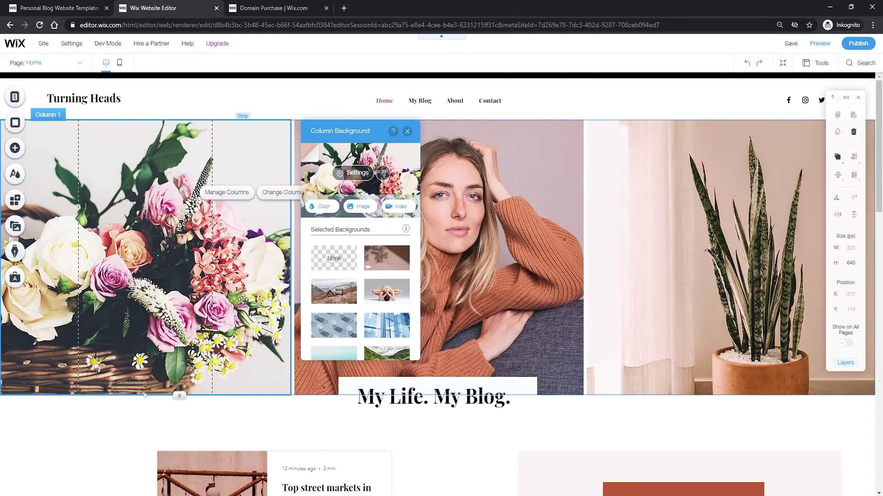
pyautogui.click(408, 132)
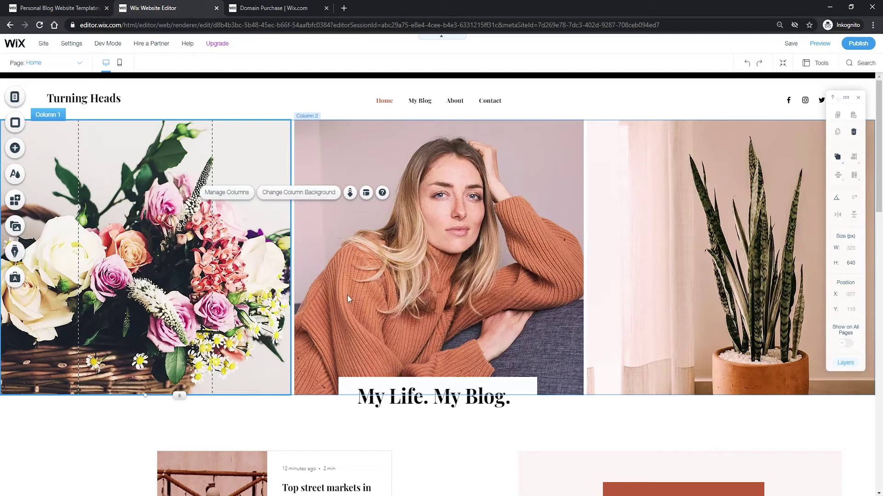
pyautogui.click(276, 421)
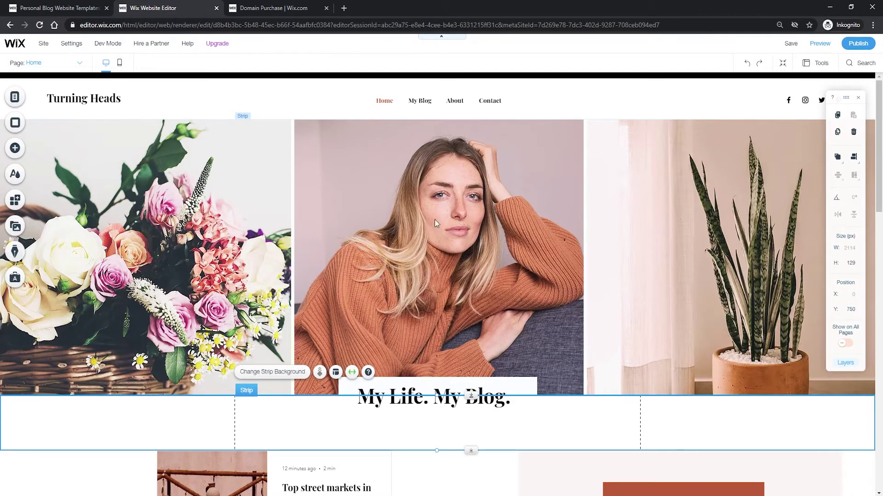
pyautogui.click(462, 210)
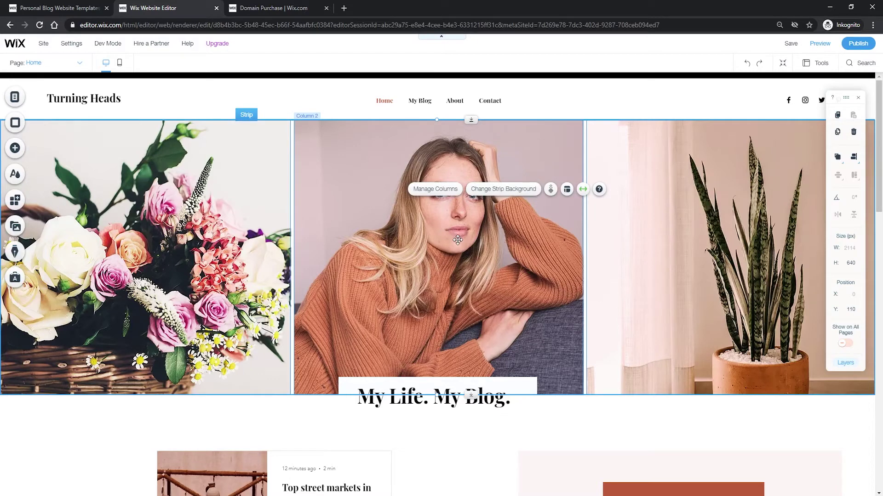
pyautogui.click(473, 420)
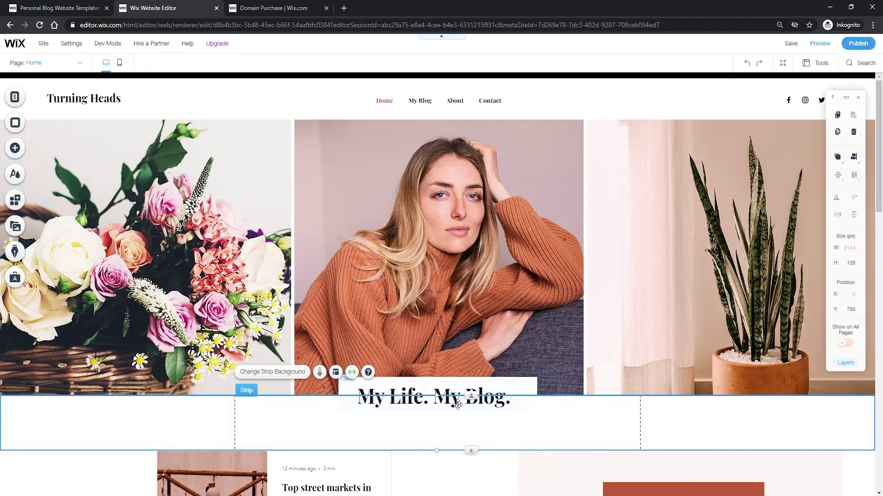
# Step: Replace the "My Life. My Blog." heading below the header images with the blog owner's full name
pyautogui.click(433, 388)
pyautogui.scroll(-1, 412, 390)
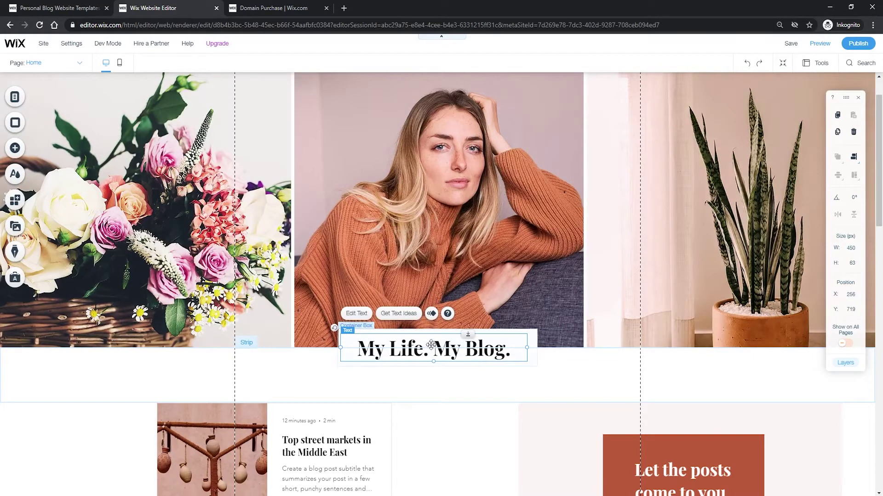
pyautogui.click(362, 314)
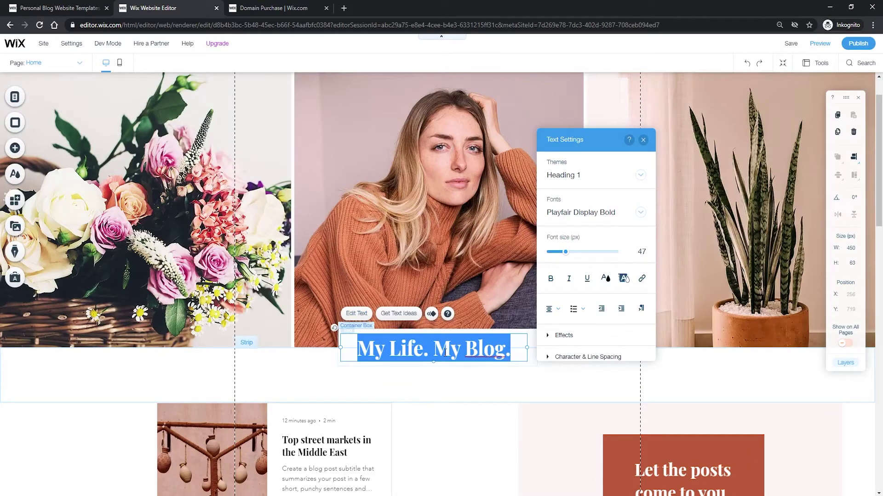
pyautogui.write('Gustav Eriksson')
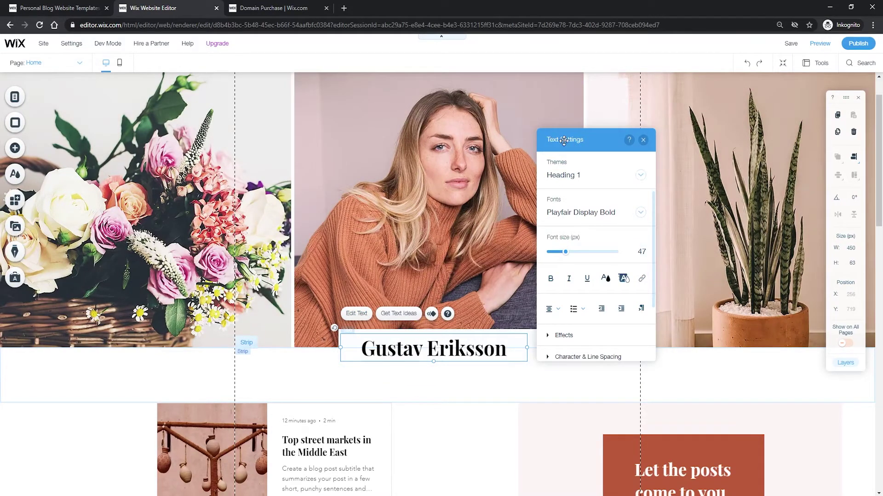
# Step: Move the text settings aside, select the whole heading text and view the available text themes
pyautogui.moveTo(579, 137); pyautogui.dragTo(595, 165)
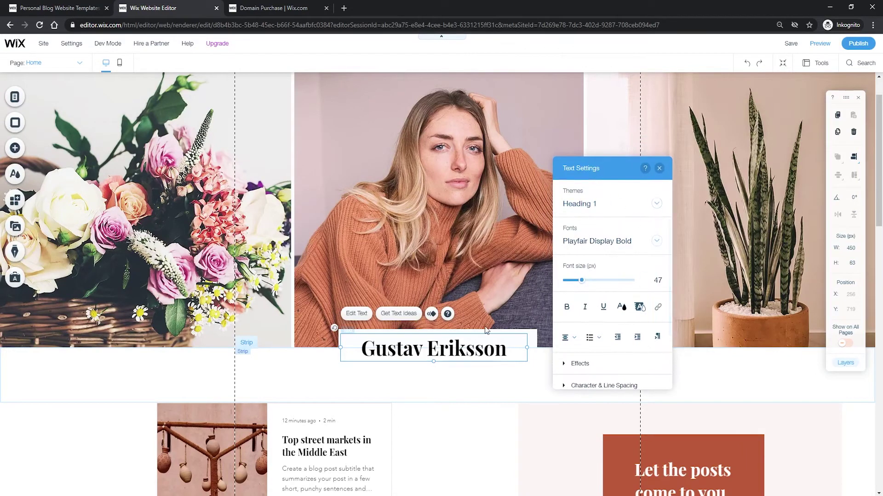
pyautogui.moveTo(508, 348); pyautogui.dragTo(364, 348)
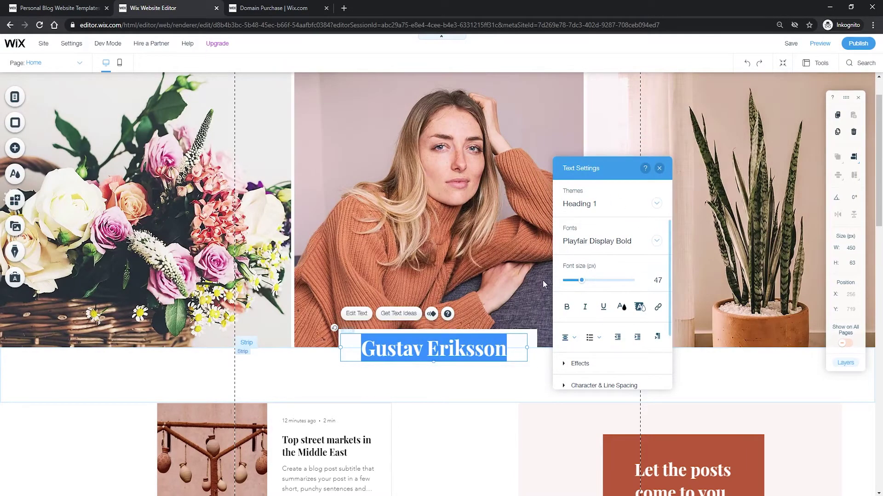
pyautogui.click(598, 209)
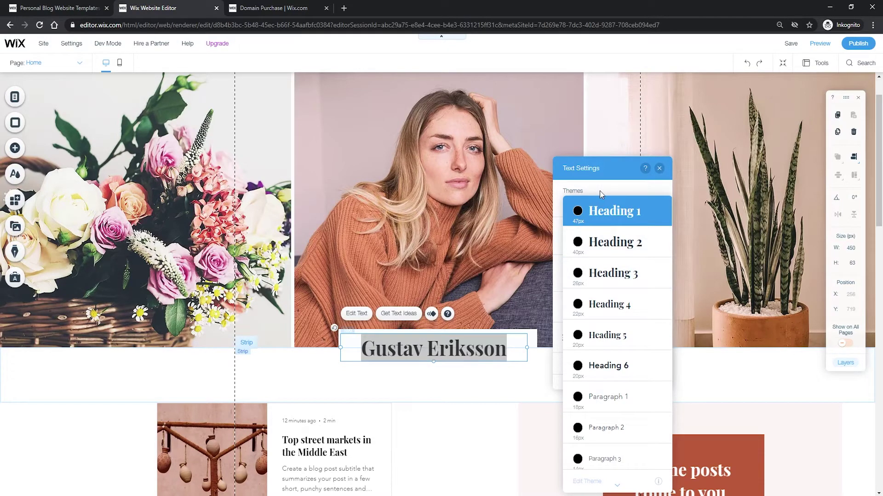
pyautogui.click(599, 191)
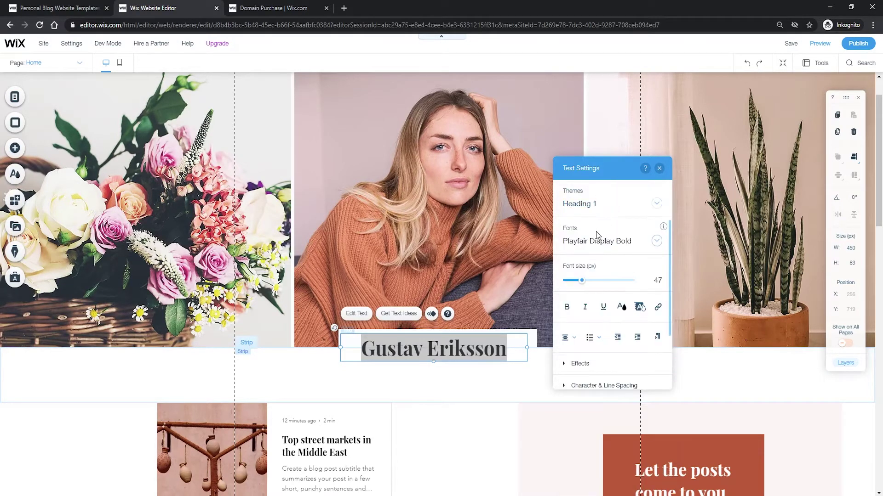
# Step: Browse the list of available fonts for the heading text below the header images
pyautogui.click(615, 246)
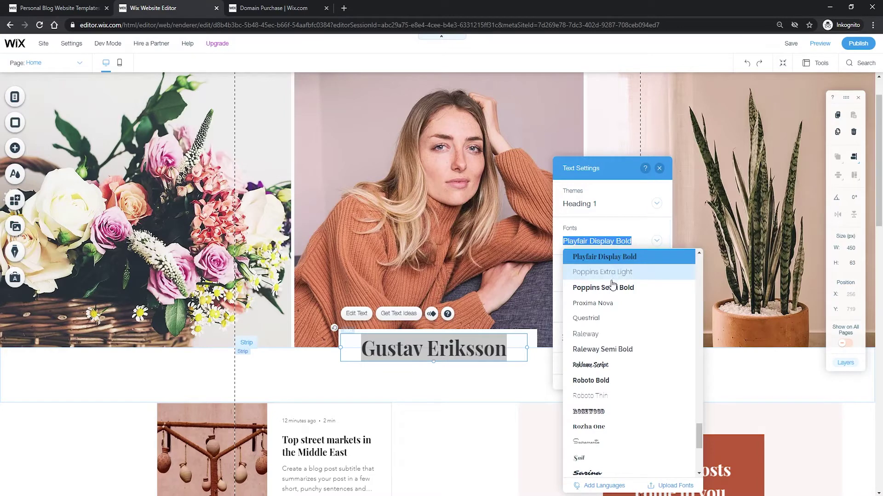
pyautogui.scroll(10, 630, 294)
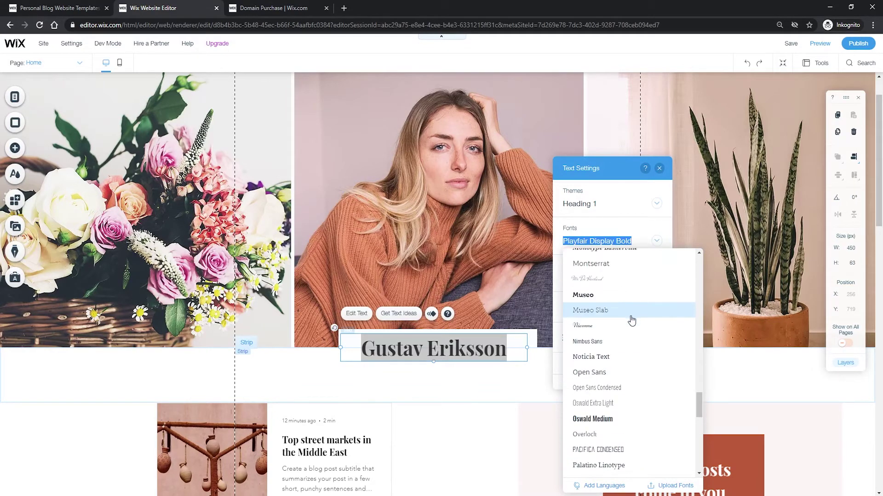
pyautogui.scroll(12, 626, 340)
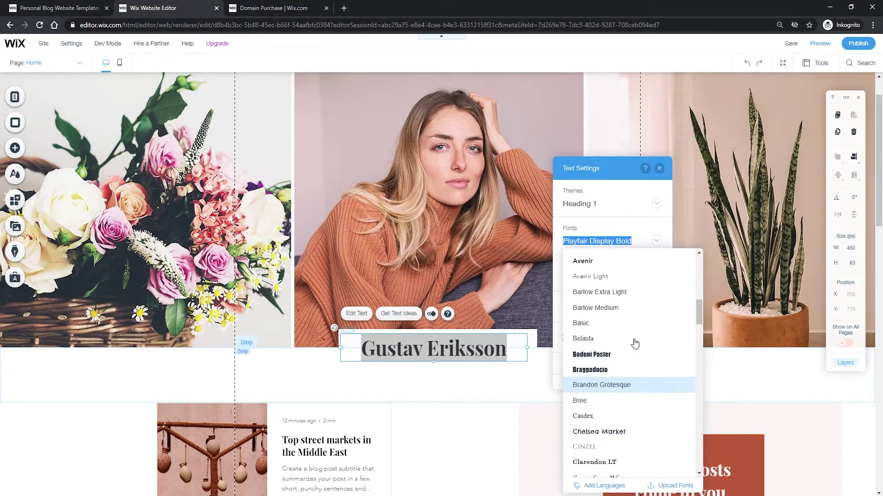
pyautogui.scroll(8, 626, 326)
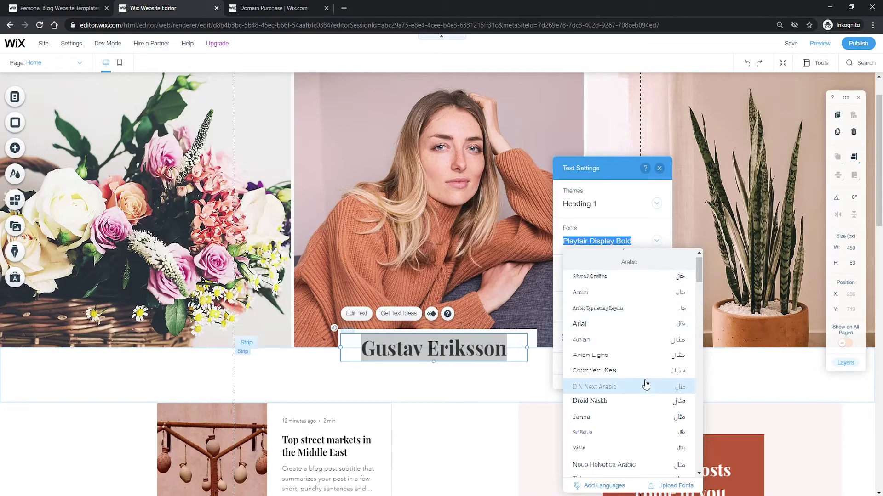
pyautogui.scroll(-2, 637, 389)
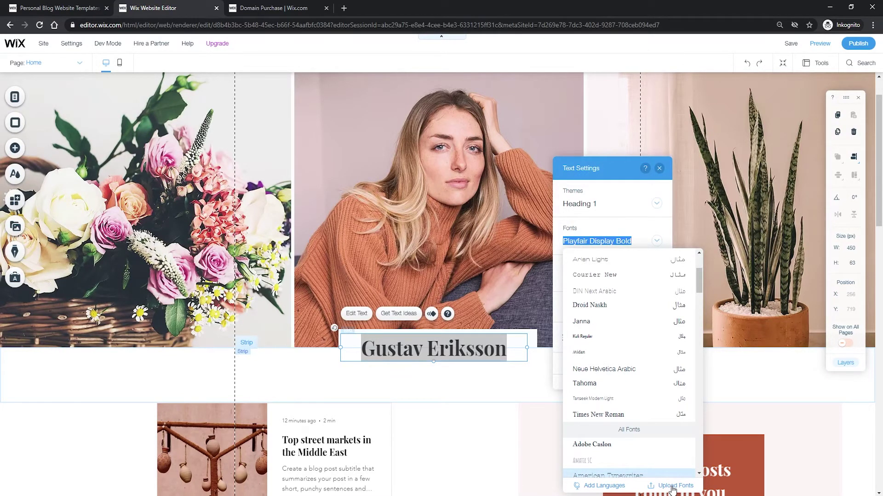
pyautogui.click(612, 240)
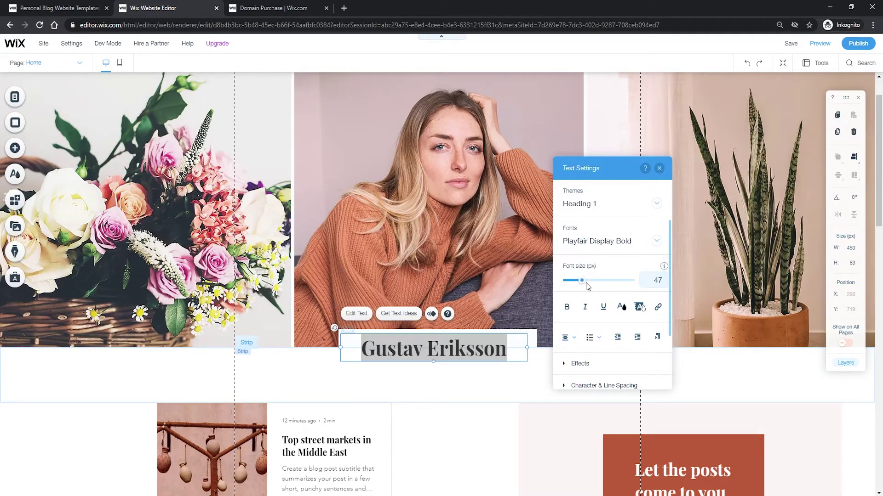
# Step: Try out the font size control and the bold, italic and underline formatting on the heading text
pyautogui.moveTo(588, 286)
pyautogui.mouseDown()
pyautogui.moveTo(598, 285)
pyautogui.moveTo(574, 282)
pyautogui.moveTo(583, 282)
pyautogui.mouseUp()
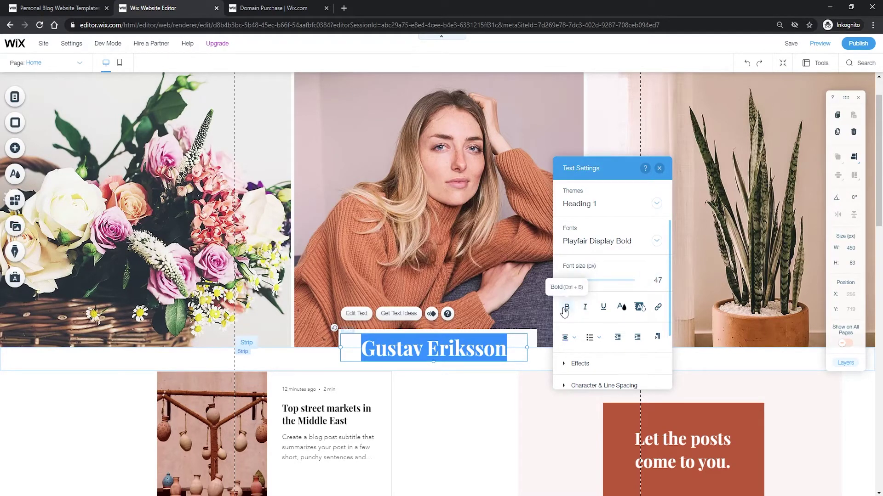
pyautogui.click(565, 311)
pyautogui.click(566, 312)
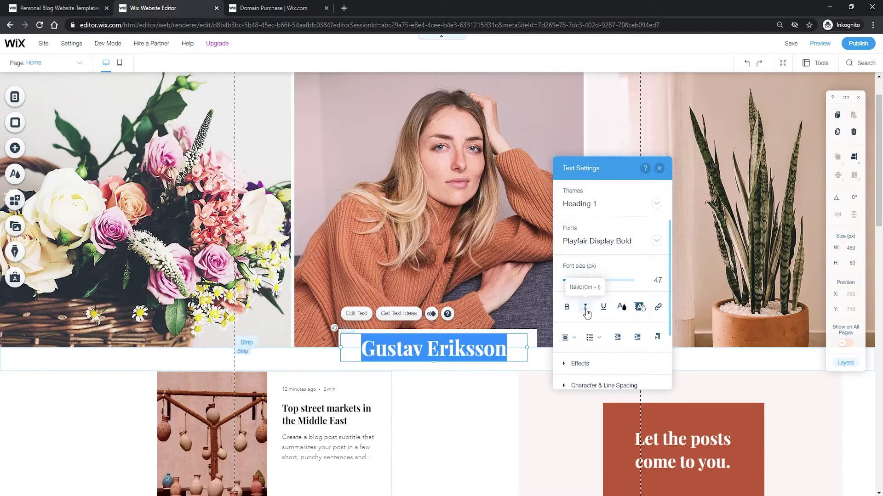
pyautogui.click(585, 310)
pyautogui.click(585, 309)
pyautogui.click(604, 308)
pyautogui.click(604, 308)
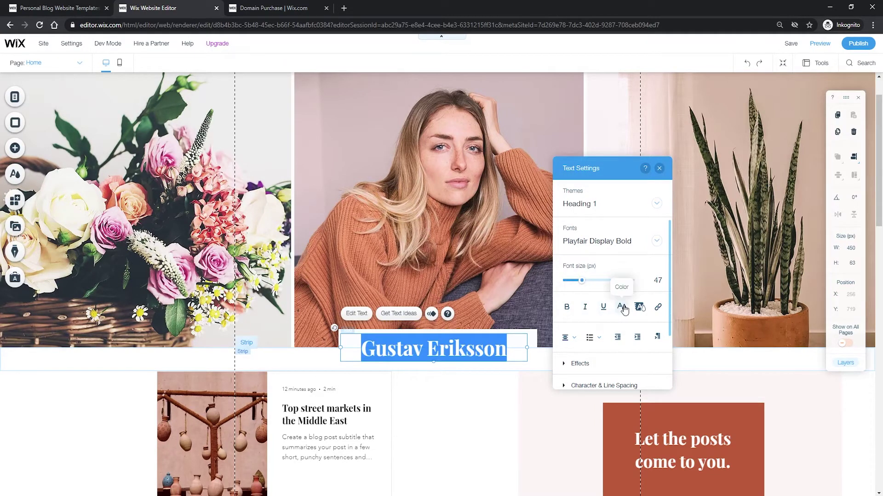
# Step: Preview site colors for the heading text and its highlight, closing each color picker again
pyautogui.click(622, 307)
pyautogui.click(623, 307)
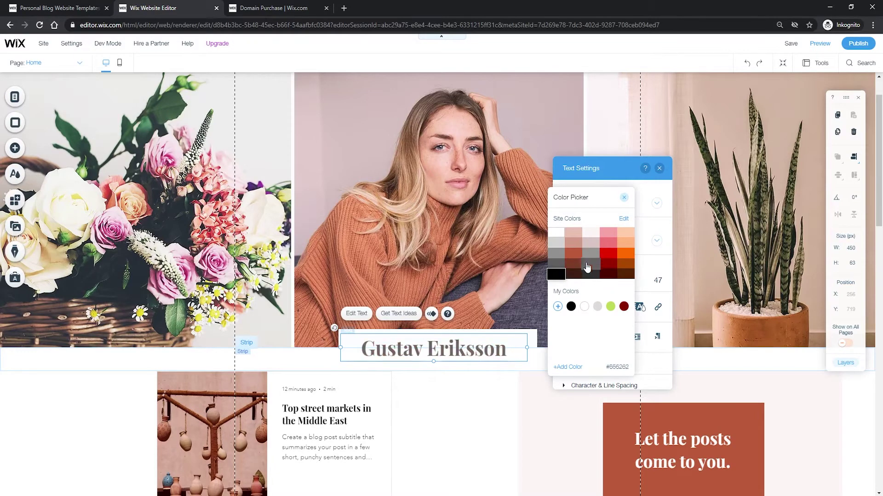
pyautogui.click(619, 269)
pyautogui.click(595, 275)
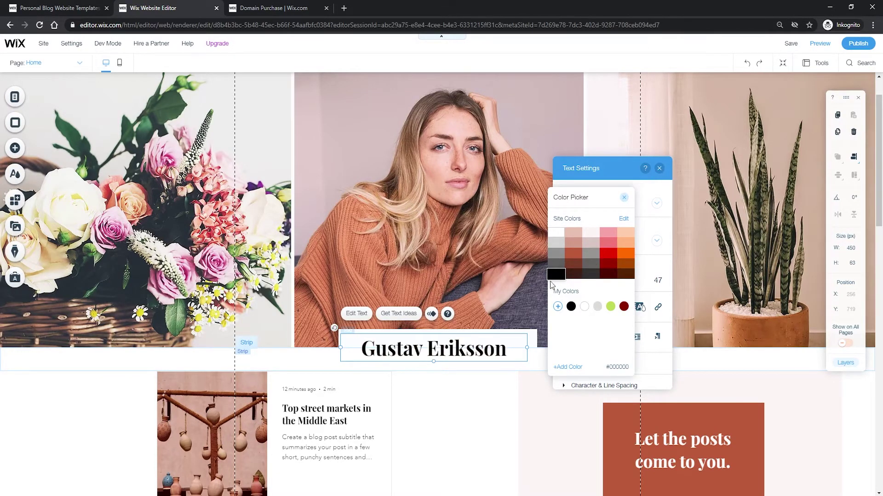
pyautogui.click(624, 197)
pyautogui.click(641, 307)
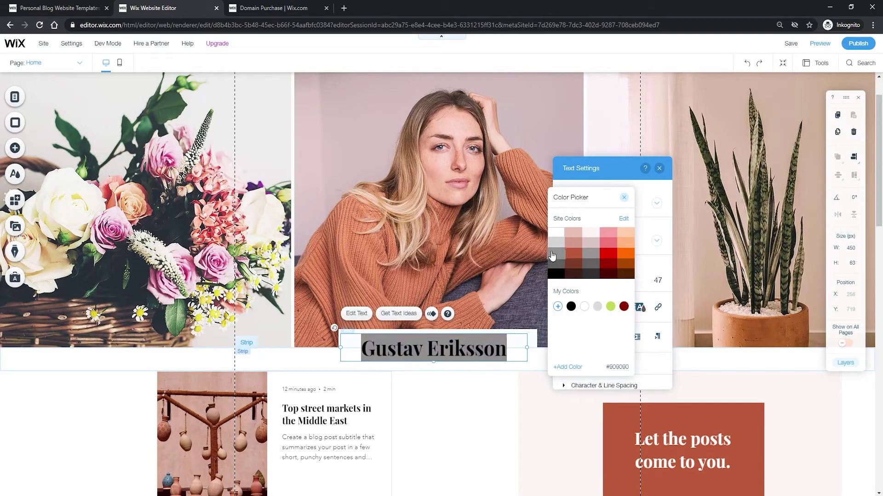
pyautogui.click(623, 198)
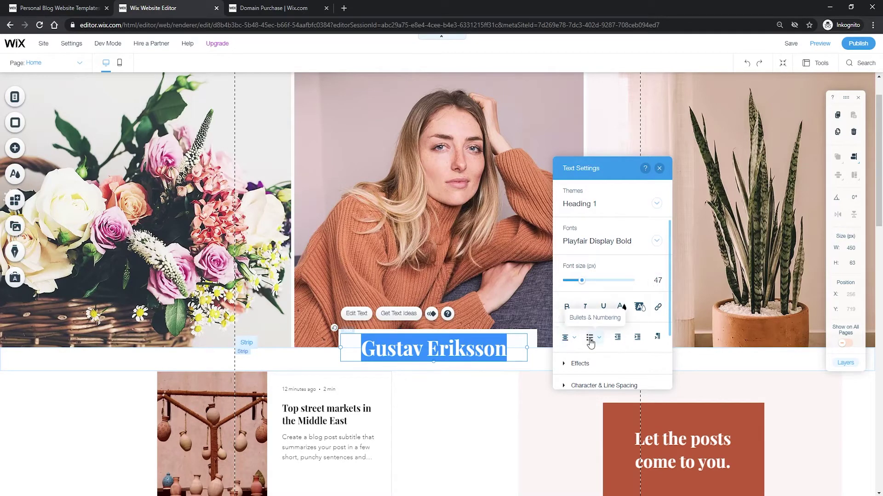
# Step: Review the remaining text settings, including effects, spacing, vertical text and SEO options, and close the settings
pyautogui.scroll(-2, 603, 363)
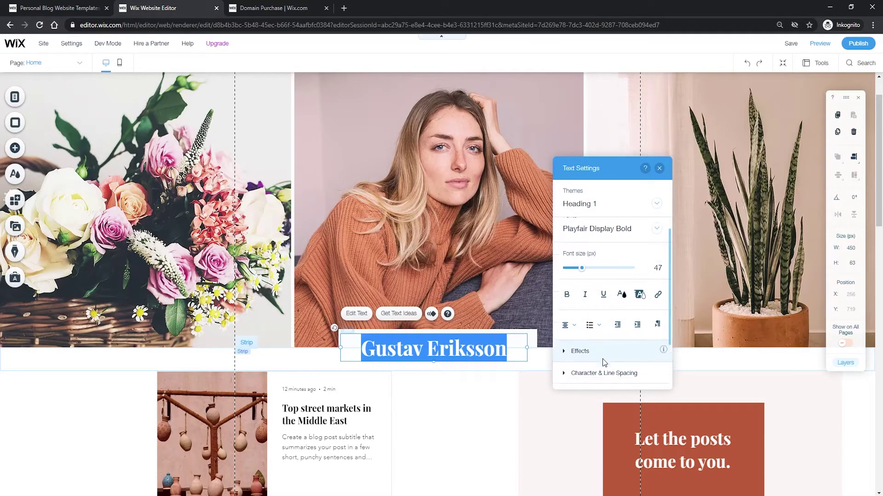
pyautogui.scroll(-1, 607, 342)
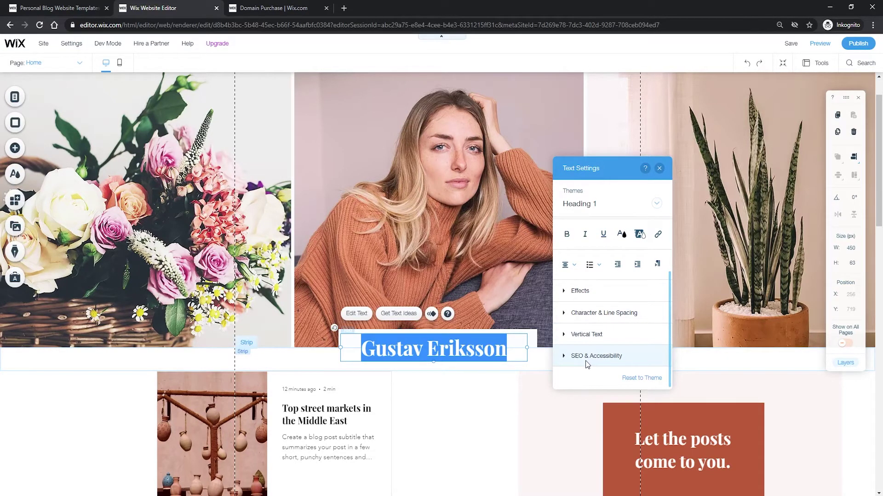
pyautogui.scroll(3, 591, 359)
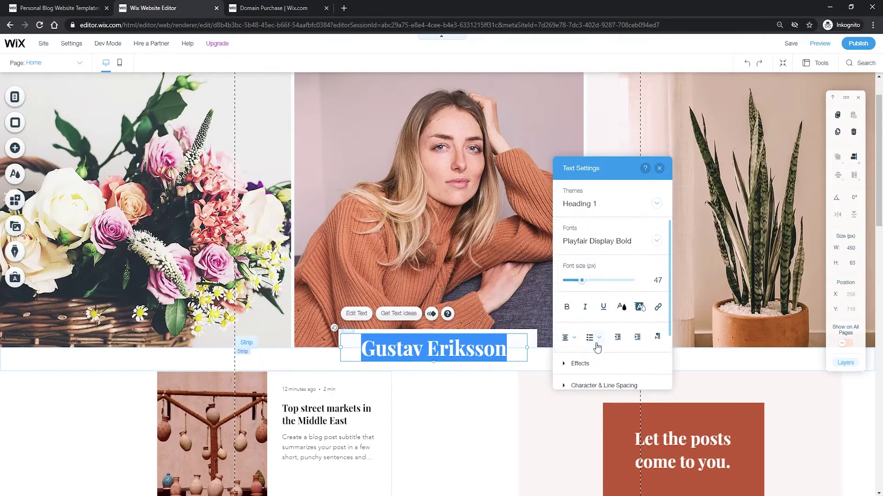
pyautogui.click(659, 170)
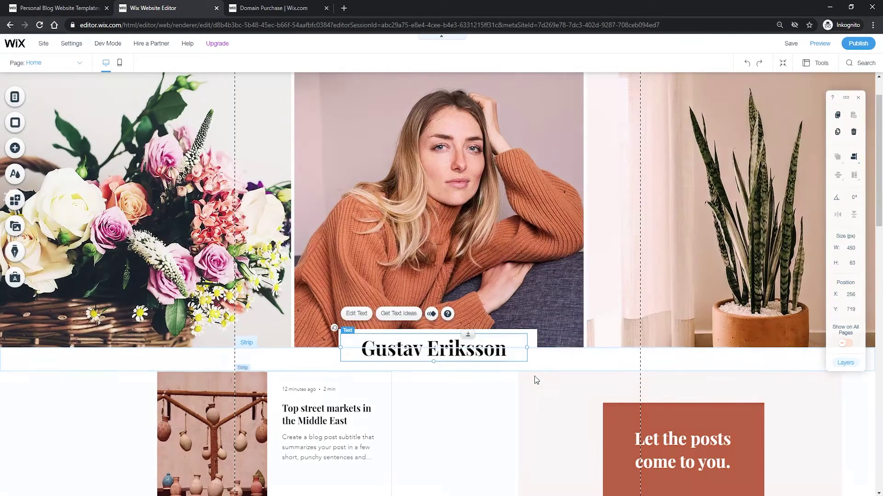
# Step: Look over the home page's post list and inspect the subscription box's heading and email form
pyautogui.click(561, 366)
pyautogui.scroll(1, 477, 285)
pyautogui.scroll(-3, 485, 289)
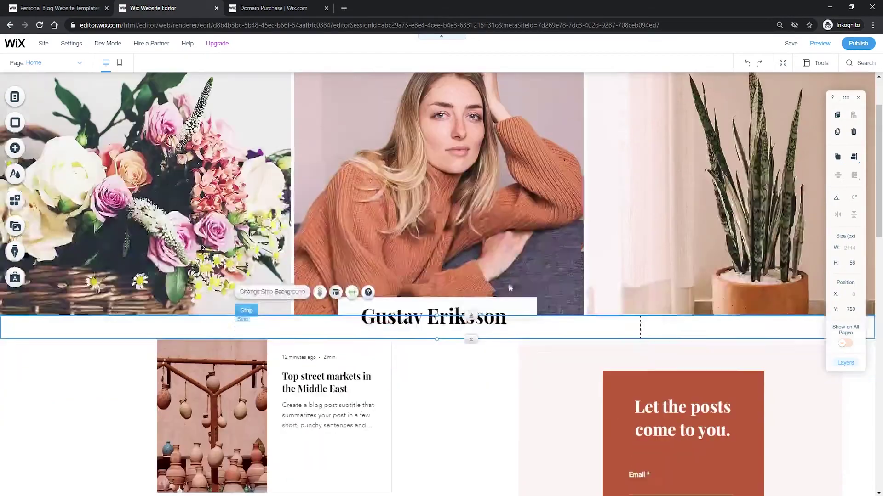
pyautogui.scroll(-6, 524, 375)
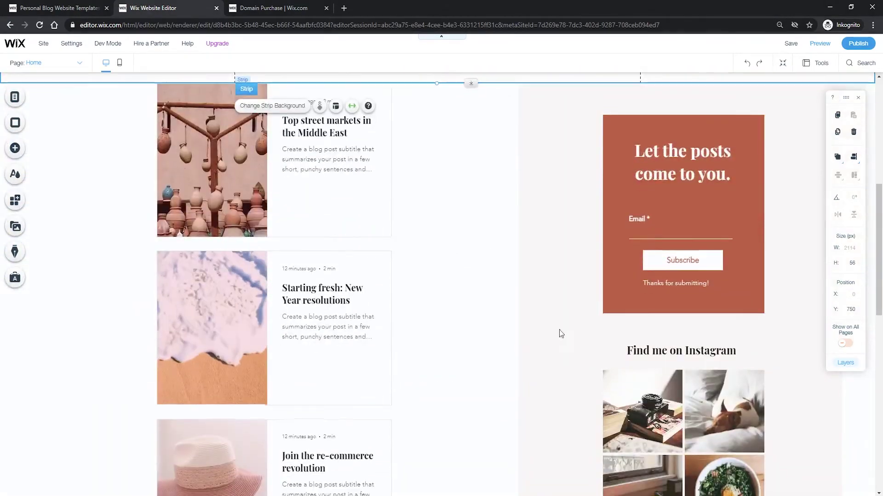
pyautogui.scroll(5, 433, 254)
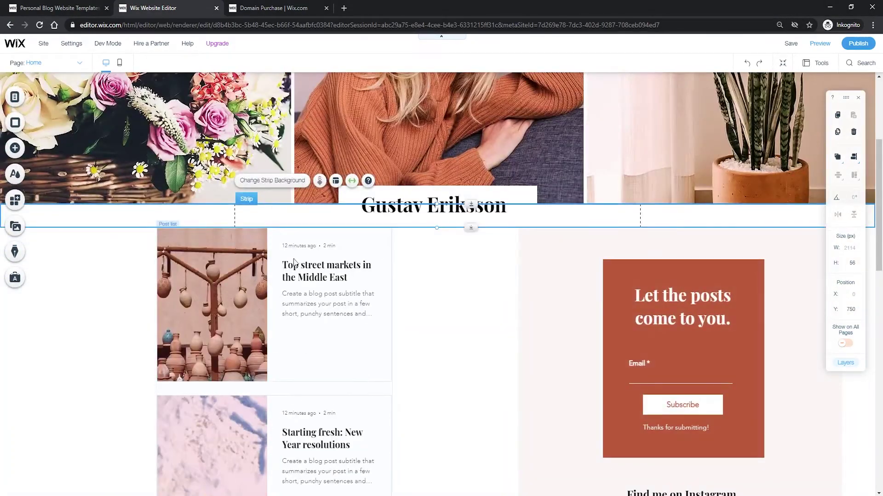
pyautogui.scroll(-2, 552, 276)
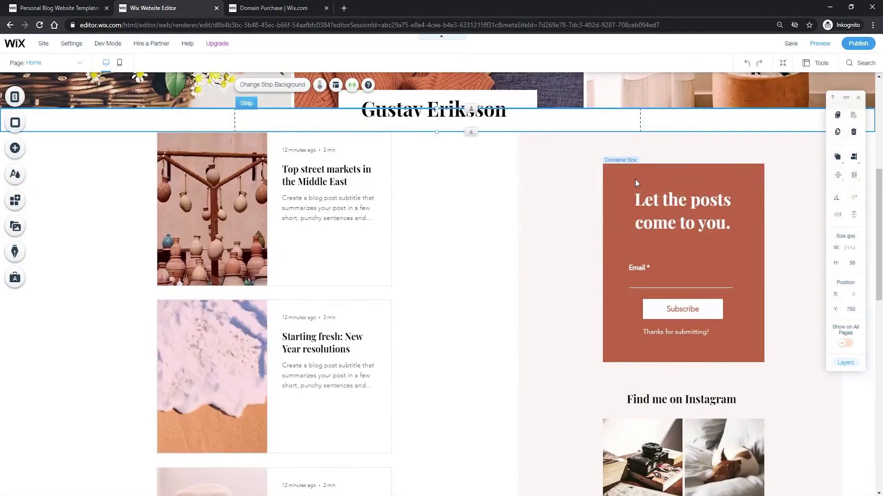
pyautogui.click(638, 176)
pyautogui.click(638, 198)
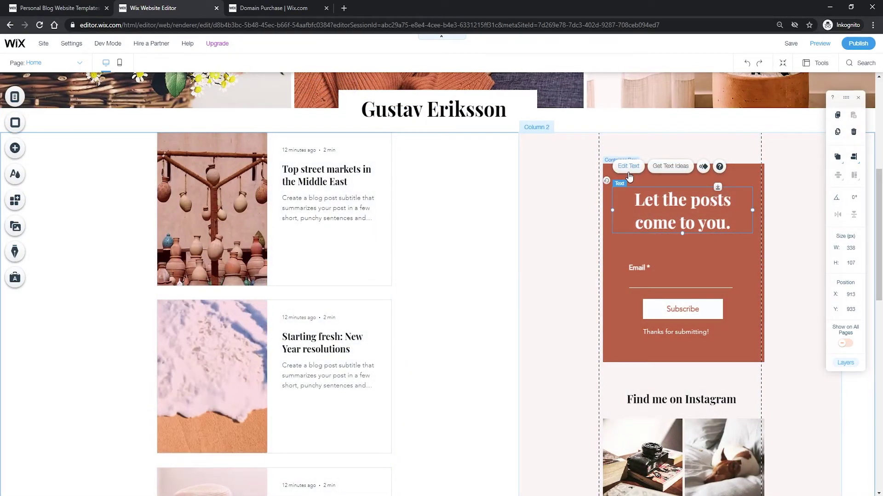
pyautogui.click(663, 269)
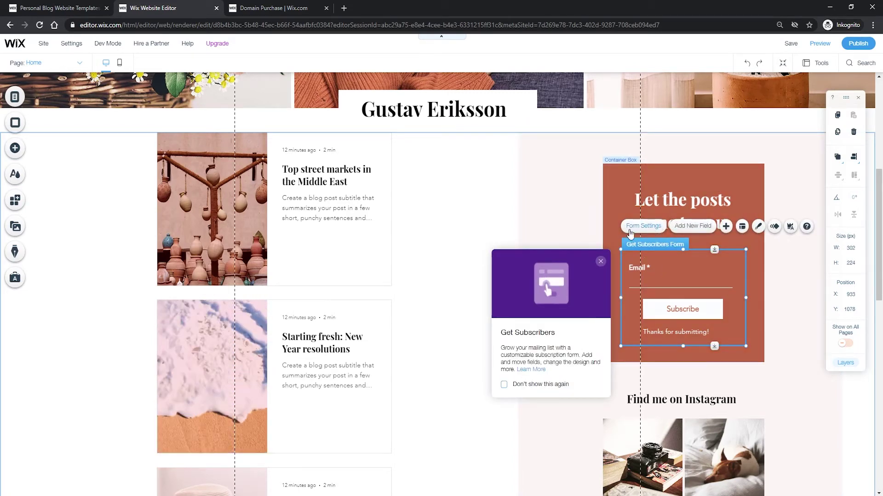
pyautogui.click(574, 227)
# Step: View the Instagram feed's settings, close them and look over the rest of the home page
pyautogui.scroll(-2, 574, 227)
pyautogui.click(662, 328)
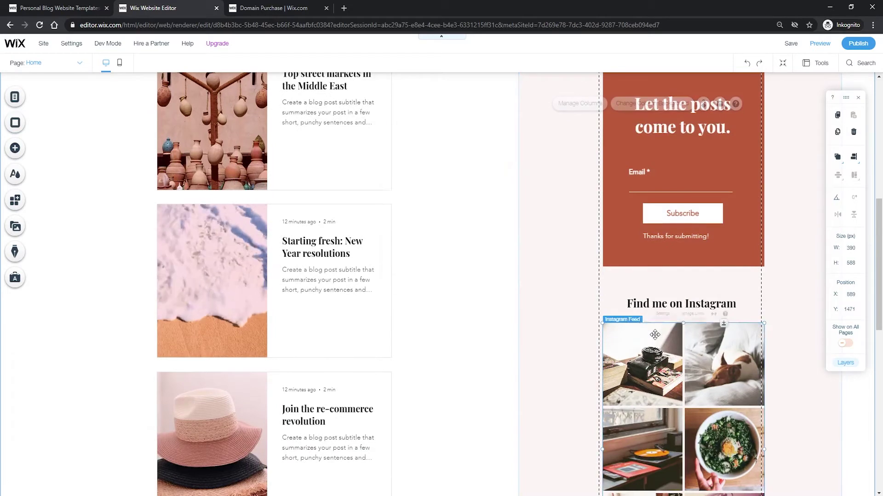
pyautogui.click(662, 314)
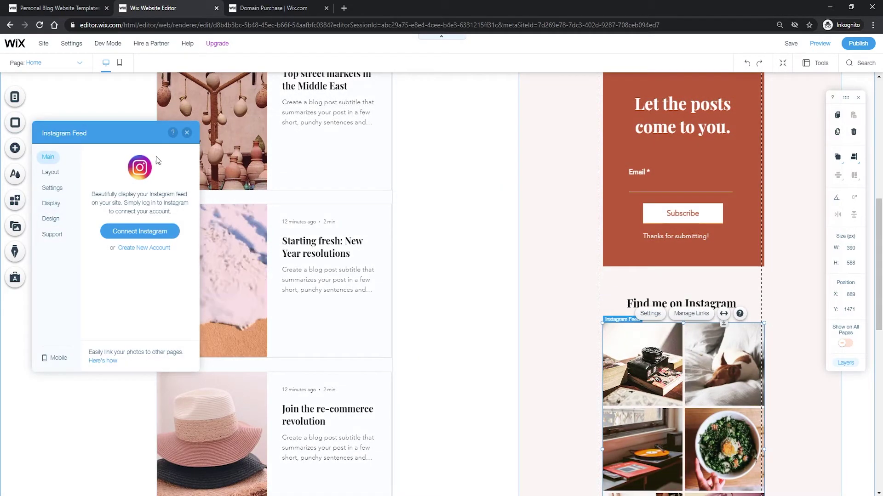
pyautogui.click(186, 134)
pyautogui.scroll(-4, 574, 230)
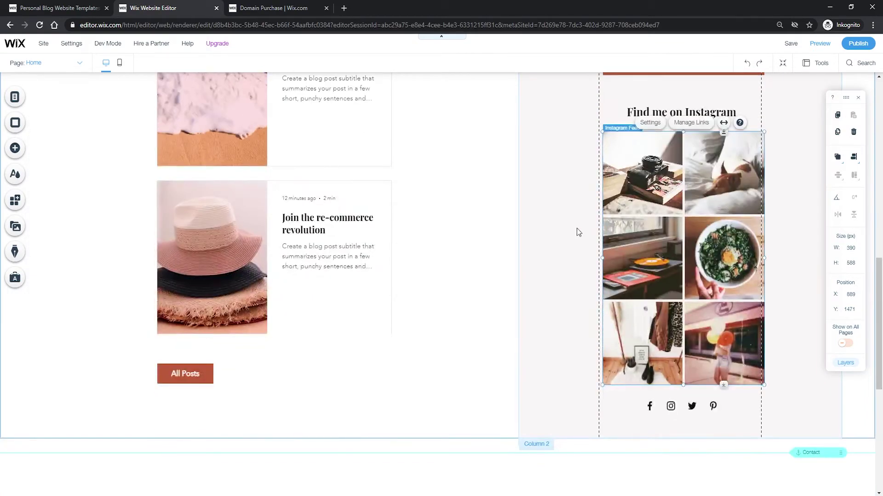
pyautogui.scroll(12, 488, 192)
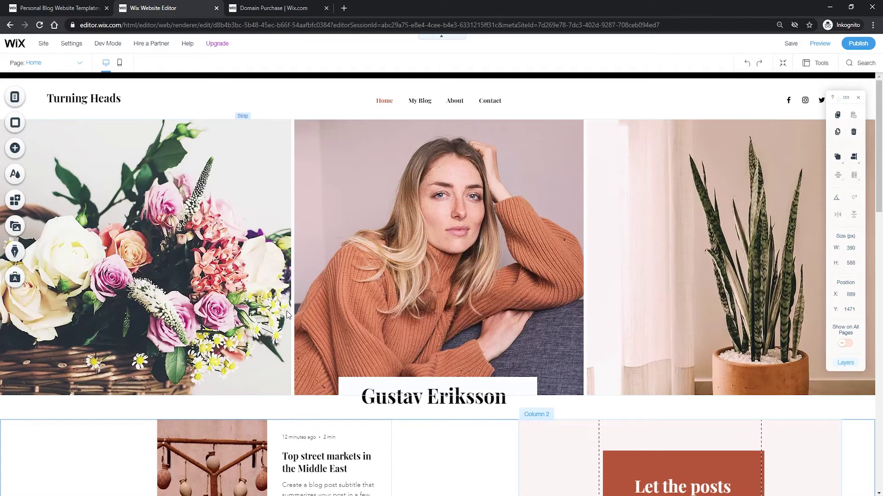
# Step: Look through the blog tools, covering blog management, blog pages, blog elements and the learning resources
pyautogui.click(15, 254)
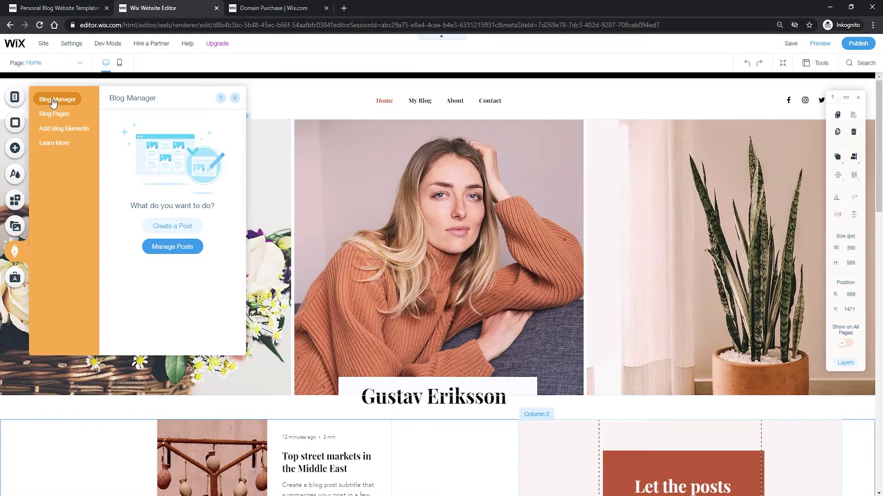
pyautogui.click(62, 115)
pyautogui.click(67, 131)
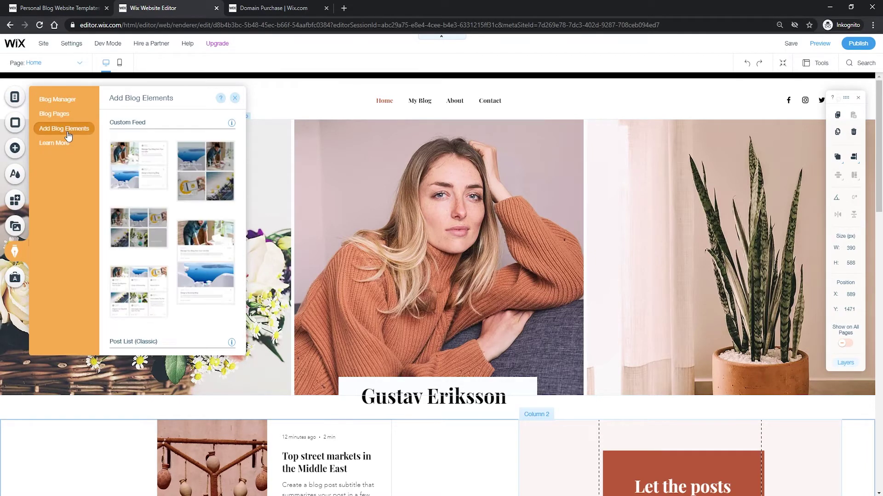
pyautogui.click(64, 145)
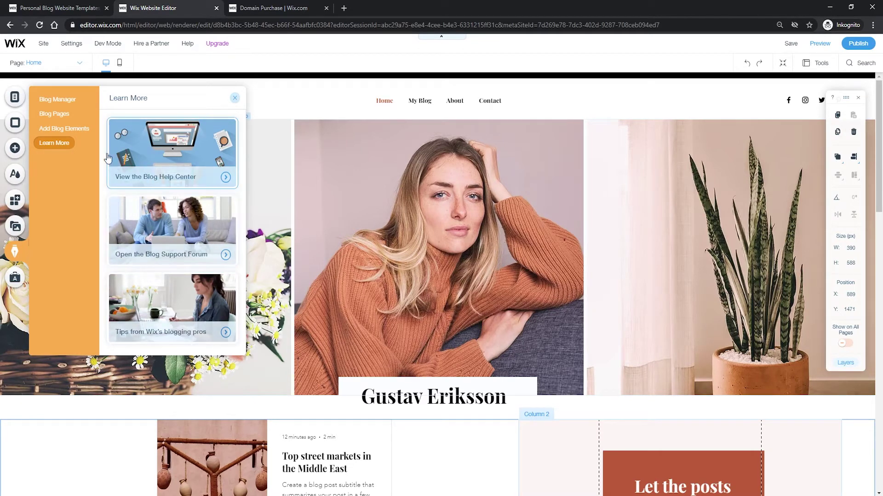
# Step: Create a new blog post titled "Best Ways To Create A Blog 2021" and place the cursor in its body
pyautogui.click(70, 106)
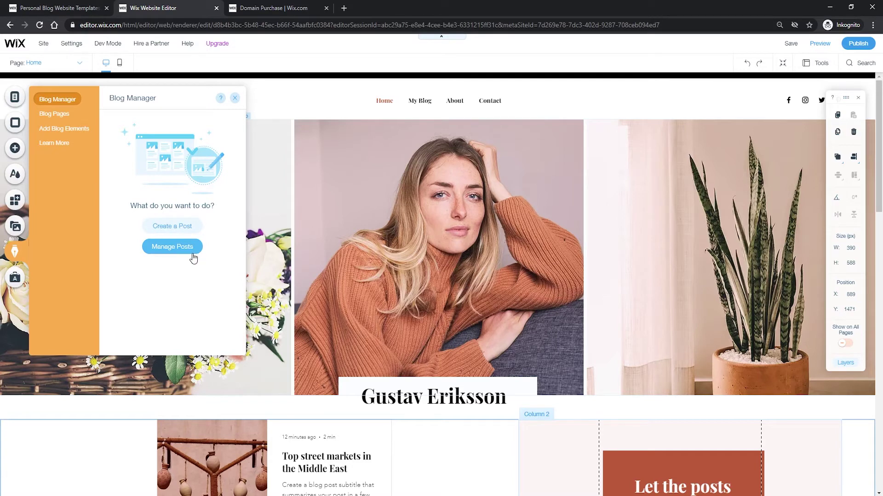
pyautogui.click(179, 234)
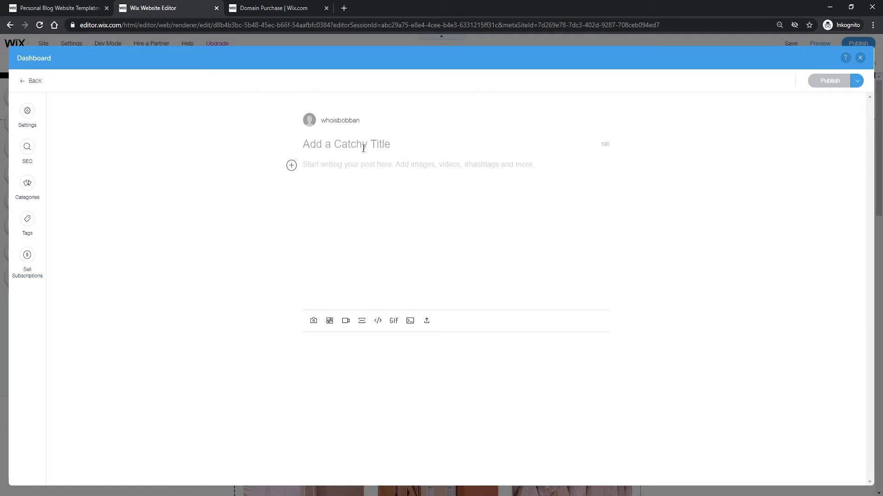
pyautogui.write('Best Way')
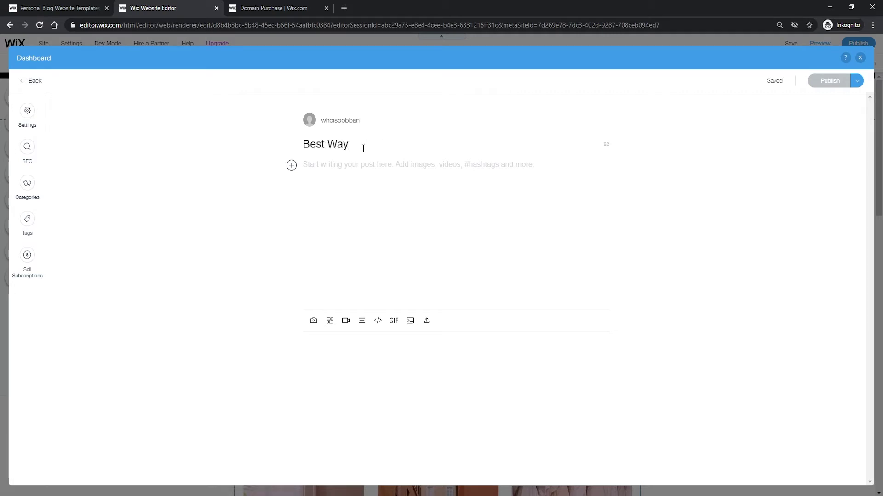
pyautogui.write('s To Create A Blog 2021')
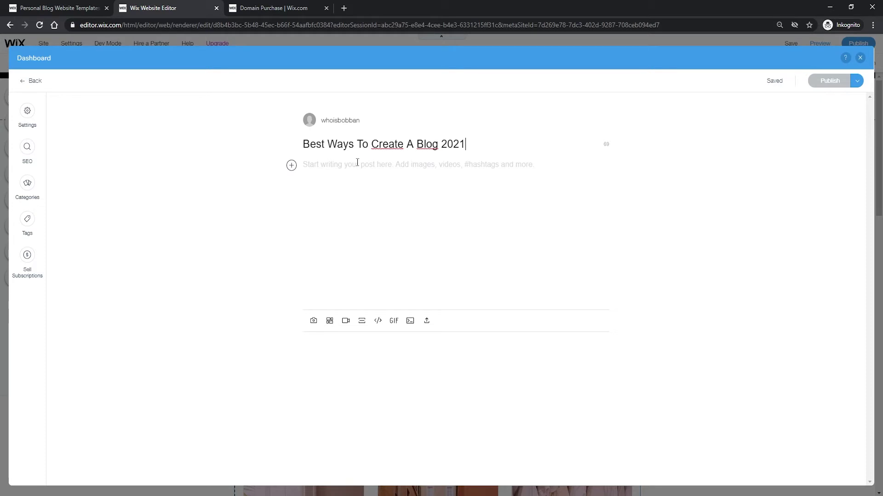
pyautogui.click(378, 169)
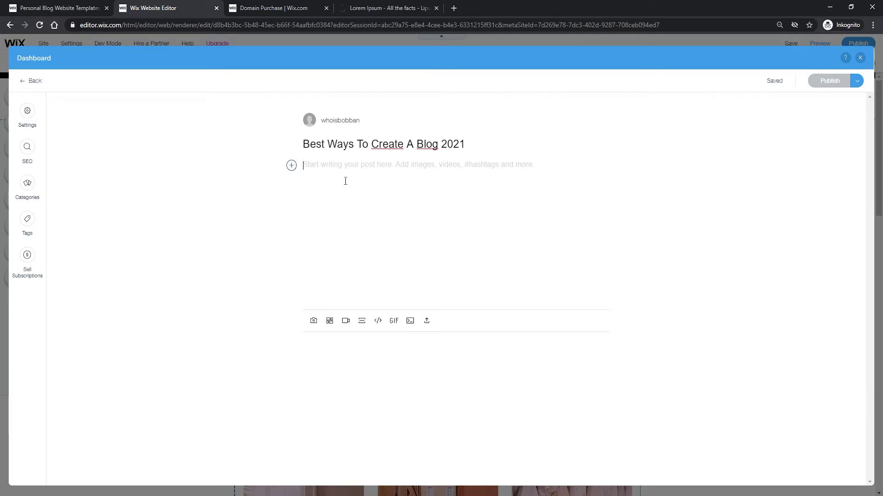
# Step: Paste the "At vero eos et accusamus…" Lorem Ipsum paragraph into the post body and remove its opening and closing quotation marks
pyautogui.write('"At vero eos et accusamus et iusto odio dignissimos ducimus qui blanditiis praesentium voluptatum deleniti atque corrupti quos dolores et quas molestias excepturi sint occaecati cupiditate non provident, similique sunt in culpa qui officia deserunt mollitia animi, id est laborum et dolorum fuga. Et harum quidem rerum facilis est et expedita distinctio. Nam libero tempore, cum soluta nobis est eligendi optio cumque nihil impedit quo minus id quod maxime placeat facere possimus, omnis voluptas assumenda est, omnis dolor repellendus. Temporibus autem quibusdam et aut officiis debitis aut rerum necessitatibus saepe eveniet ut et voluptates repudiandae sint et molestiae non recusandae. Itaque earum rerum hic tenetur a sapiente delectus, ut aut reiciendis voluptatibus maiores alias consequatur aut perferendis doloribus asperiores repellat."')
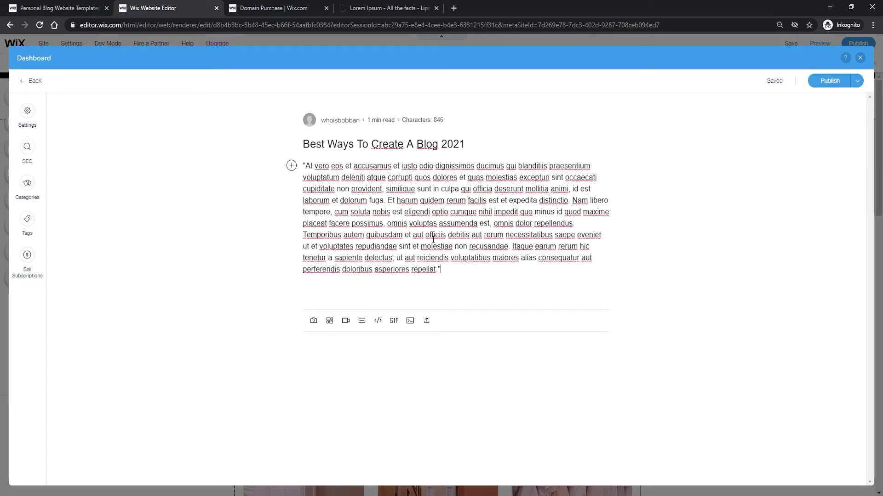
pyautogui.moveTo(443, 269); pyautogui.dragTo(300, 167)
pyautogui.click(315, 167)
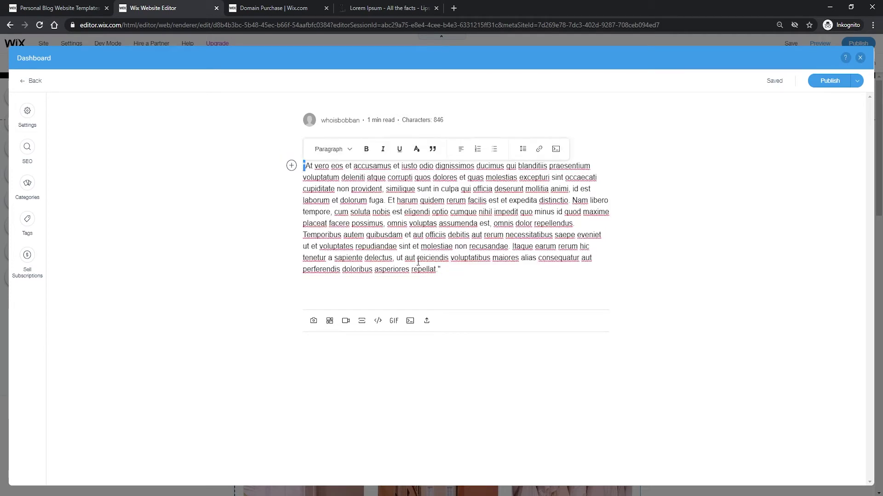
pyautogui.press('BackSpace')
pyautogui.click(441, 270)
pyautogui.press('BackSpace')
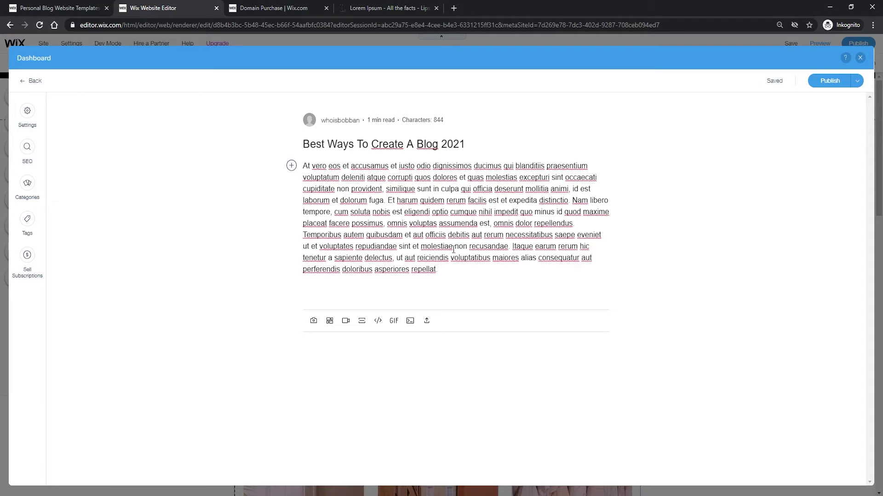
pyautogui.hotkey('shift', 'Up')
pyautogui.hotkey('shift', 'Up')
pyautogui.hotkey('shift', 'Up')
pyautogui.hotkey('shift', 'Up')
pyautogui.hotkey('shift', 'Up')
pyautogui.hotkey('shift', 'Up')
pyautogui.hotkey('shift', 'Up')
pyautogui.hotkey('shift', 'Up')
pyautogui.hotkey('shift', 'Up')
pyautogui.hotkey('shift', 'Up')
pyautogui.hotkey('shift', 'Up')
pyautogui.hotkey('shift', 'Right')
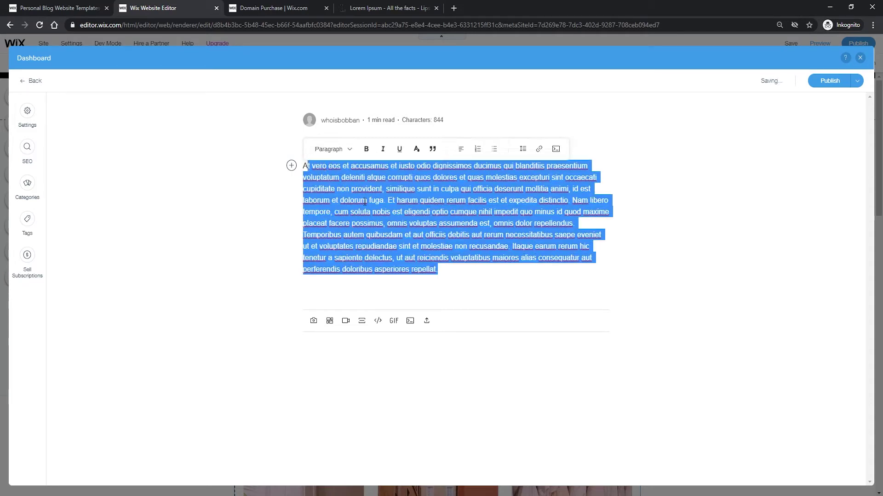
# Step: Start a new line after the paragraph, search the GIFs for "blog" and insert the "[BLOGGING LOUDLY]" GIF
pyautogui.click(487, 280)
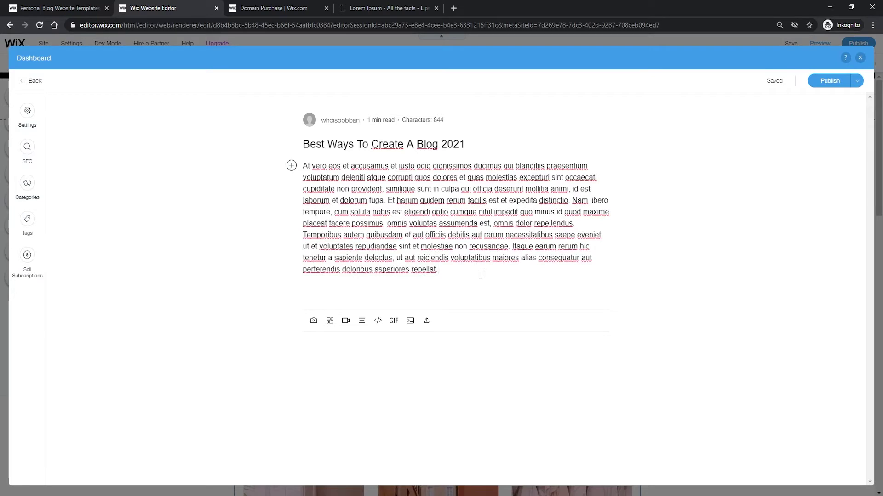
pyautogui.press('Return')
pyautogui.click(292, 282)
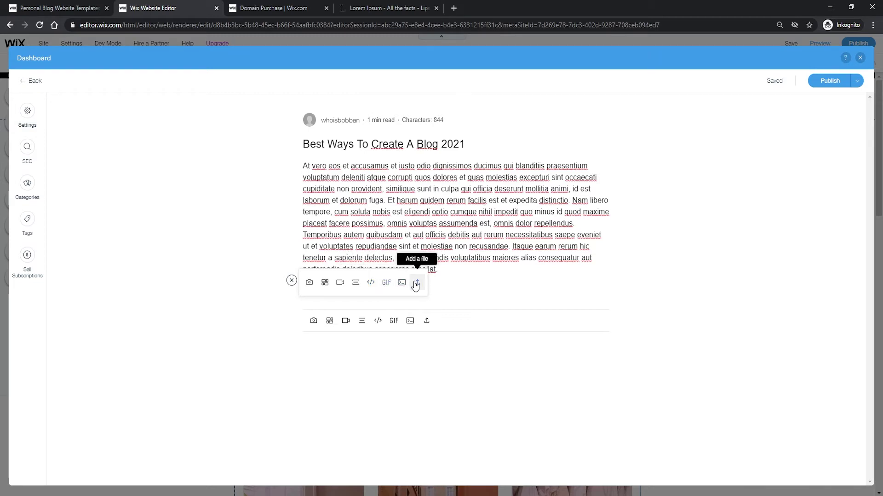
pyautogui.click(389, 283)
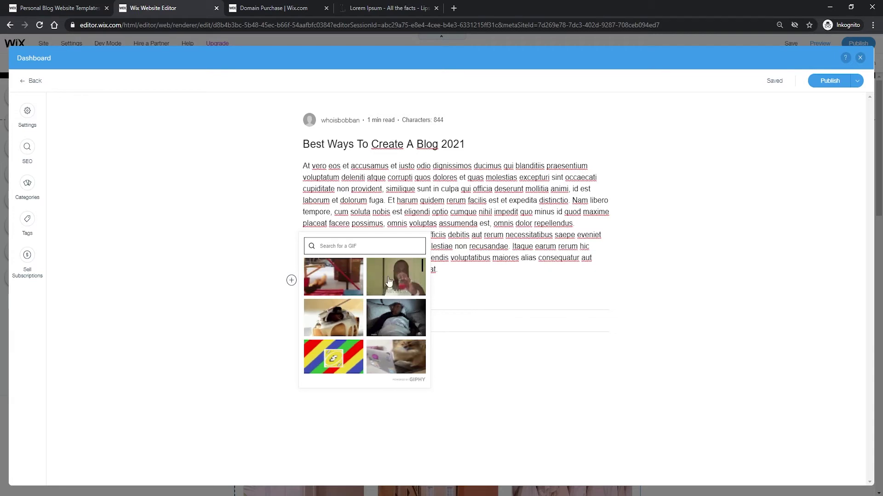
pyautogui.scroll(-5, 388, 289)
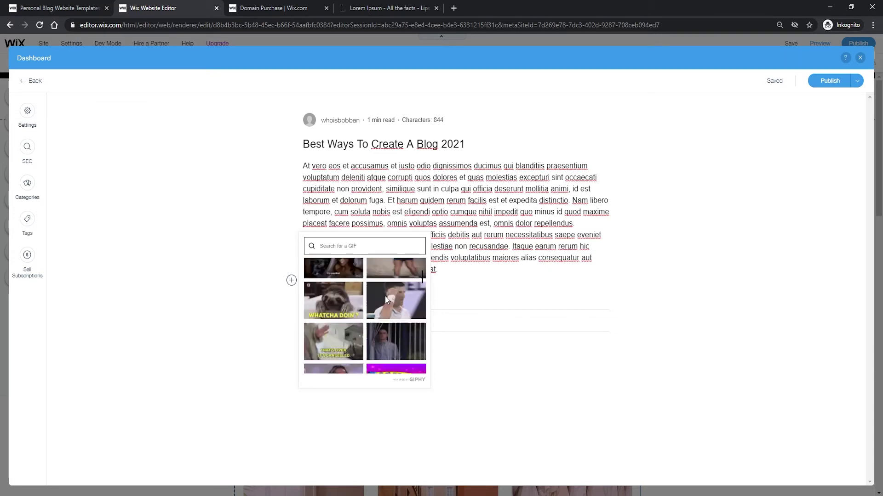
pyautogui.scroll(5, 385, 299)
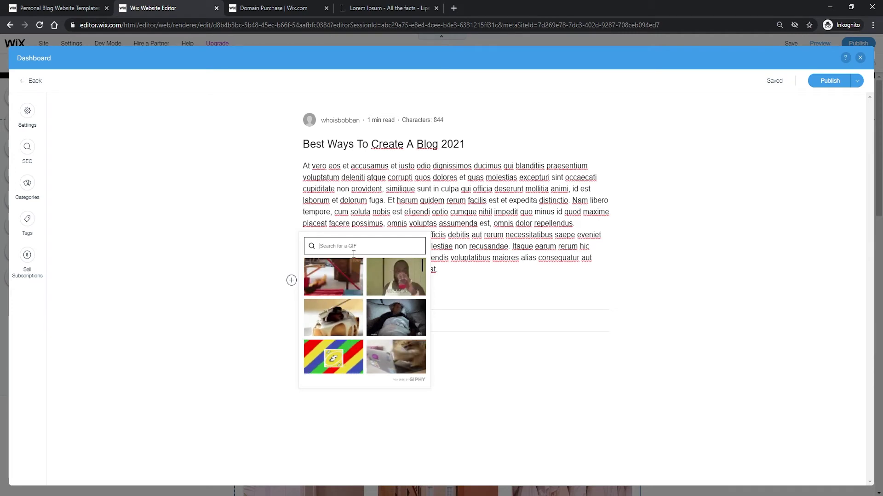
pyautogui.write('blog')
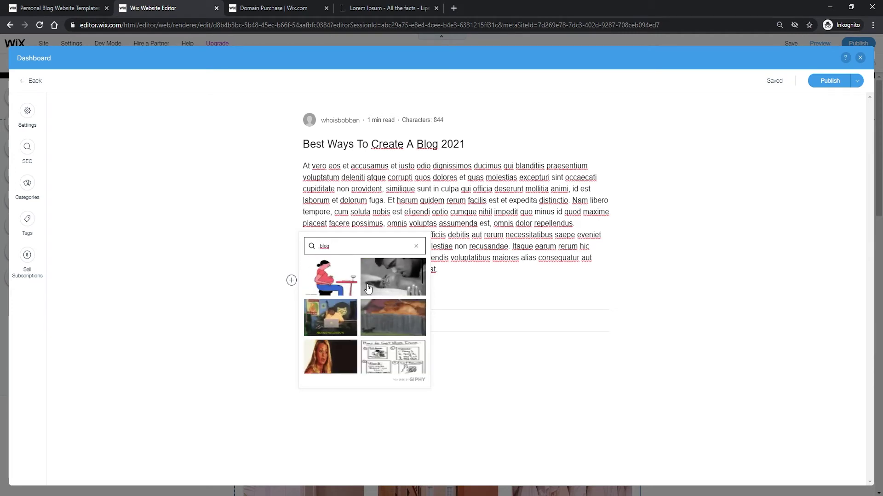
pyautogui.click(337, 324)
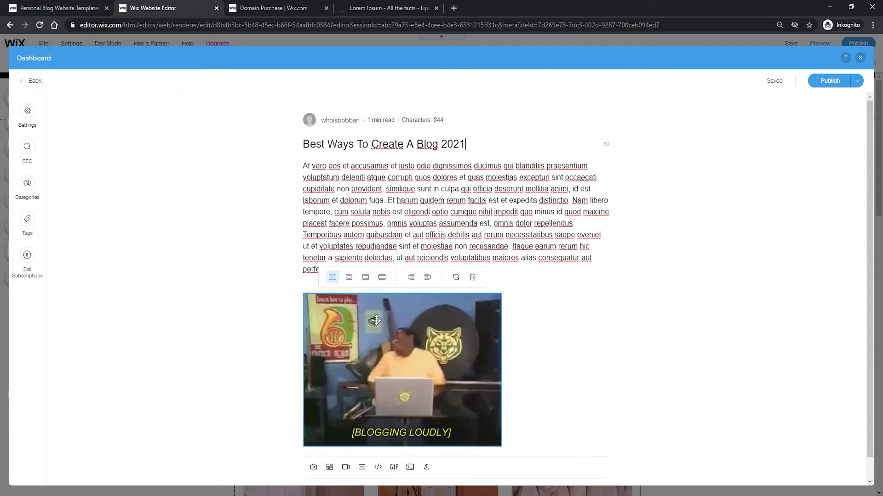
# Step: Try the available display sizes on the GIF, including full width, and settle on Small fit
pyautogui.scroll(-1, 485, 327)
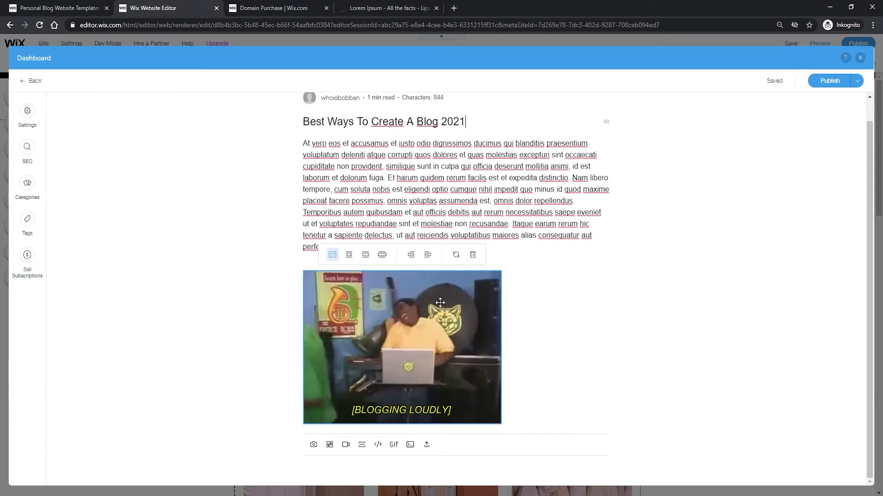
pyautogui.click(347, 257)
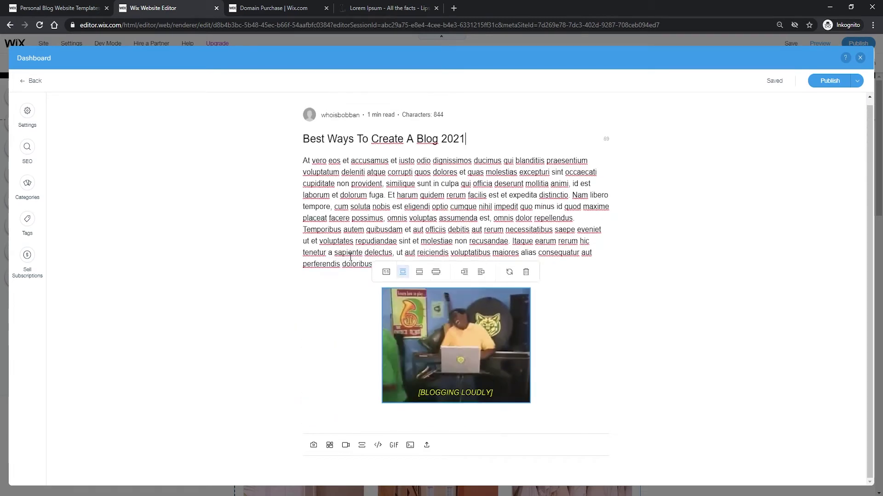
pyautogui.click(419, 272)
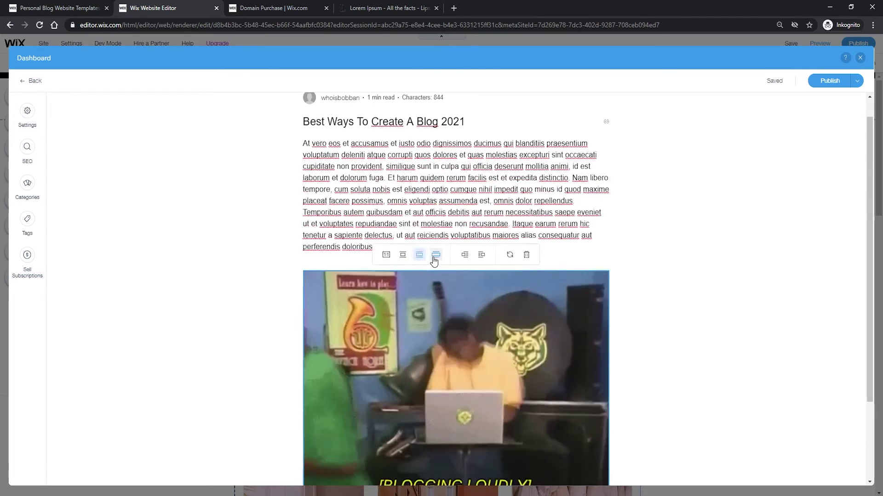
pyautogui.click(435, 256)
pyautogui.scroll(-2, 501, 300)
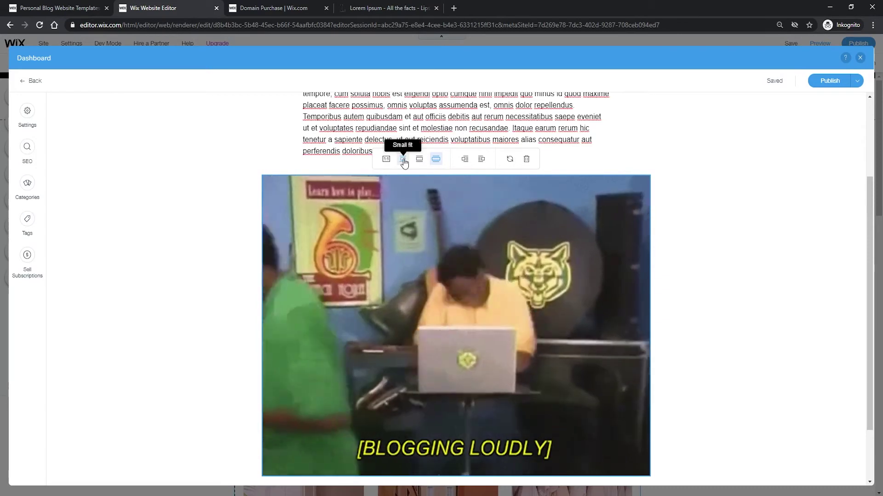
pyautogui.click(403, 160)
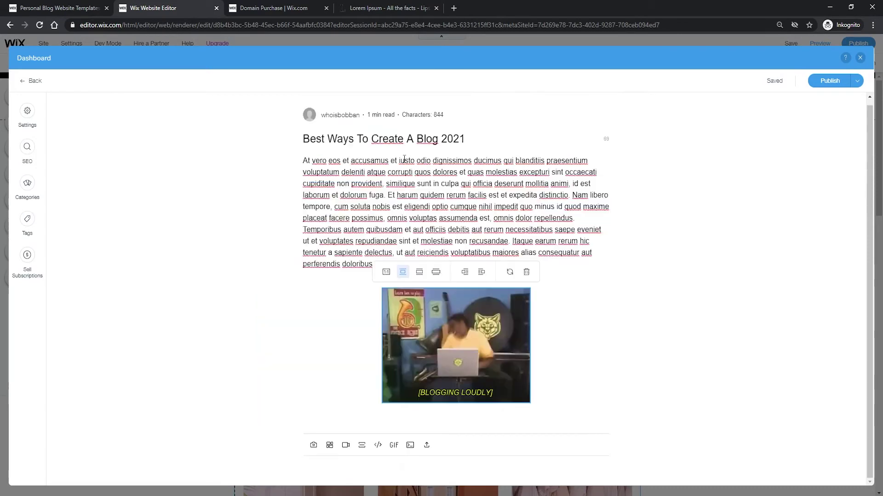
pyautogui.click(419, 273)
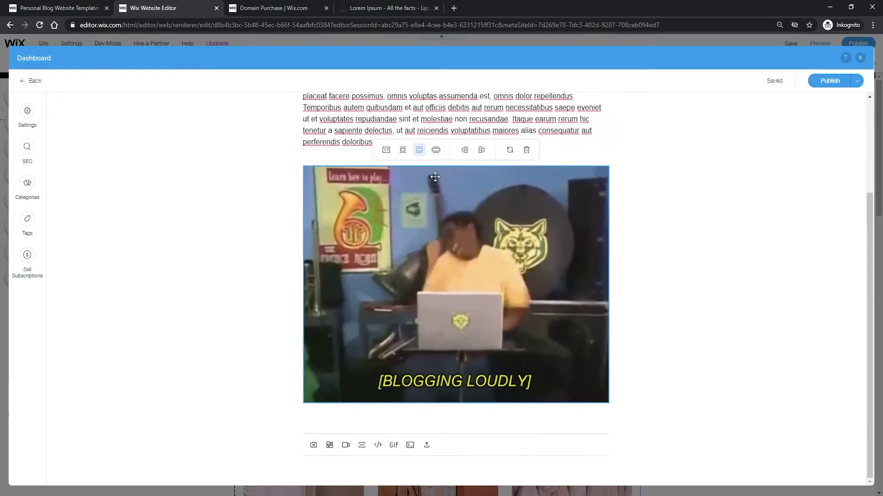
pyautogui.click(403, 198)
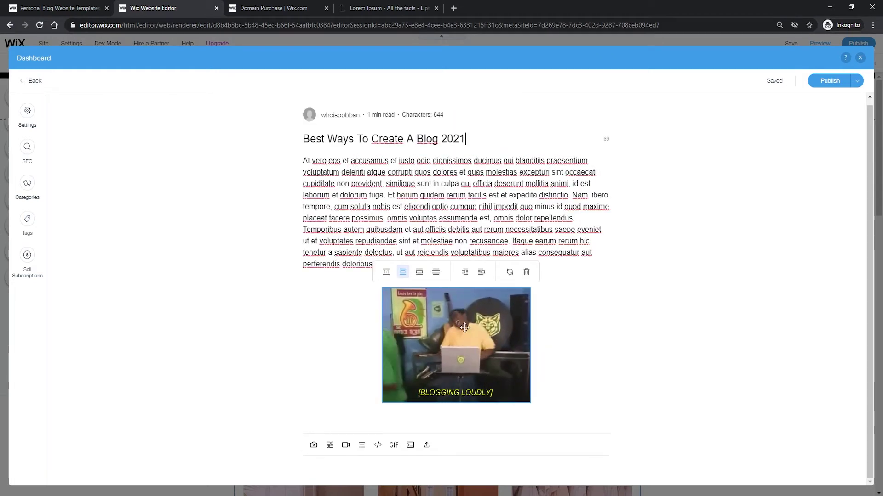
# Step: Try aligning the GIF to the left and right of the text and return it to Small fit
pyautogui.click(465, 272)
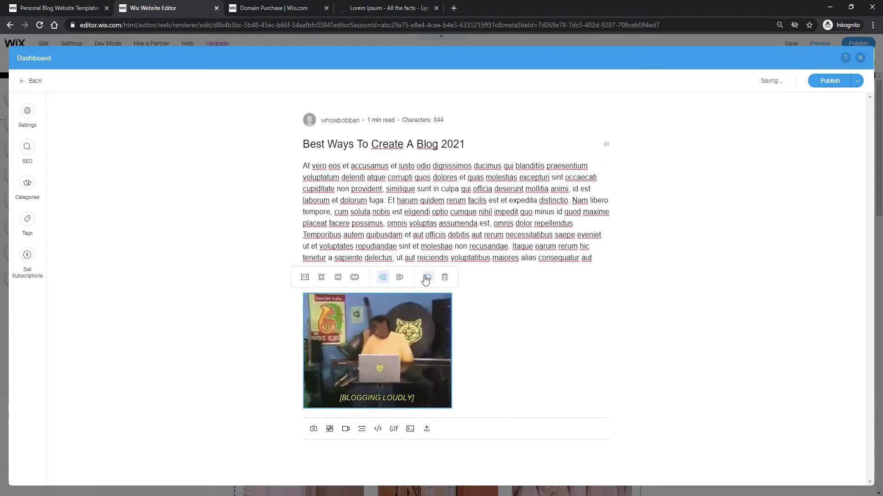
pyautogui.click(401, 277)
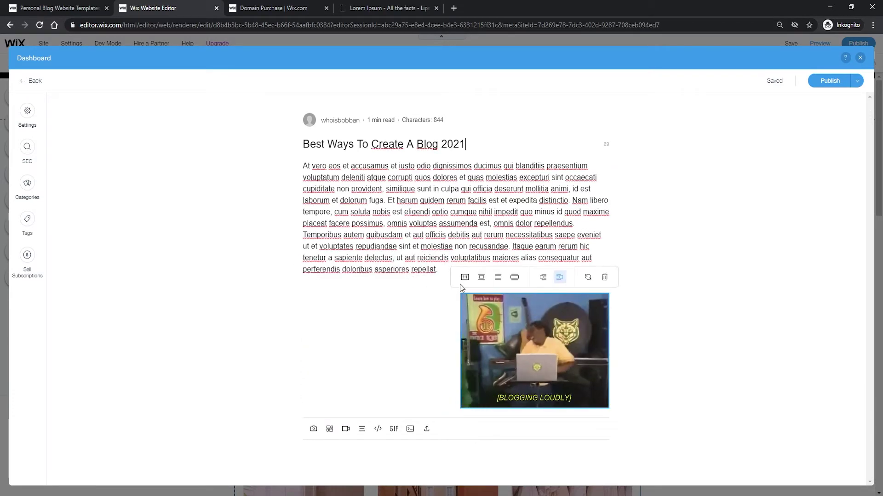
pyautogui.click(484, 278)
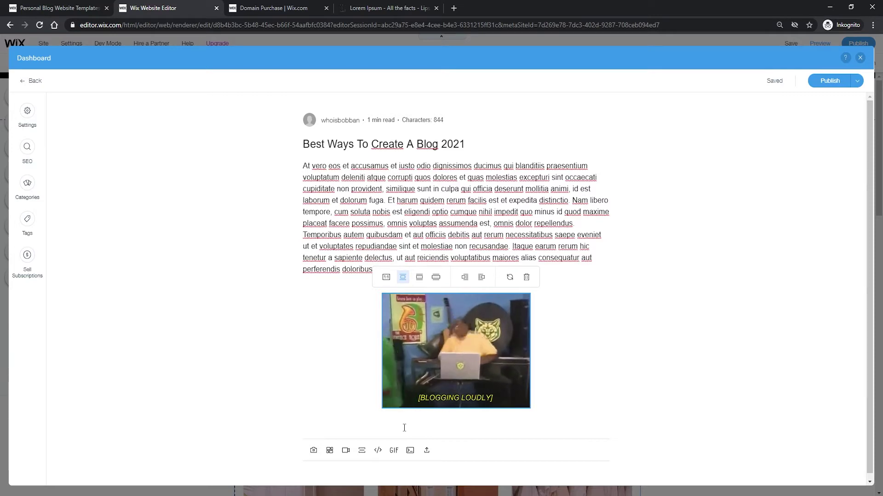
# Step: Paste the Lorem Ipsum paragraph below the GIF, remove its quotation marks and cut it off after "laborum et dolorum fuga."
pyautogui.scroll(-1, 404, 419)
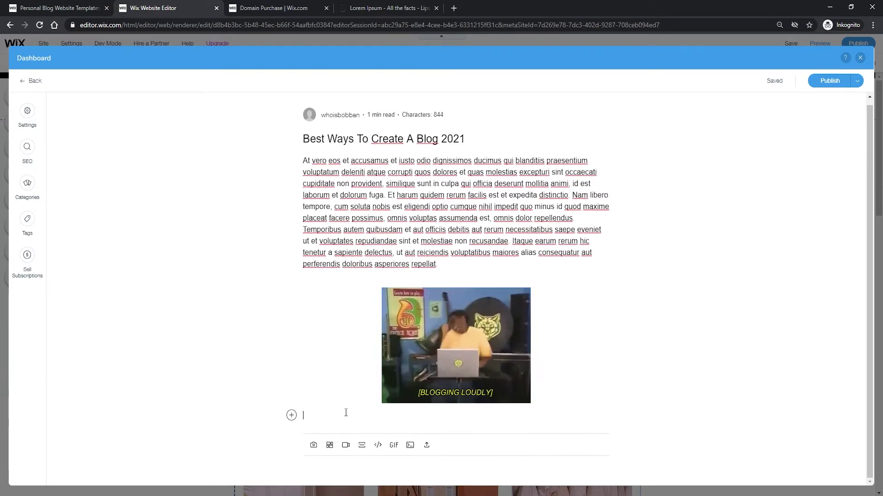
pyautogui.write('"At vero eos et accusamus et iusto odio dignissimos ducimus qui blanditiis praesentium voluptatum deleniti atque corrupti quos dolores et quas molestias excepturi sint occaecati cupiditate non provident, similique sunt in culpa qui officia deserunt mollitia animi, id est laborum et dolorum fuga. Et harum quidem rerum facilis est et expedita distinctio. Nam libero tempore, cum soluta nobis est eligendi optio cumque nihil impedit quo minus id quod maxime placeat facere possimus, omnis voluptas assumenda est, omnis dolor repellendus. Temporibus autem quibusdam et aut officiis debitis aut rerum necessitatibus saepe eveniet ut et voluptates repudiandae sint et molestiae non recusandae. Itaque earum rerum hic tenetur a sapiente delectus, ut aut reiciendis voluptatibus maiores alias consequatur aut perferendis doloribus asperiores repellat."')
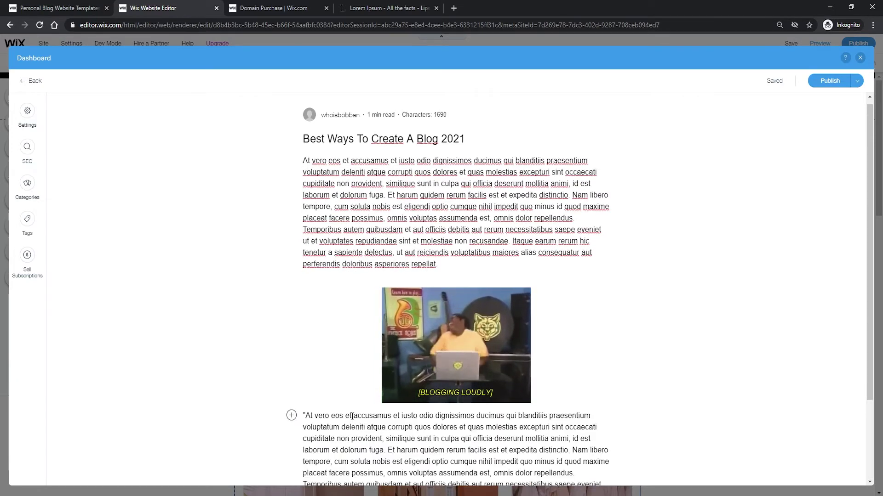
pyautogui.scroll(-3, 383, 361)
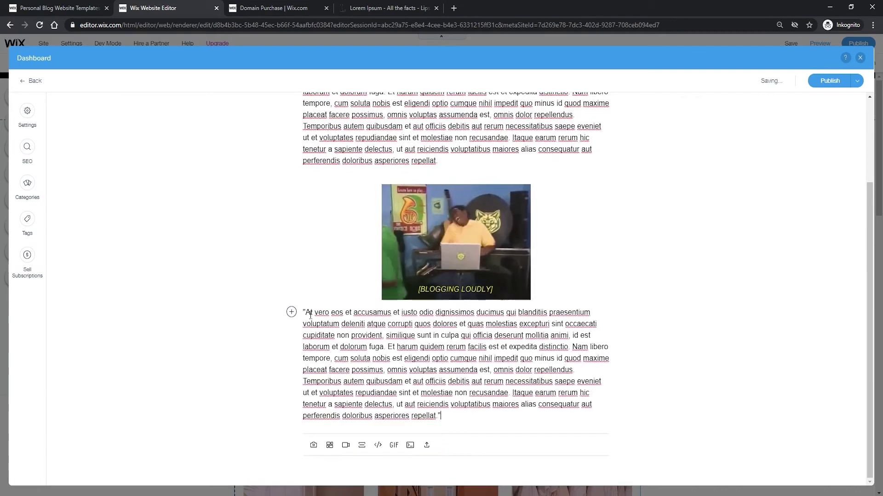
pyautogui.click(466, 420)
pyautogui.press('BackSpace')
pyautogui.moveTo(466, 420); pyautogui.dragTo(388, 347)
pyautogui.press('BackSpace')
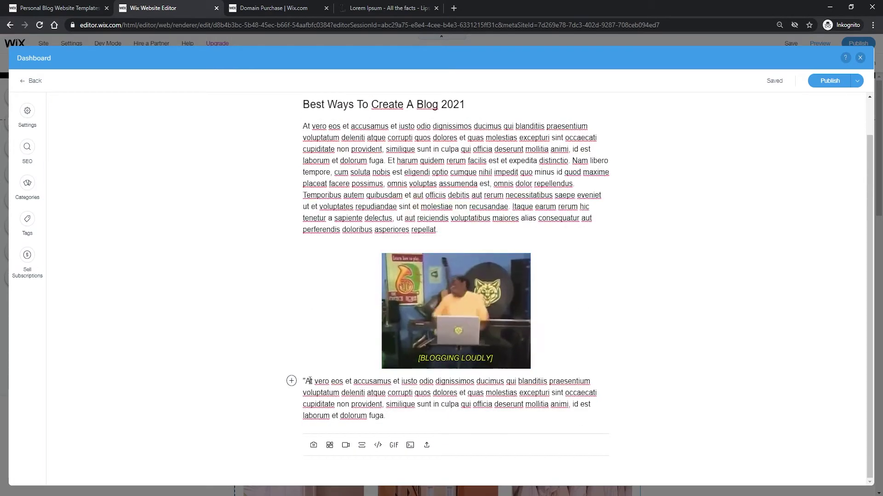
pyautogui.press('BackSpace')
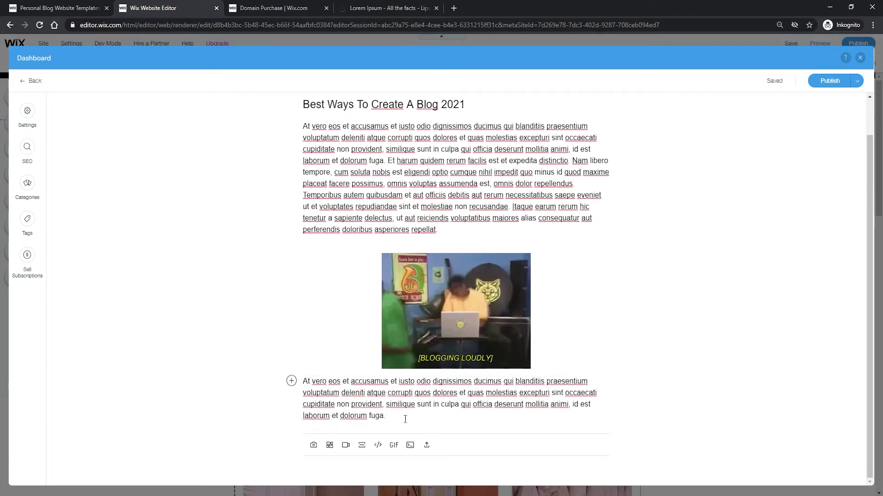
# Step: Add the line "How to make a blog with Wix" below the second paragraph, separated by an empty line
pyautogui.press('Return')
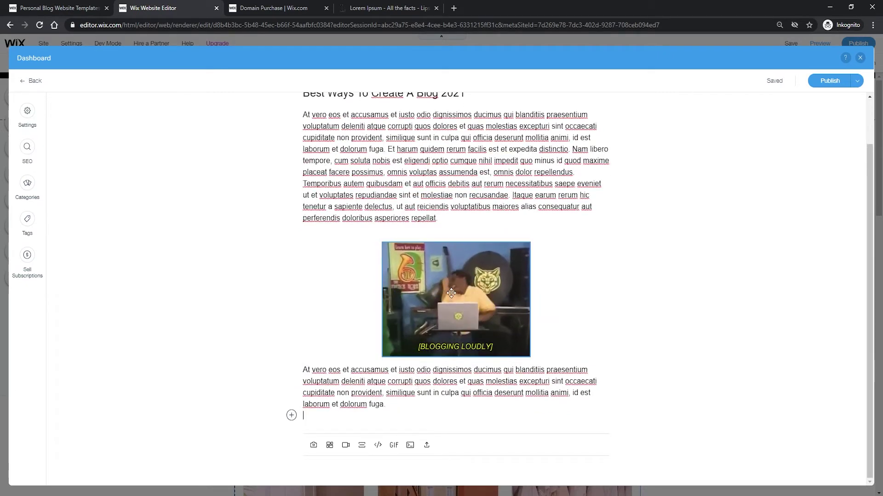
pyautogui.scroll(2, 450, 293)
pyautogui.scroll(-2, 442, 275)
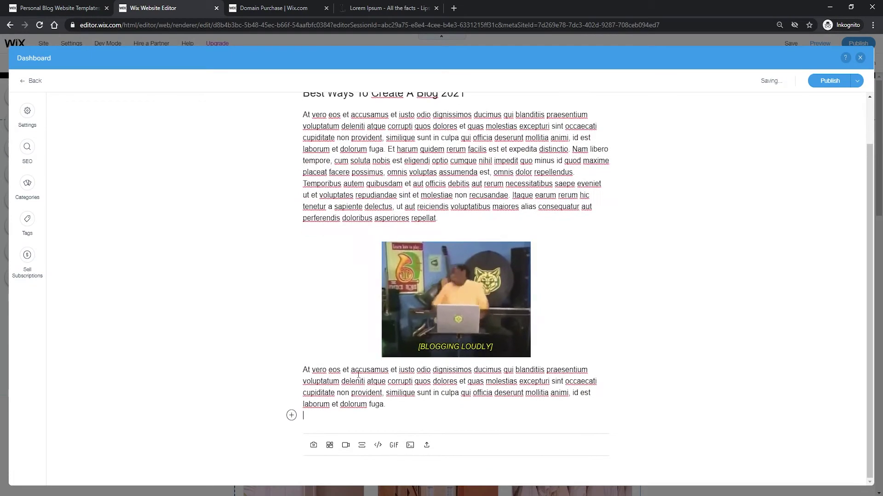
pyautogui.press('Return')
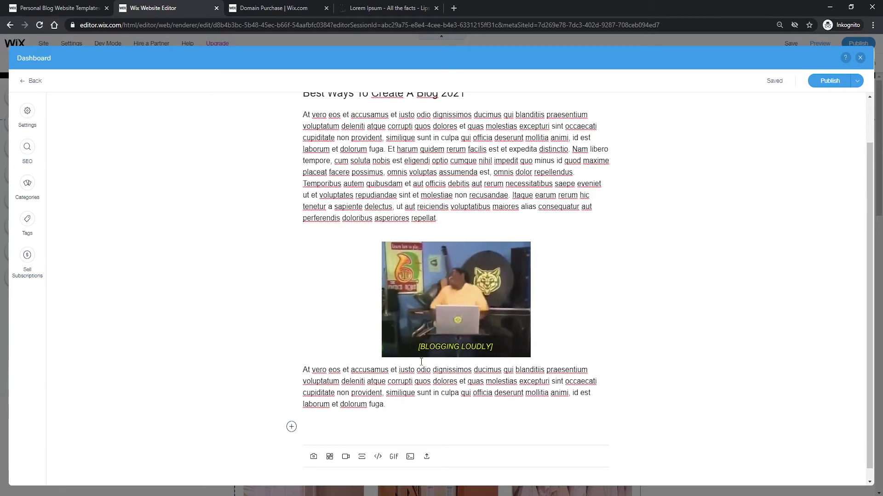
pyautogui.write('ow to make a blog with Wix')
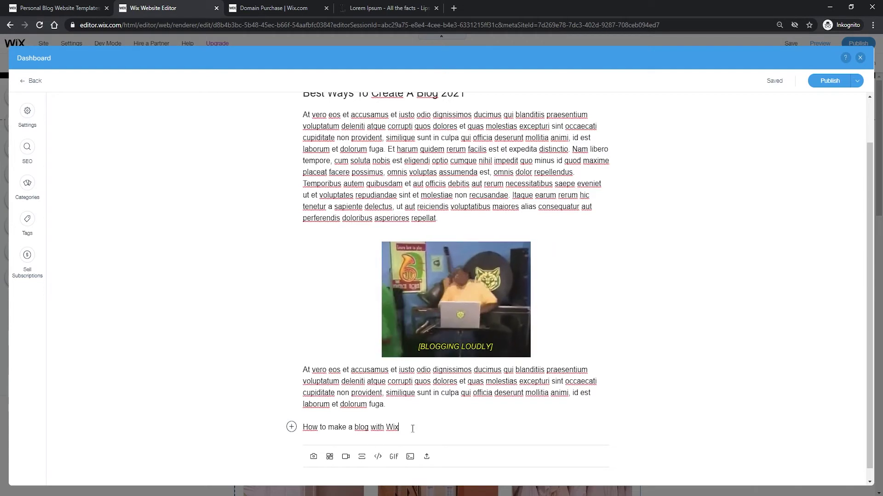
# Step: Format the "How to make a blog with Wix" line as a bold Heading 2
pyautogui.moveTo(414, 428); pyautogui.dragTo(297, 427)
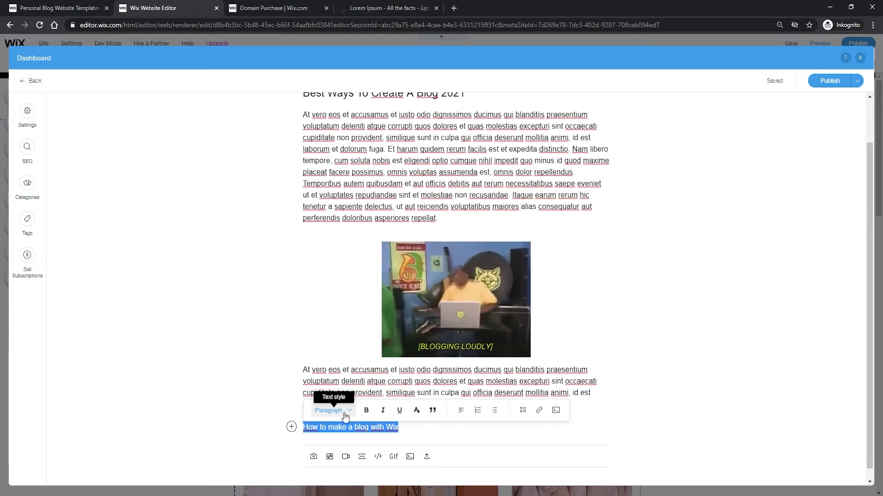
pyautogui.click(344, 414)
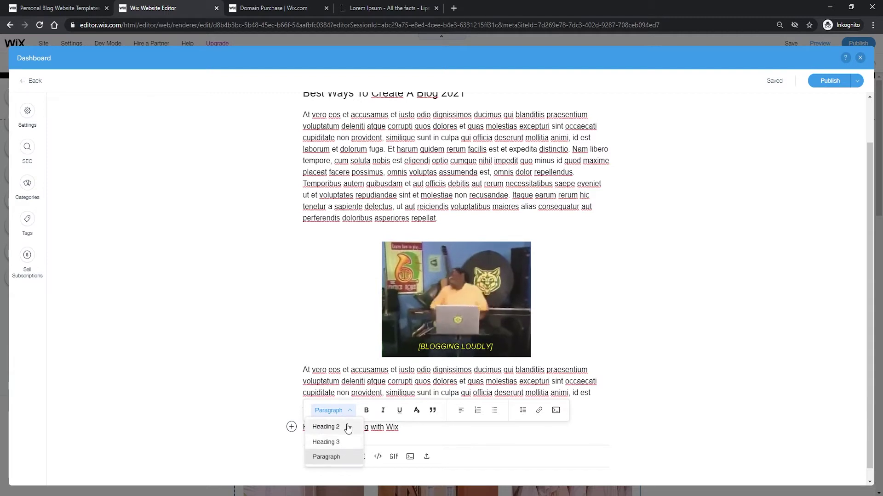
pyautogui.click(343, 431)
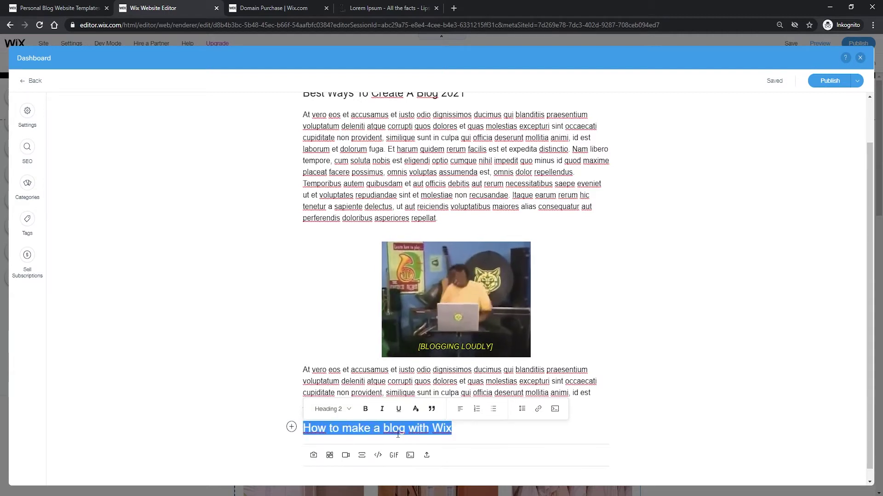
pyautogui.click(366, 410)
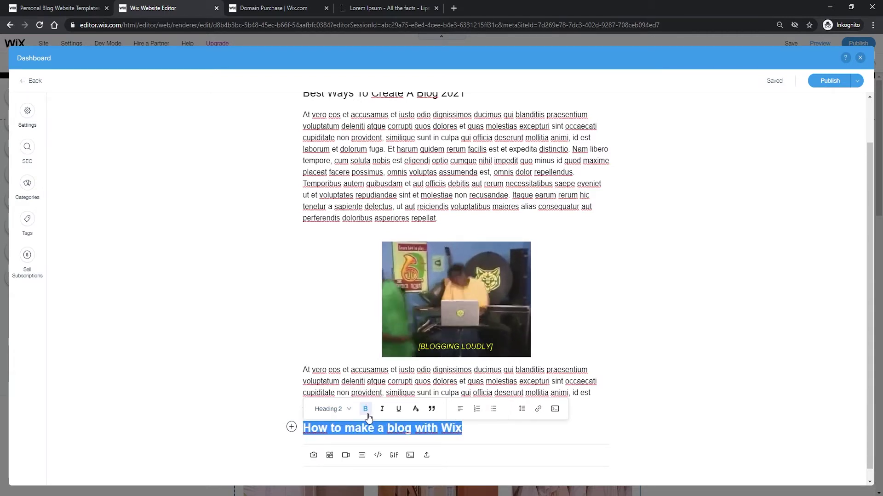
pyautogui.click(443, 433)
pyautogui.scroll(-1, 459, 398)
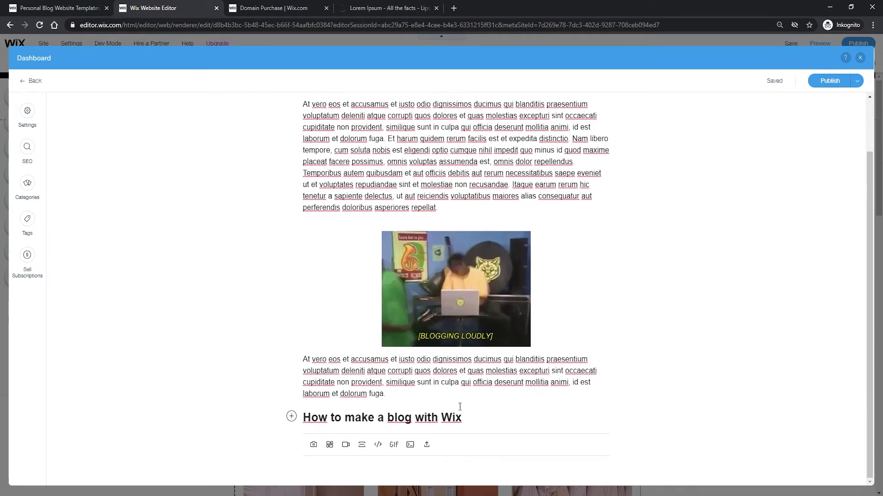
# Step: Paste a copy of the short paragraph from below the GIF under the "How to make a blog with Wix" heading
pyautogui.press('Return')
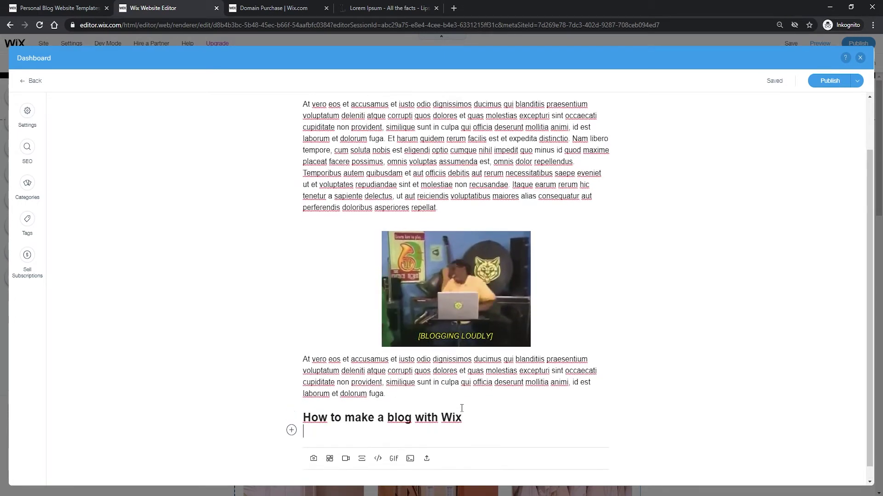
pyautogui.moveTo(391, 395); pyautogui.dragTo(303, 359)
pyautogui.hotkey('ctrl', 'c')
pyautogui.click(310, 432)
pyautogui.hotkey('ctrl', 'v')
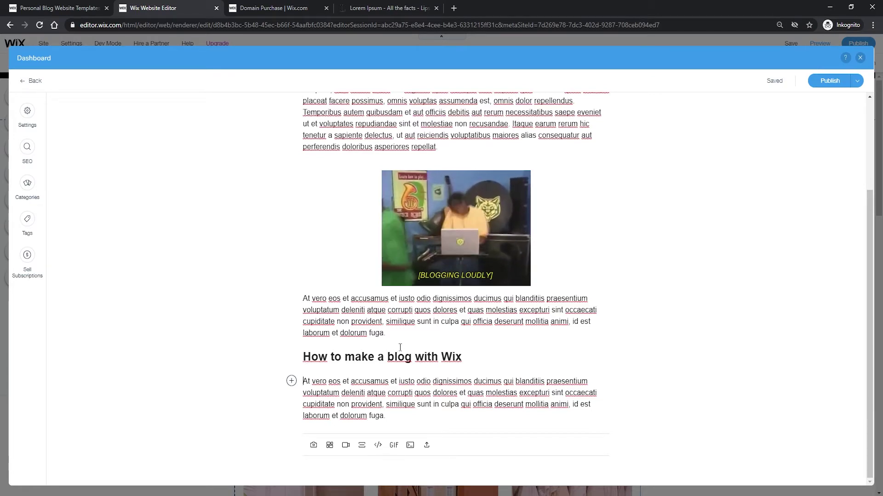
# Step: Make the words "atque corrupti" bold in the paragraph under the "How to make a blog with Wix" heading
pyautogui.moveTo(395, 415); pyautogui.dragTo(302, 380)
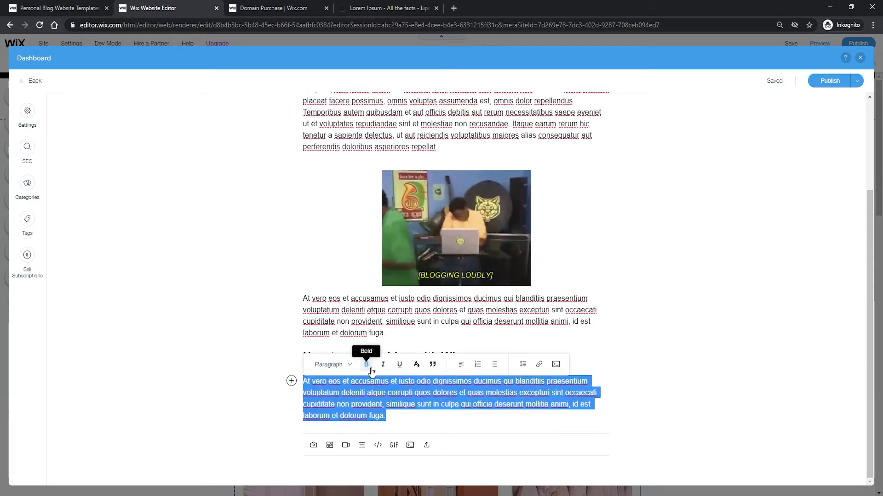
pyautogui.click(372, 392)
pyautogui.moveTo(367, 393); pyautogui.dragTo(415, 394)
pyautogui.click(371, 392)
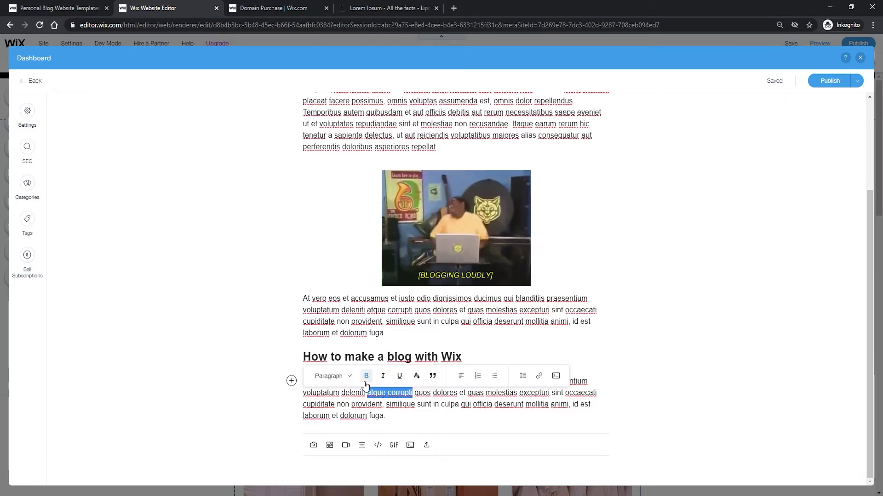
pyautogui.click(366, 376)
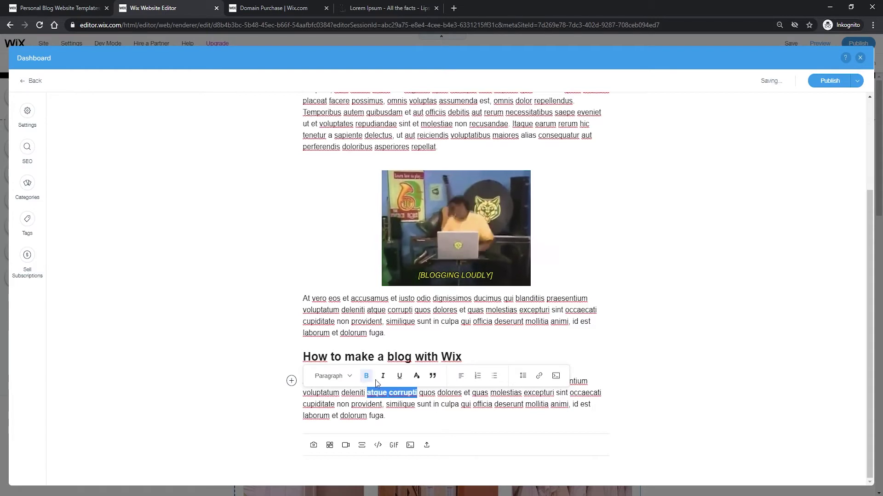
pyautogui.click(399, 404)
# Step: Color the words "corrupti quos" red in the paragraph directly below the GIF
pyautogui.moveTo(388, 311); pyautogui.dragTo(430, 311)
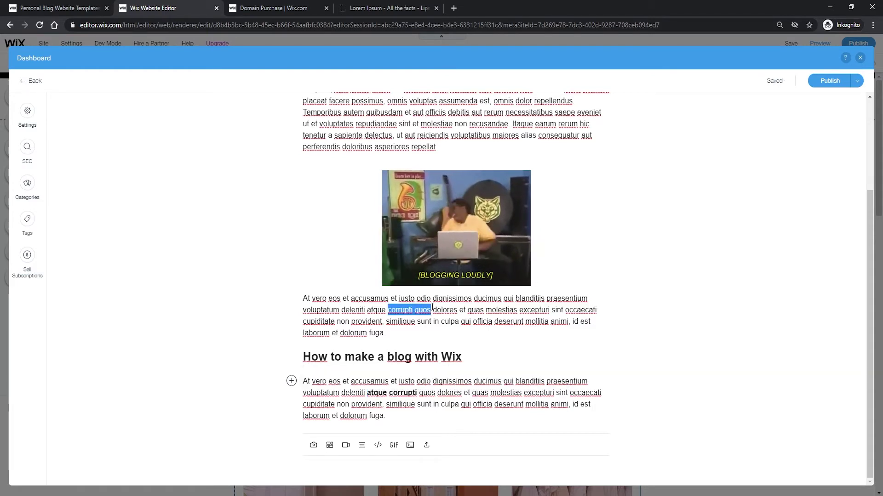
pyautogui.click(416, 293)
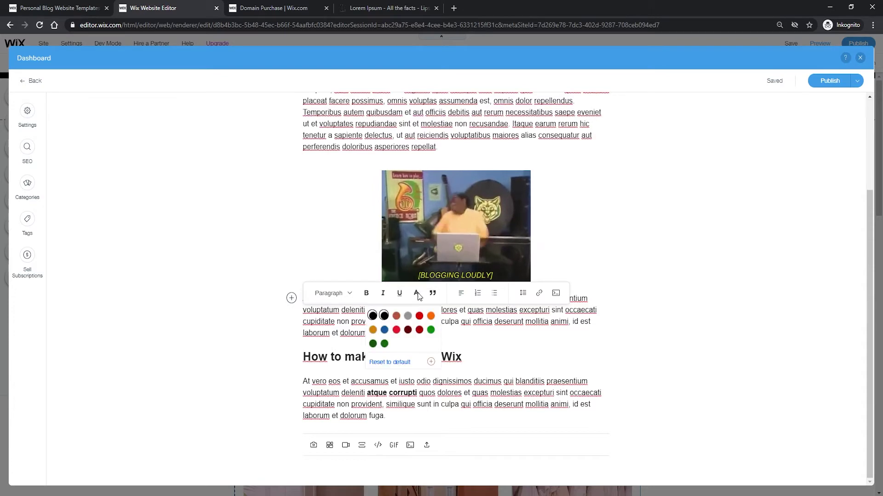
pyautogui.click(419, 316)
pyautogui.click(419, 316)
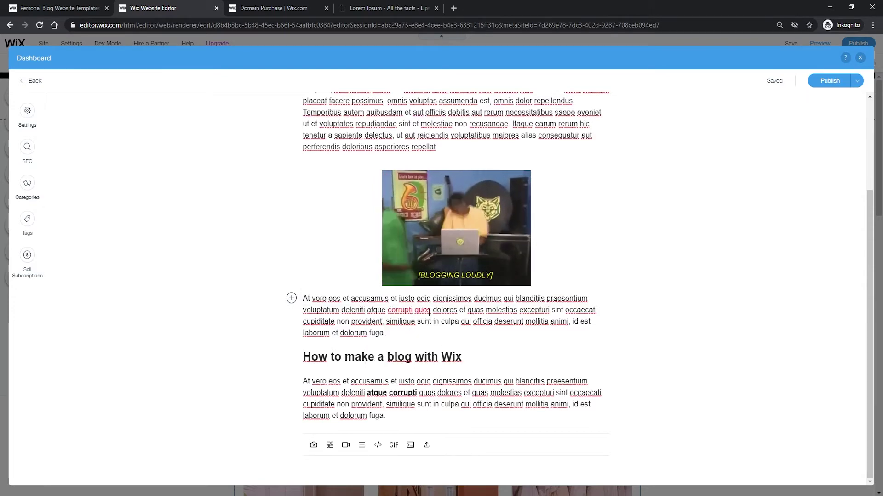
pyautogui.scroll(3, 419, 316)
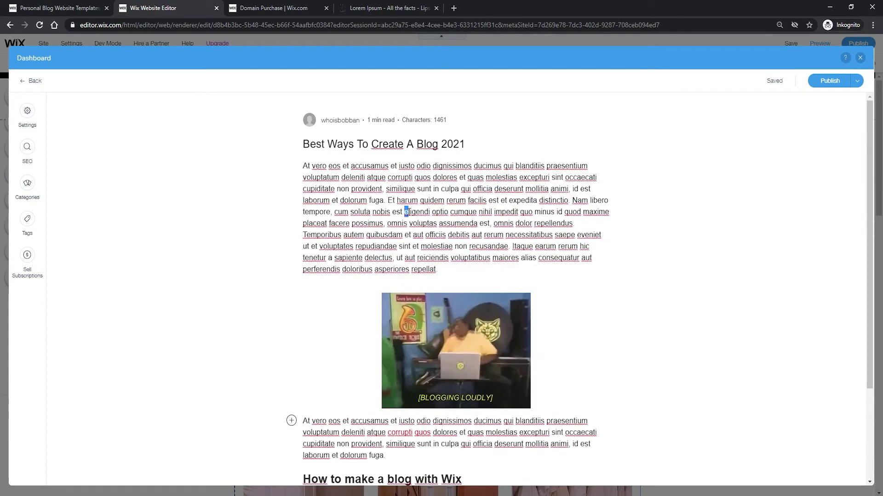
pyautogui.moveTo(403, 213); pyautogui.dragTo(476, 213)
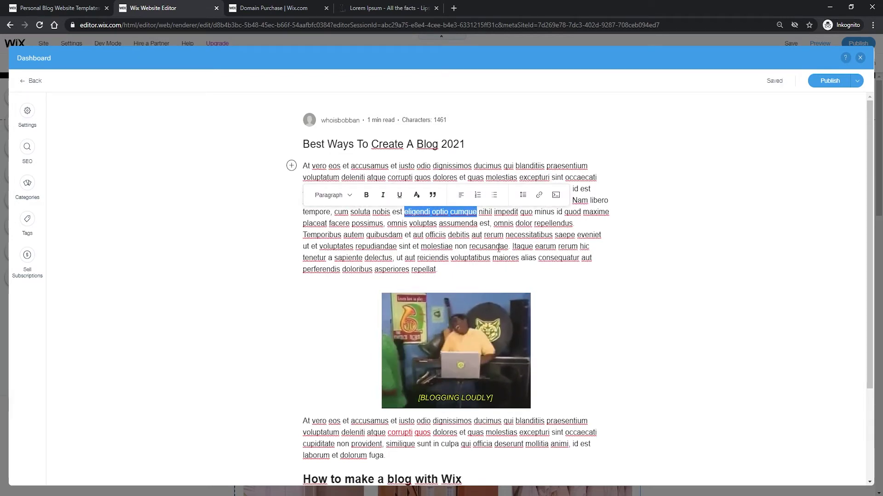
pyautogui.scroll(-3, 428, 381)
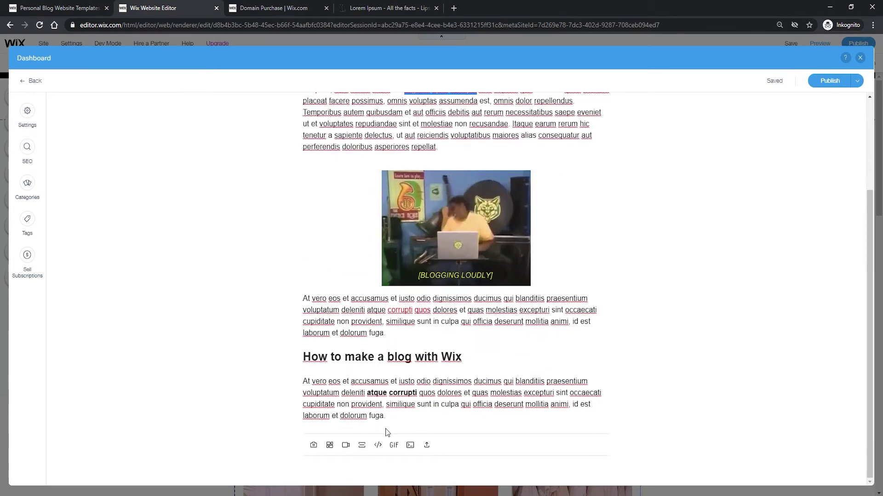
# Step: Add a bulleted list with the items "Test 1", "Test 2" and "Test 3" below the last paragraph
pyautogui.click(386, 416)
pyautogui.press('Return')
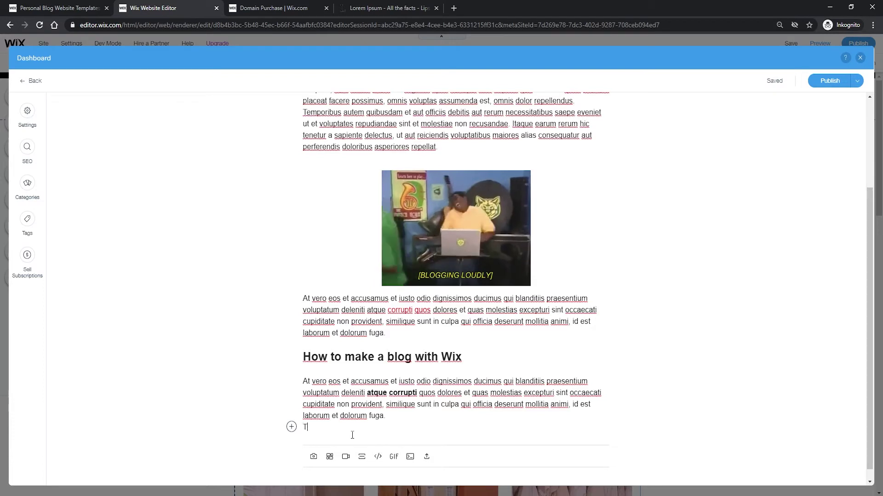
pyautogui.write('Test 1')
pyautogui.moveTo(323, 428); pyautogui.dragTo(302, 428)
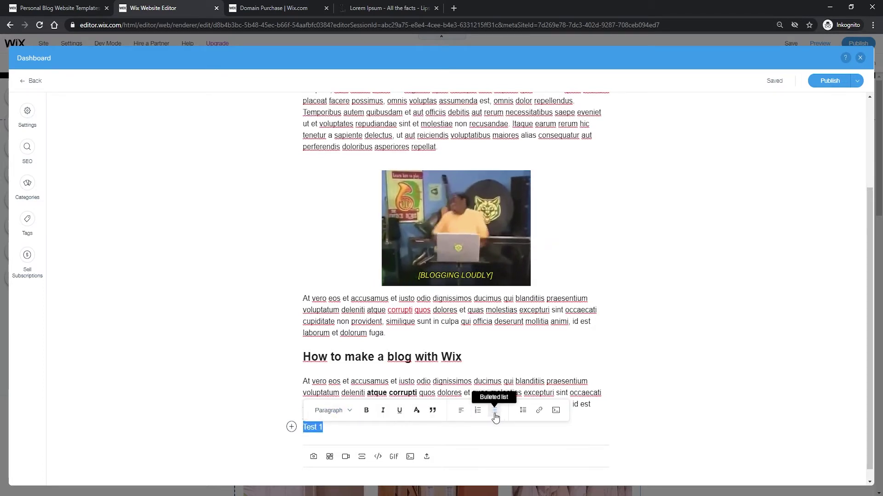
pyautogui.click(497, 417)
pyautogui.click(359, 439)
pyautogui.press('Return')
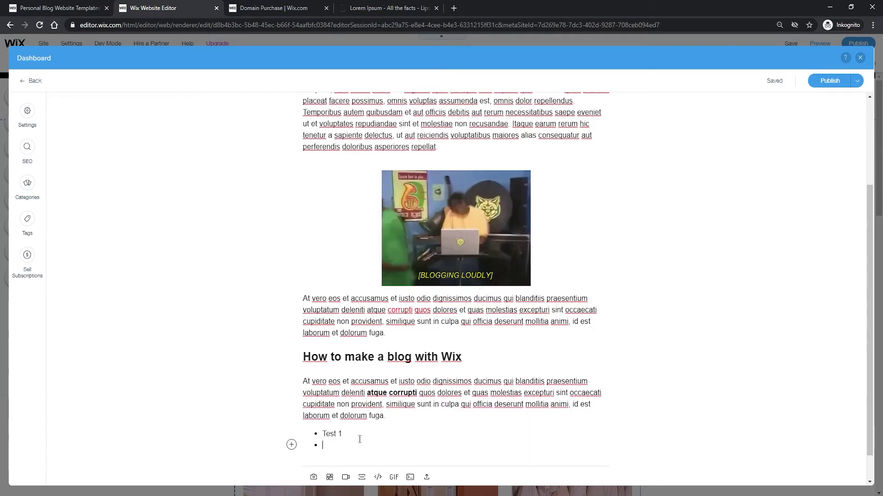
pyautogui.write('Test 2')
pyautogui.press('Return')
pyautogui.write('Test 3')
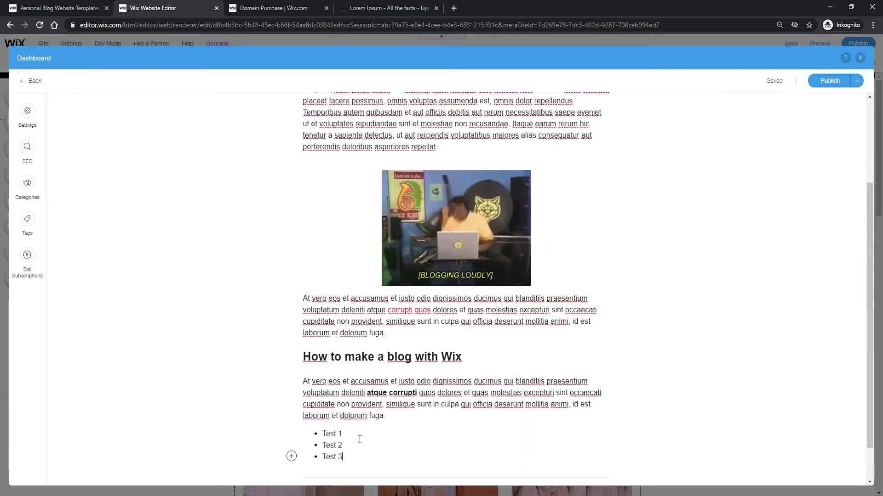
pyautogui.scroll(-1, 410, 365)
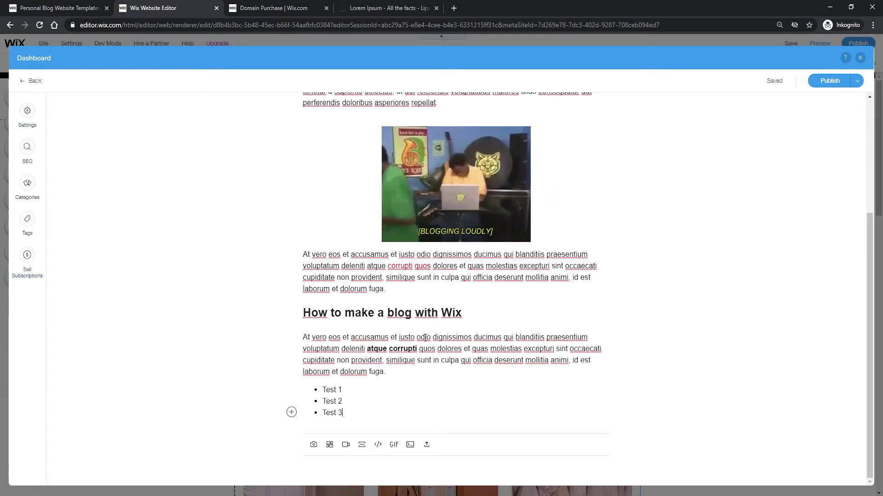
# Step: Set the post's cover image to the Media from Wix photo of a man relaxing outdoors with a laptop, searching for "blog"
pyautogui.scroll(1, 409, 372)
pyautogui.scroll(3, 402, 384)
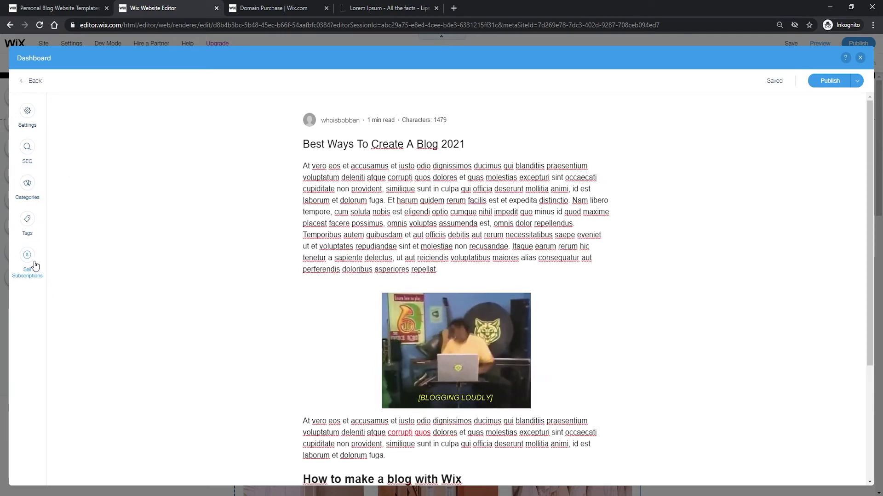
pyautogui.click(31, 114)
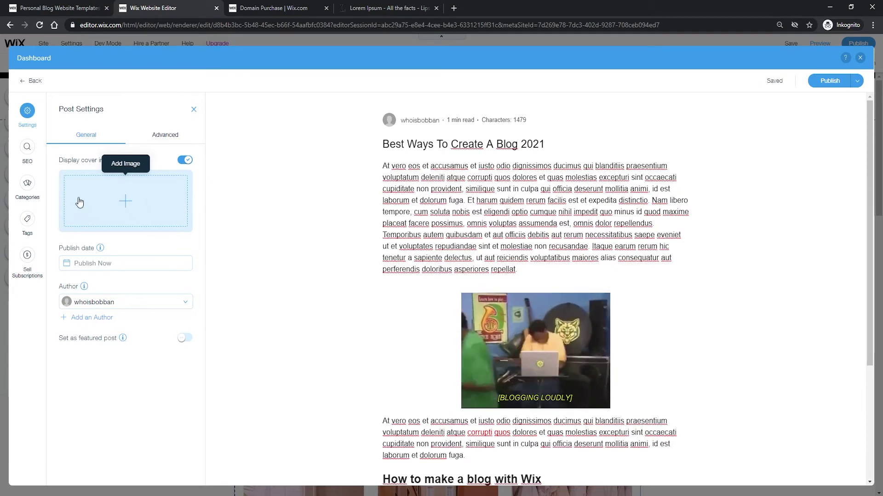
pyautogui.click(119, 210)
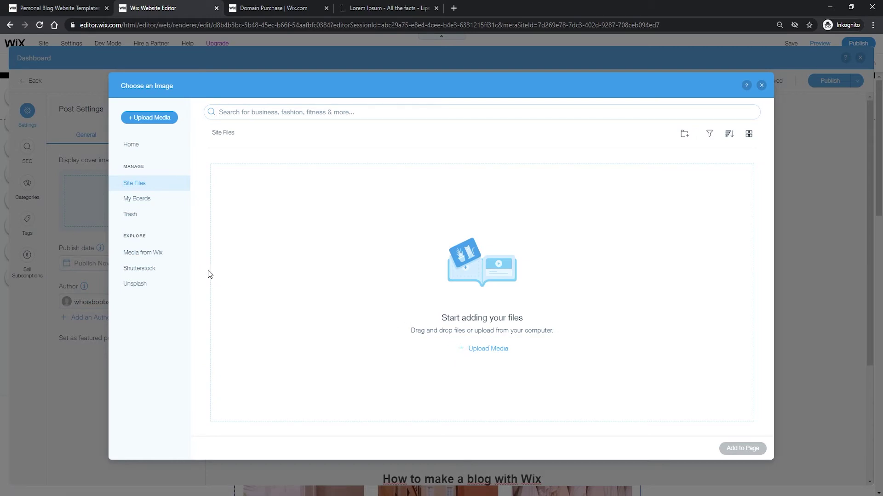
pyautogui.click(152, 258)
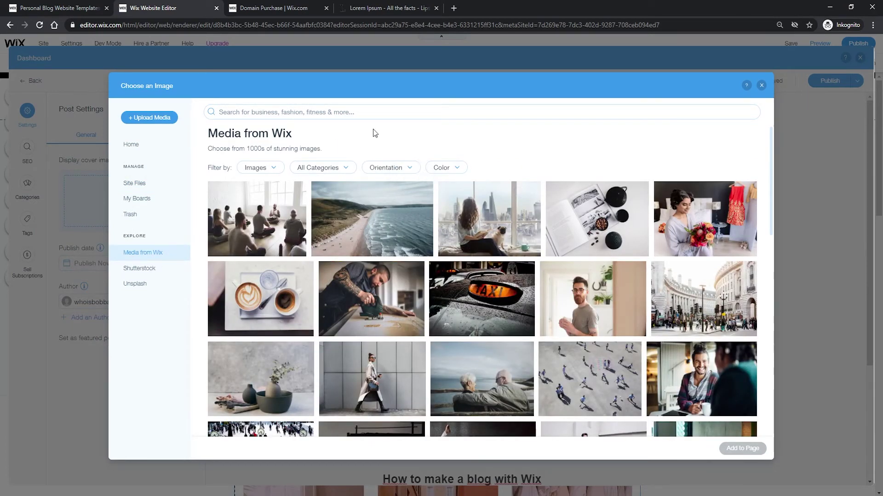
pyautogui.click(334, 115)
pyautogui.write('blog')
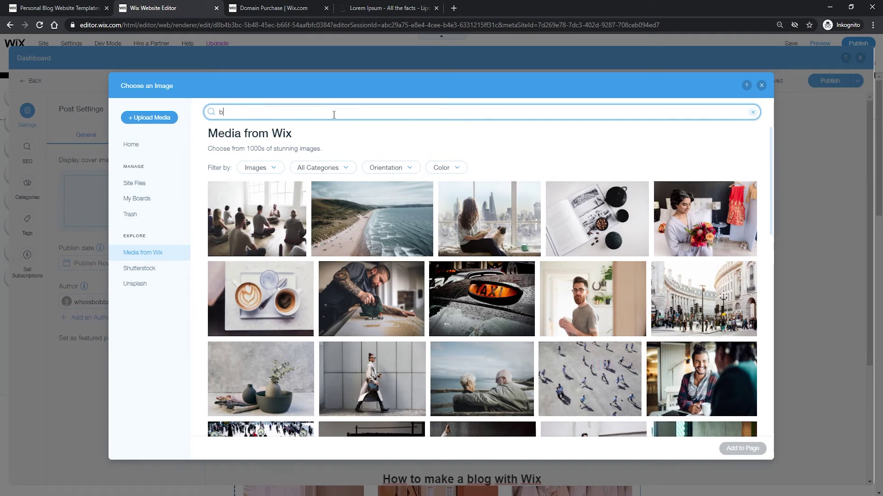
pyautogui.press('Return')
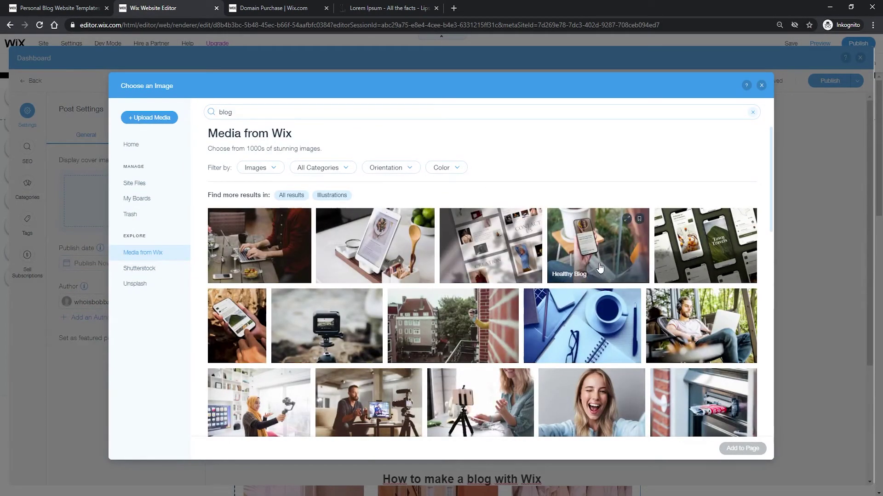
pyautogui.click(698, 334)
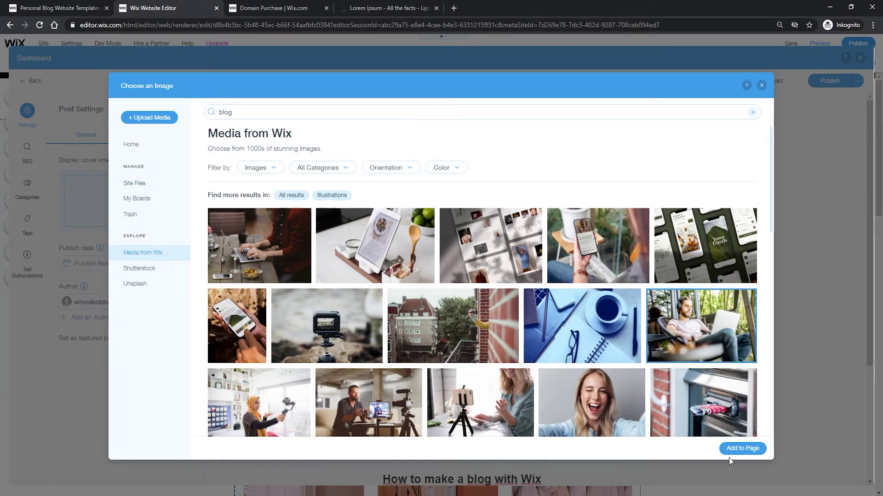
pyautogui.click(752, 452)
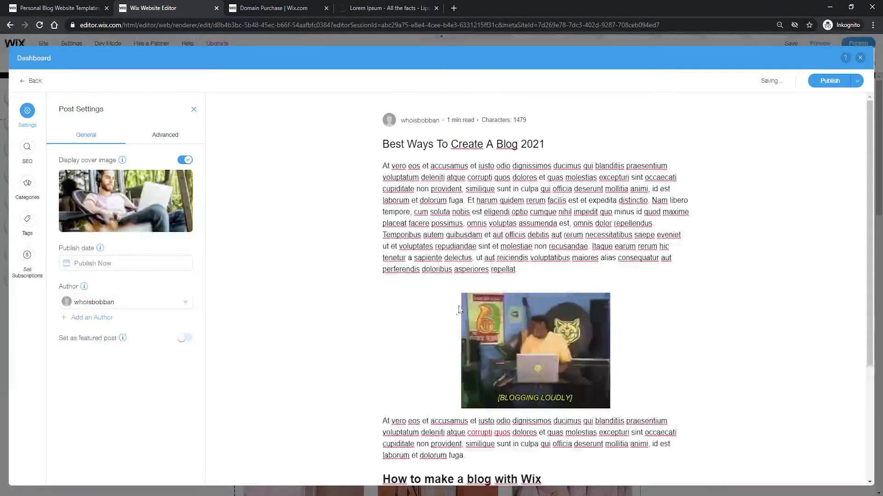
# Step: View the publish date calendar in the post settings and close it without choosing a date
pyautogui.moveTo(166, 203)
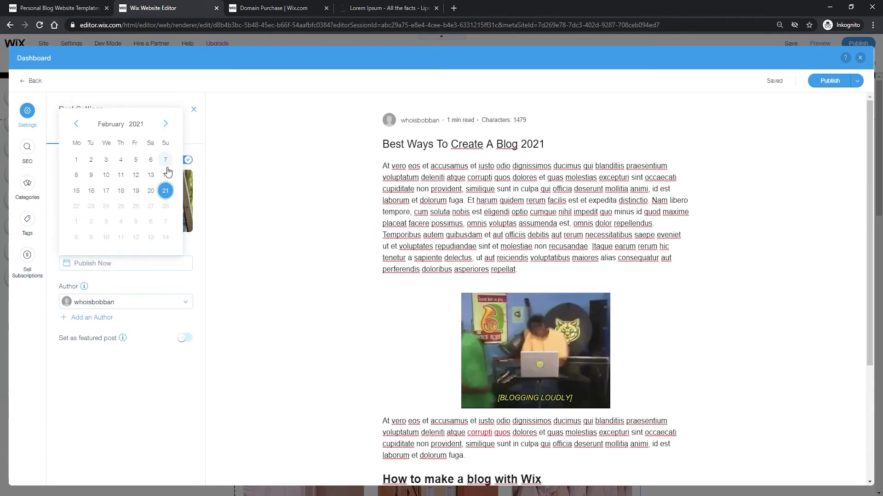
pyautogui.click(191, 243)
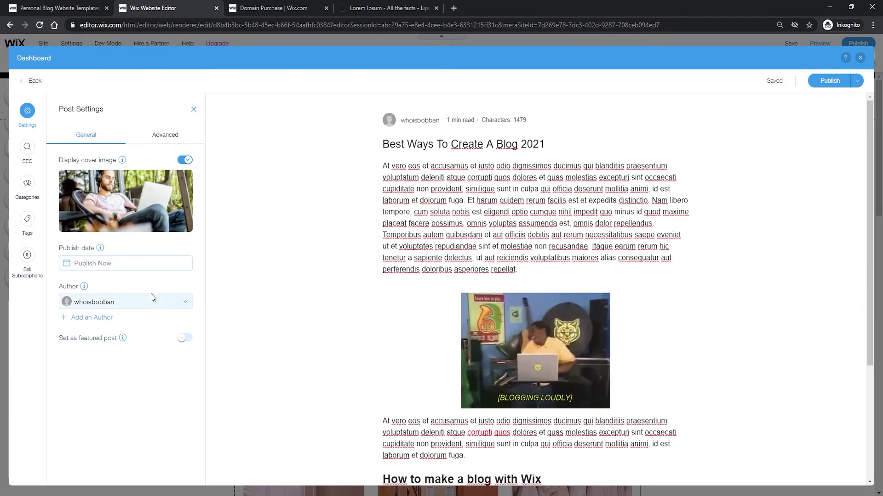
# Step: Add a new post author with the author's full name and the "Pensive Coffee Time" photo from Media from Wix
pyautogui.click(103, 322)
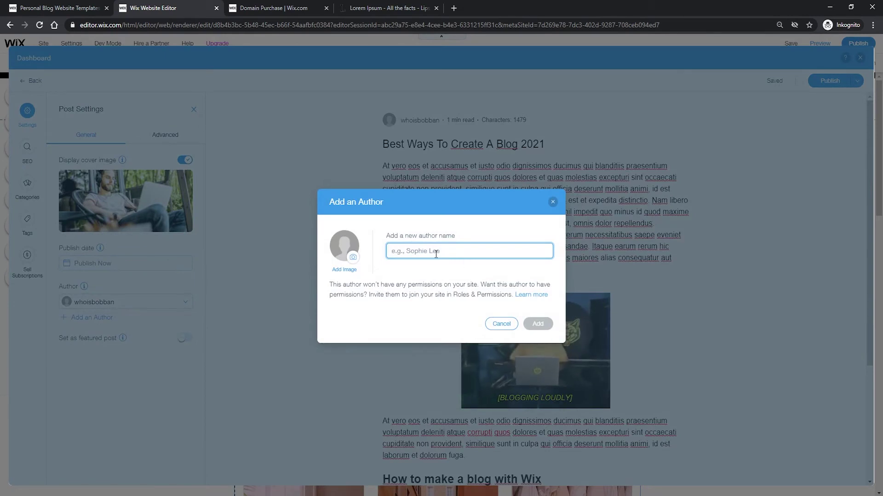
pyautogui.write('Gustav Er')
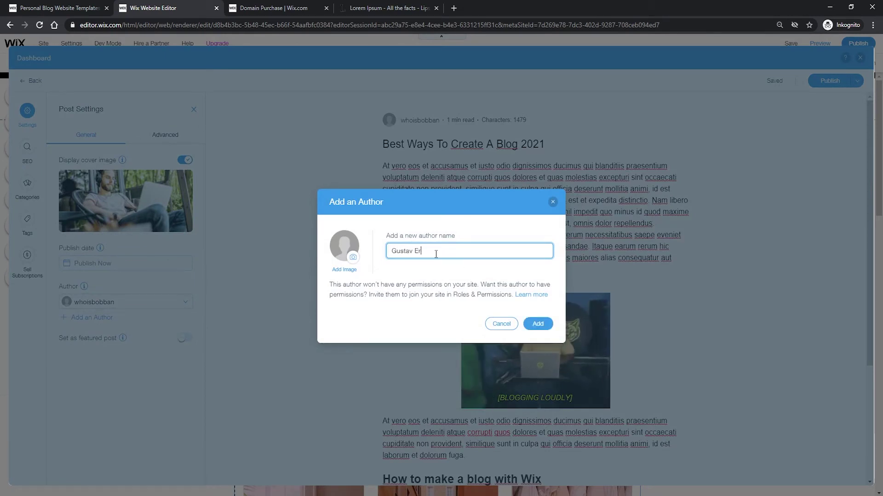
pyautogui.write('iksson')
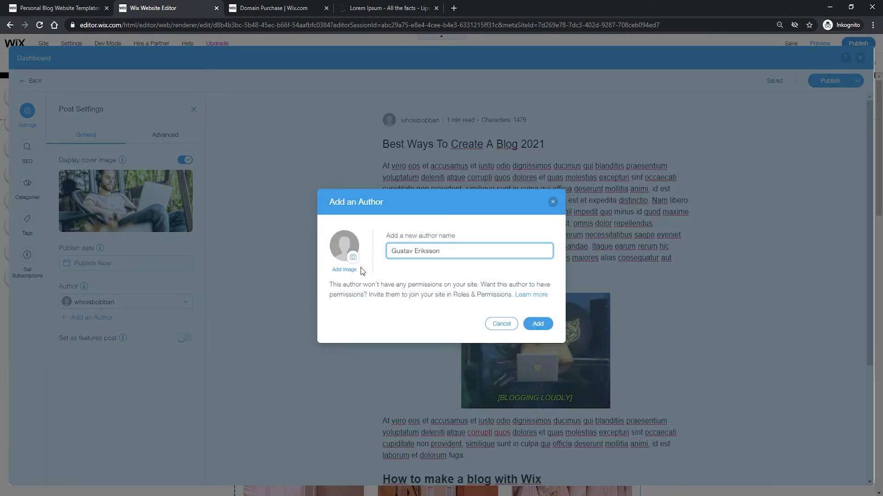
pyautogui.click(346, 270)
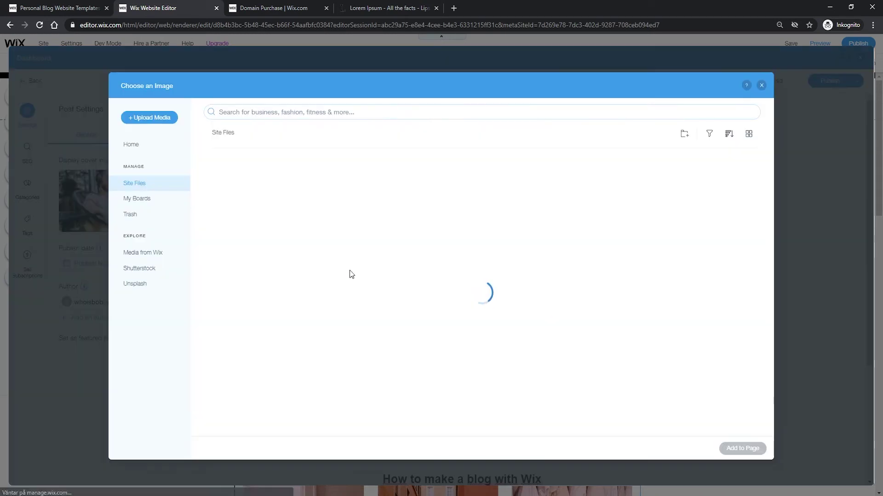
pyautogui.click(180, 256)
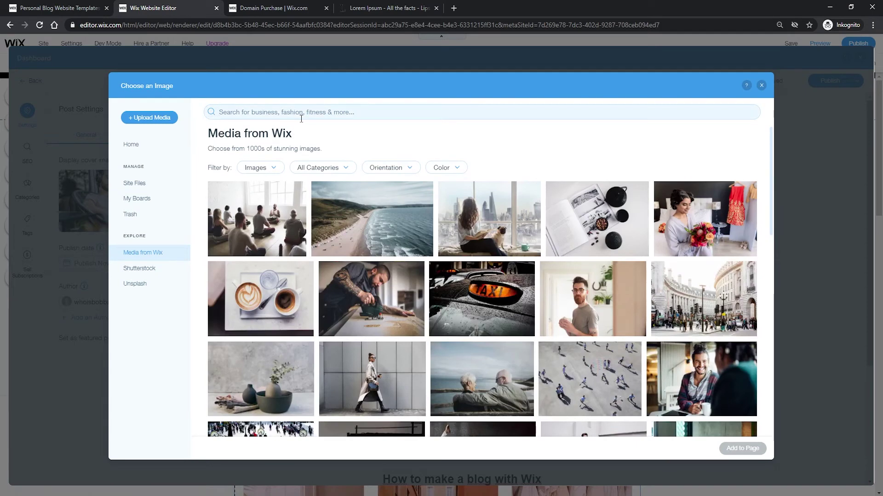
pyautogui.click(613, 324)
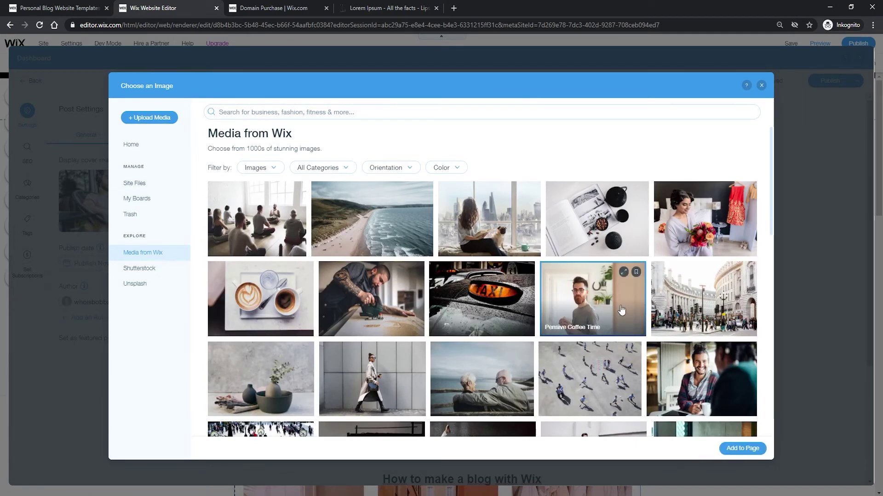
pyautogui.click(741, 449)
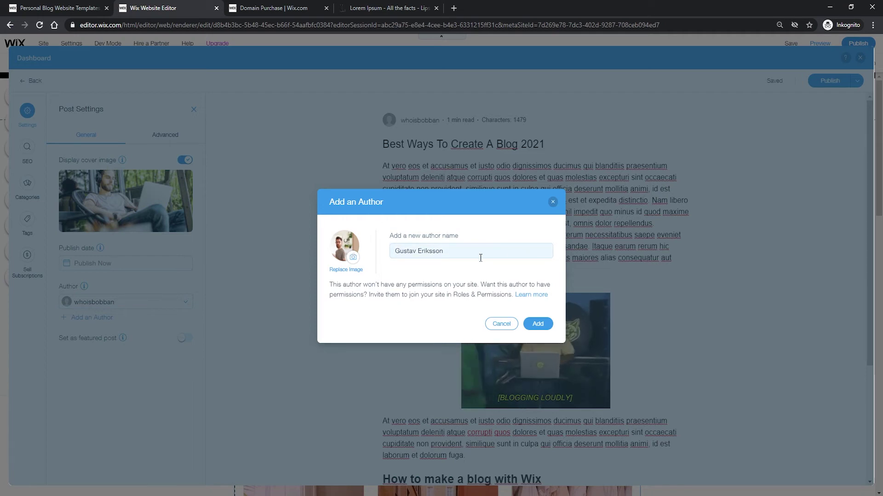
pyautogui.click(536, 327)
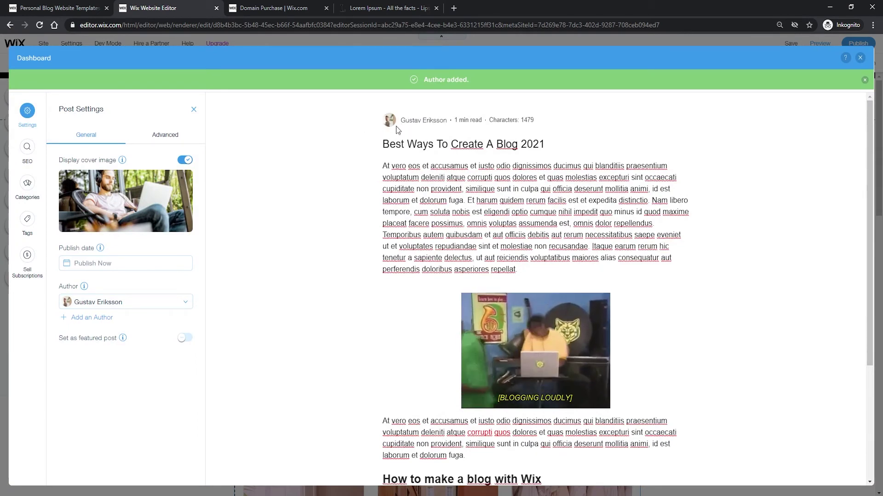
# Step: Examine the post's advanced settings for excerpt, related posts and commenting, as well as its SEO settings
pyautogui.click(147, 140)
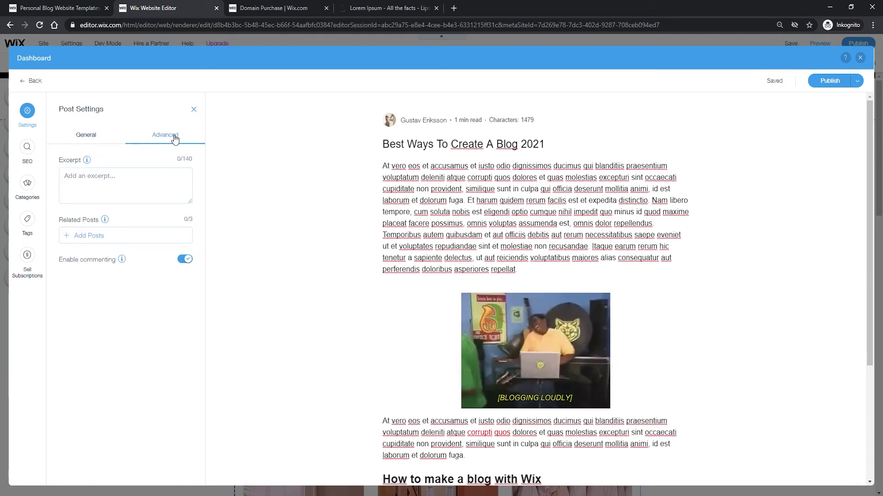
pyautogui.click(136, 171)
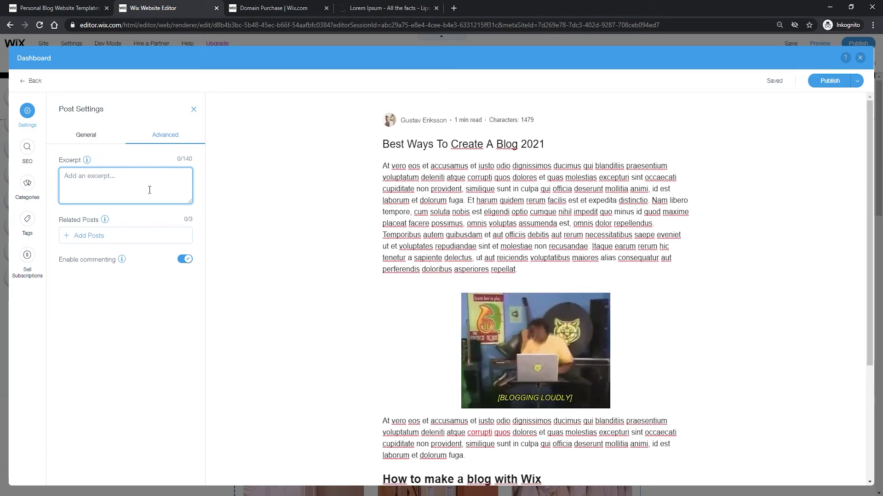
pyautogui.moveTo(108, 224)
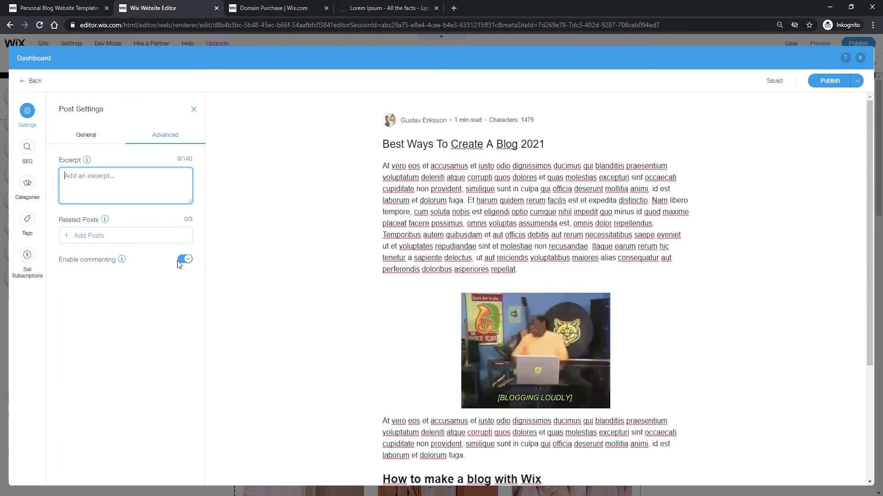
pyautogui.click(29, 149)
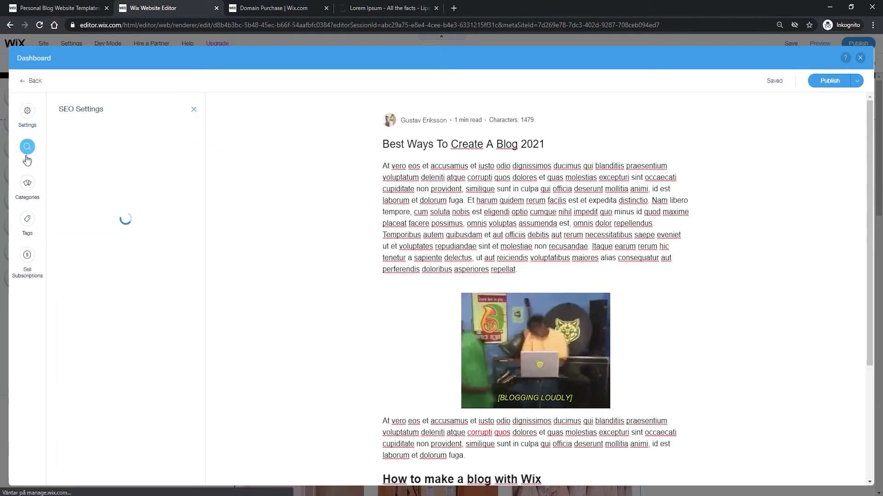
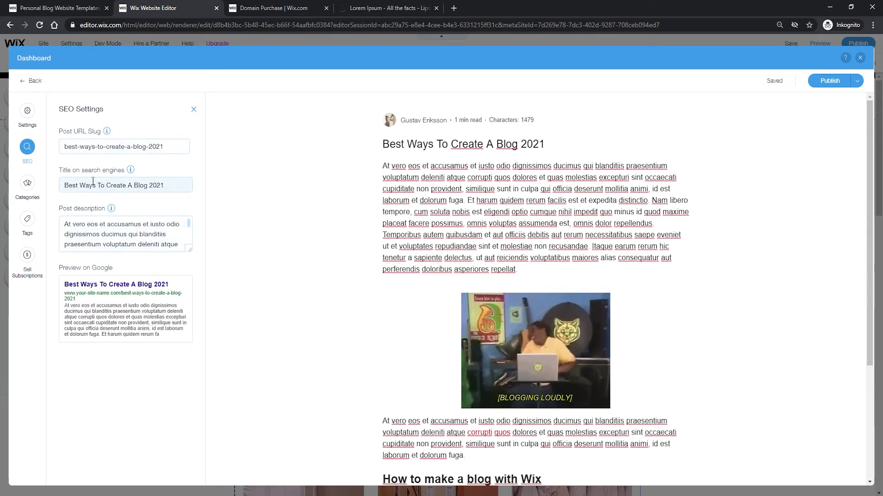
pyautogui.moveTo(104, 209)
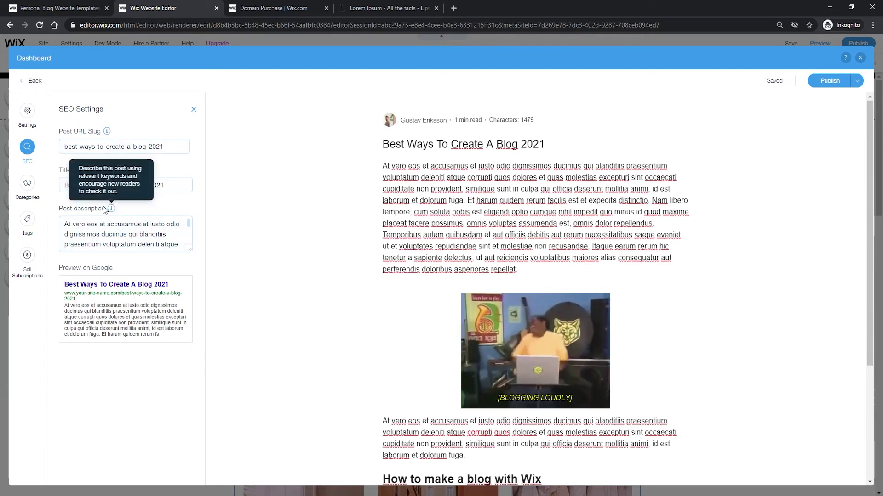
# Step: Create a category named "Website design" and assign it to the post
pyautogui.click(28, 186)
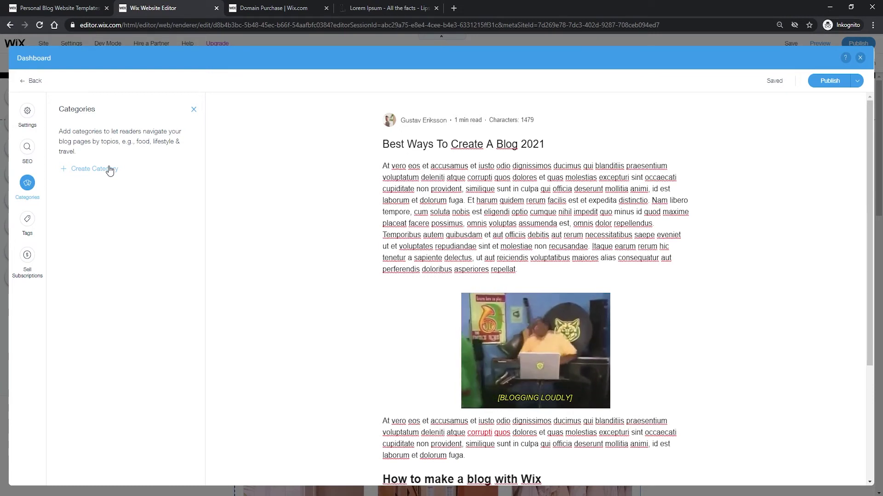
pyautogui.click(72, 177)
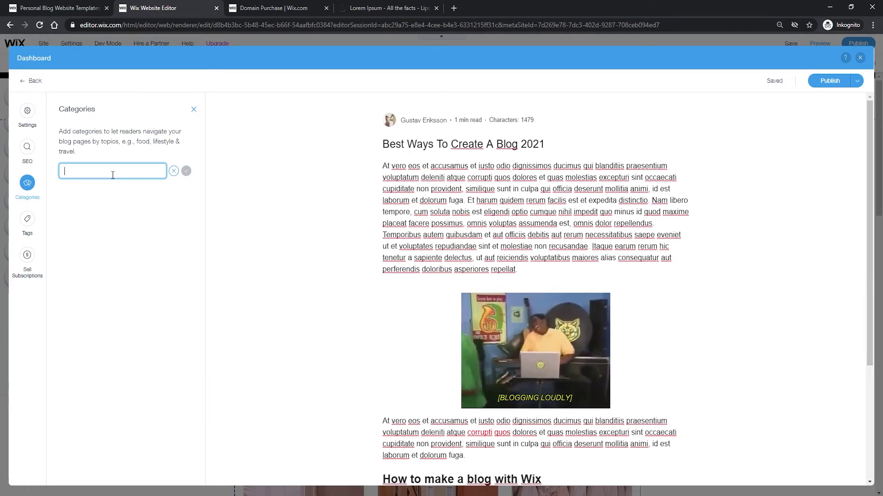
pyautogui.write('Website de')
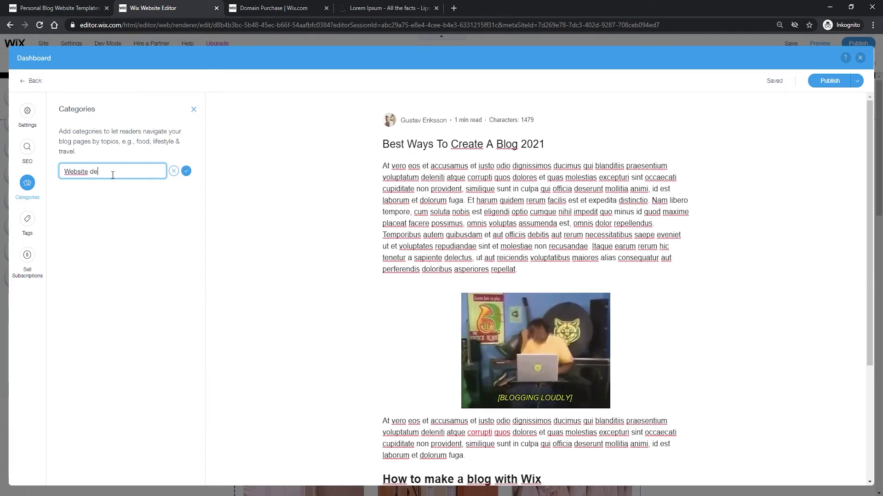
pyautogui.write('sign')
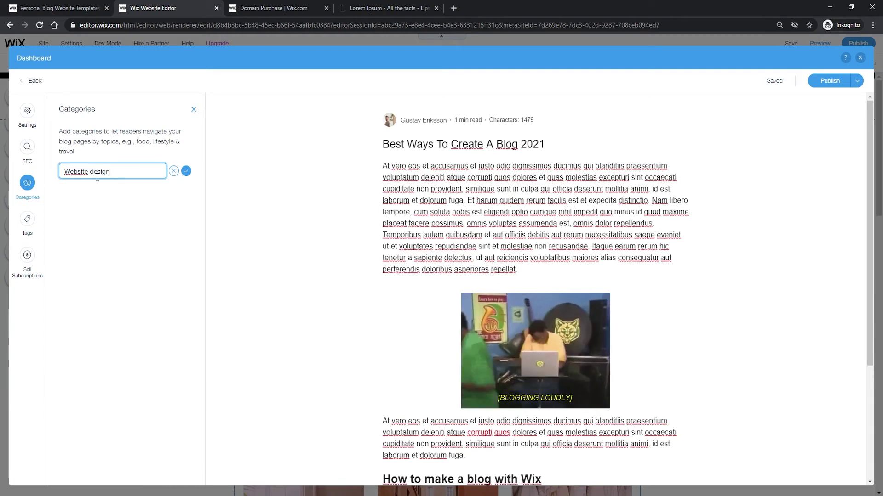
pyautogui.click(186, 171)
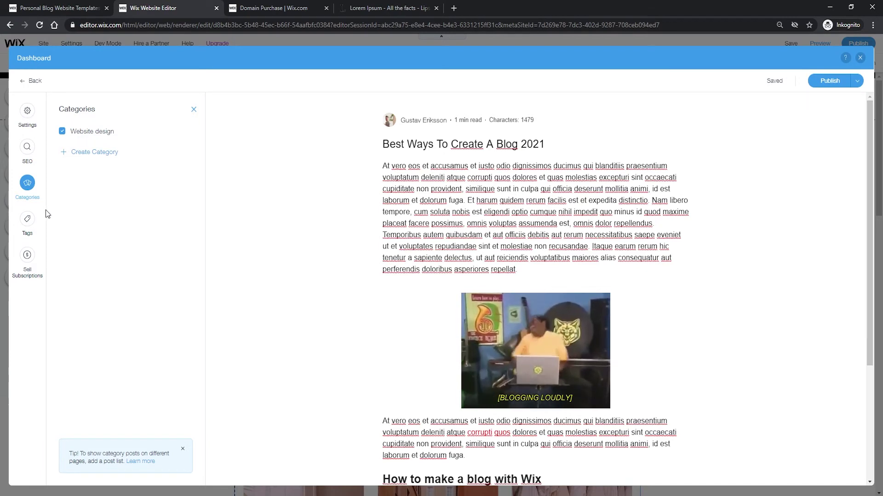
# Step: Add the tags "website", "blog", "create a blog" and "how to make a blog" to the post
pyautogui.click(27, 222)
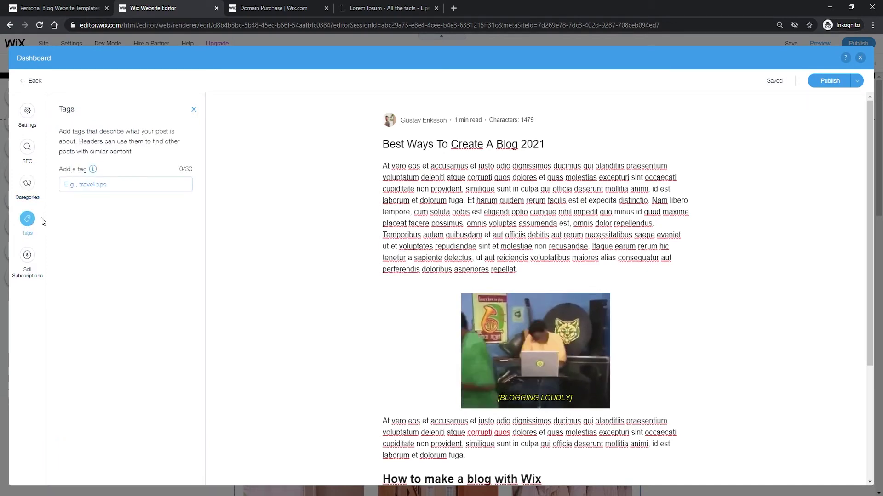
pyautogui.click(113, 184)
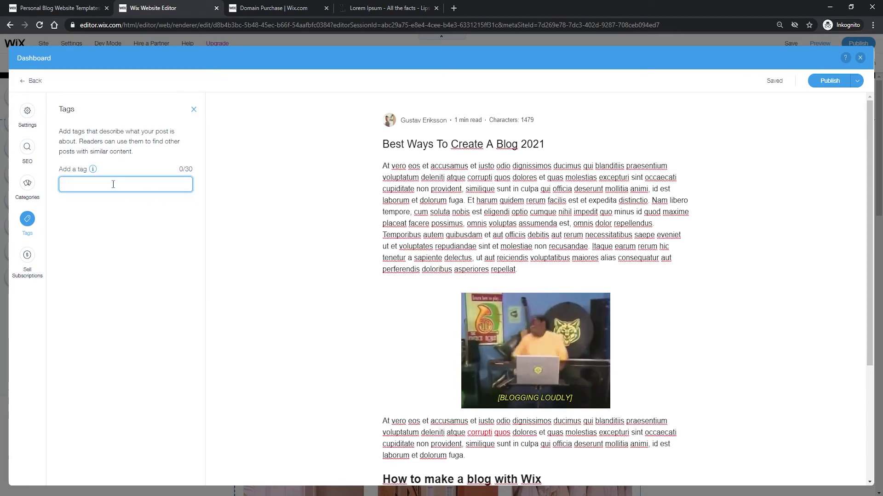
pyautogui.write('website')
pyautogui.press('Return')
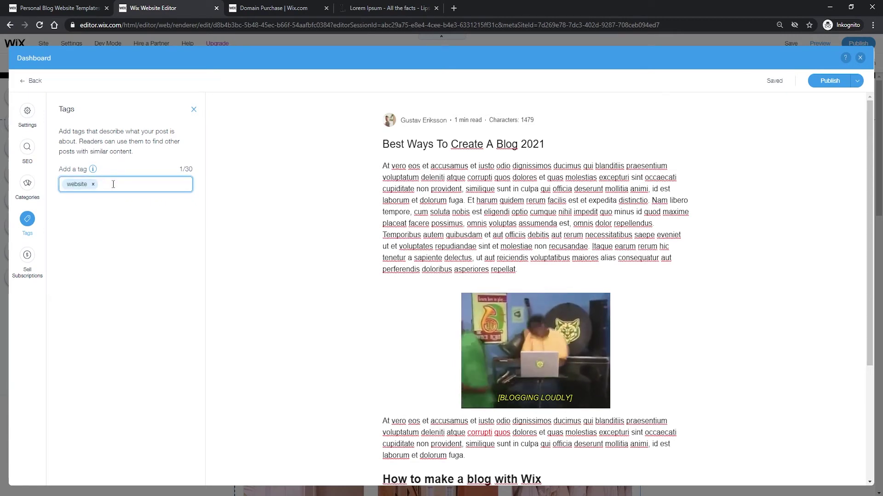
pyautogui.write('blog')
pyautogui.press('Return')
pyautogui.write('creat')
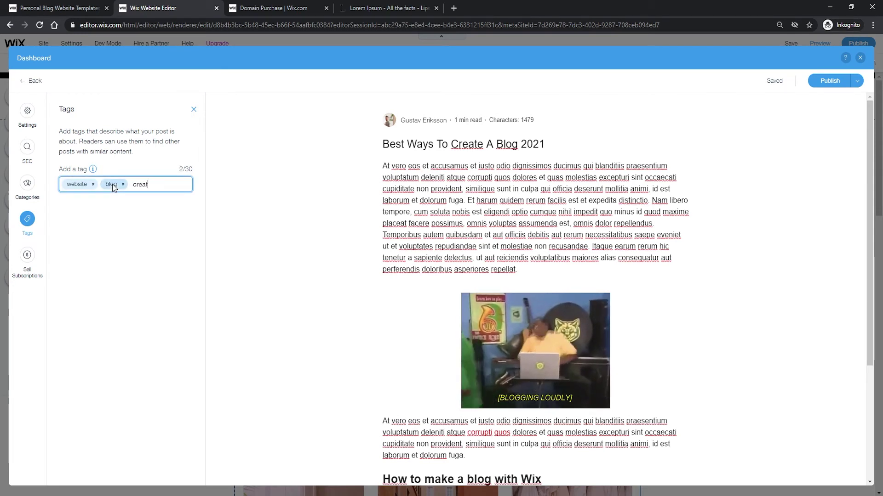
pyautogui.write('e a blog')
pyautogui.press('Return')
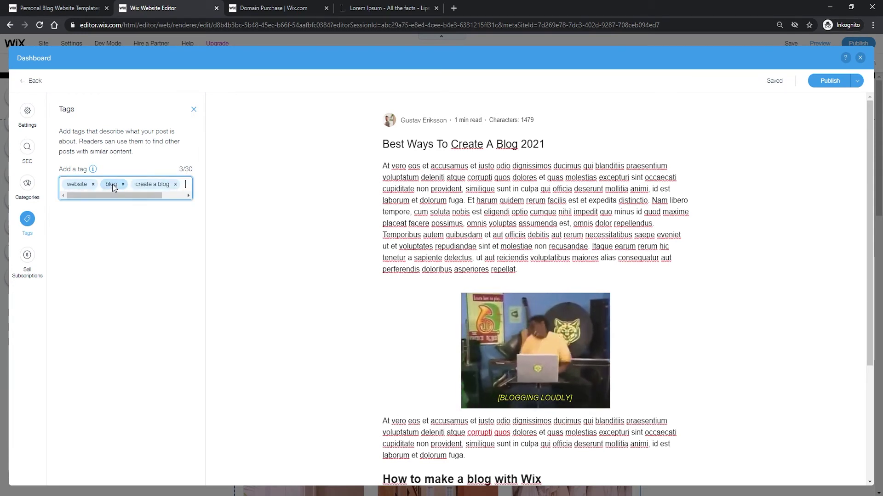
pyautogui.write('seo')
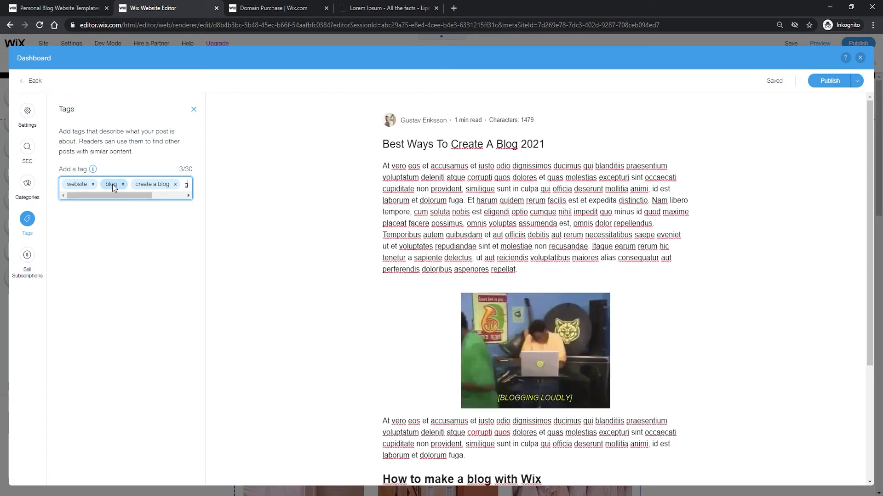
pyautogui.press('Return')
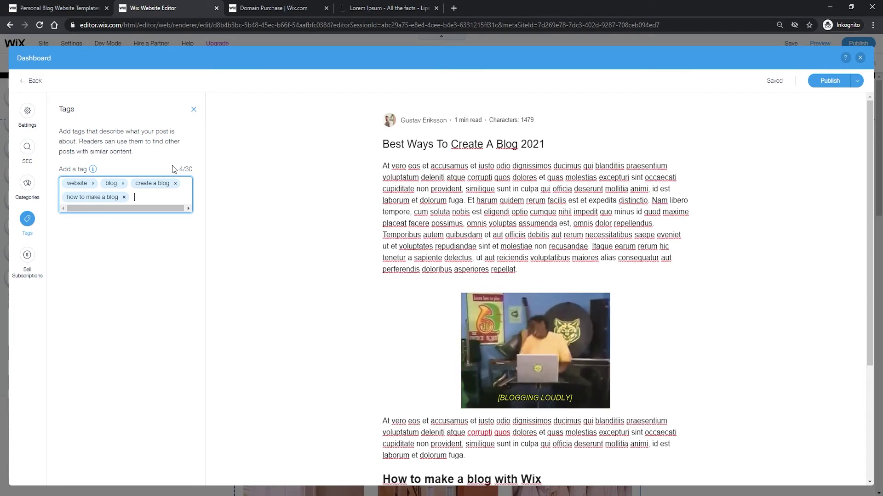
# Step: Check the subscription selling option and publish the "Best Ways To Create A Blog 2021" post
pyautogui.click(43, 261)
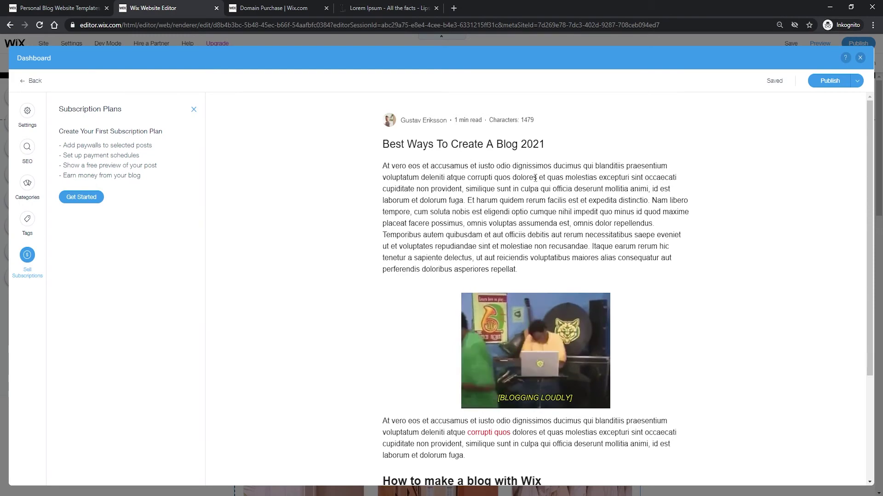
pyautogui.scroll(-3, 575, 202)
pyautogui.scroll(3, 572, 264)
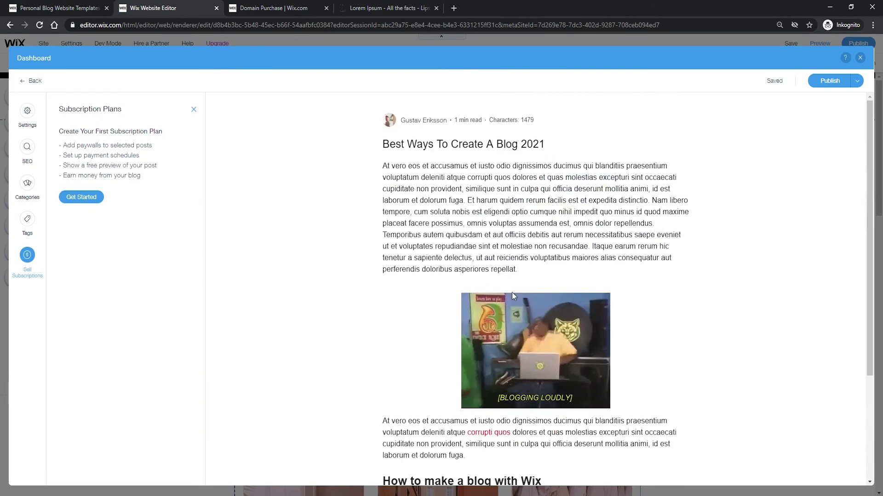
pyautogui.scroll(-3, 546, 280)
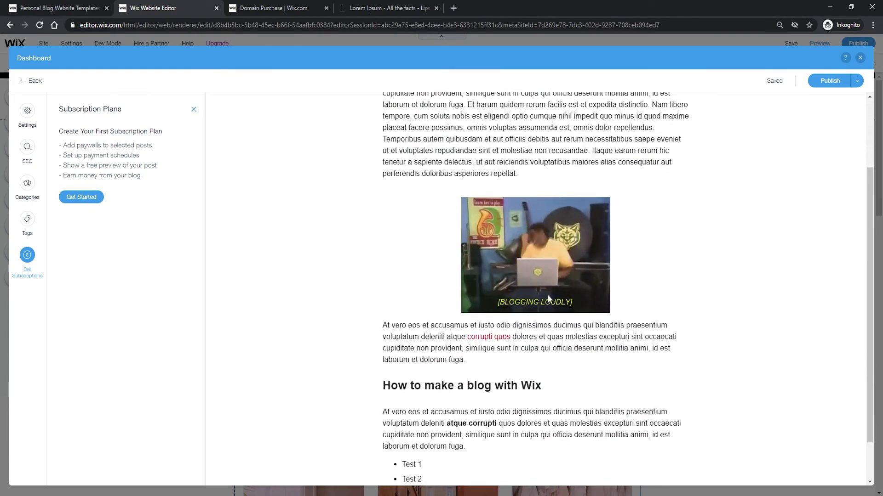
pyautogui.scroll(3, 548, 295)
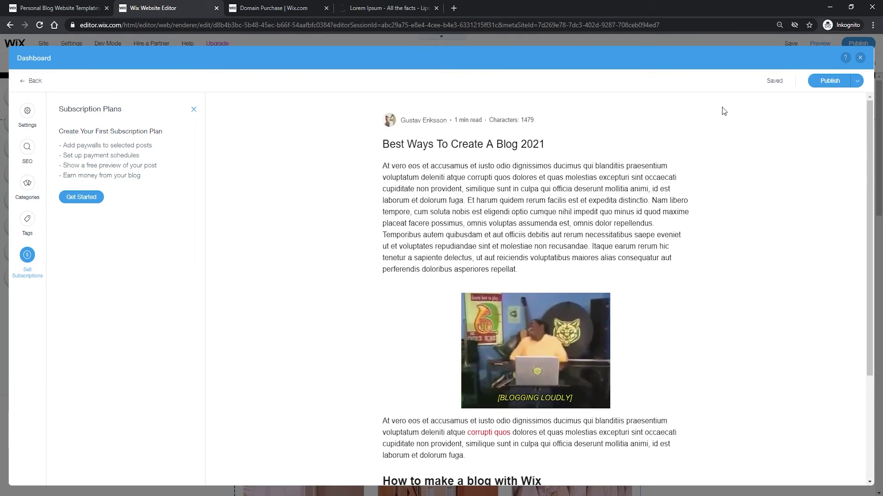
pyautogui.click(827, 86)
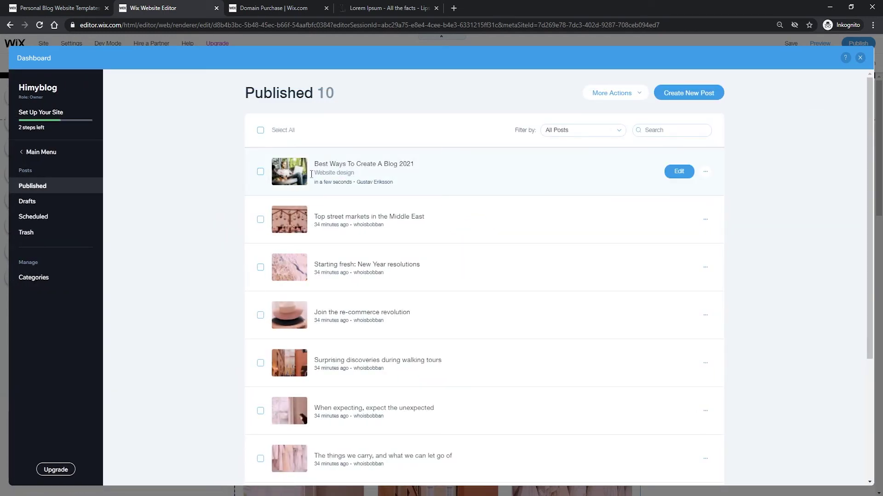
# Step: Select every template post in the published list except "Best Ways To Create A Blog 2021", and clear the selection
pyautogui.scroll(-4, 342, 254)
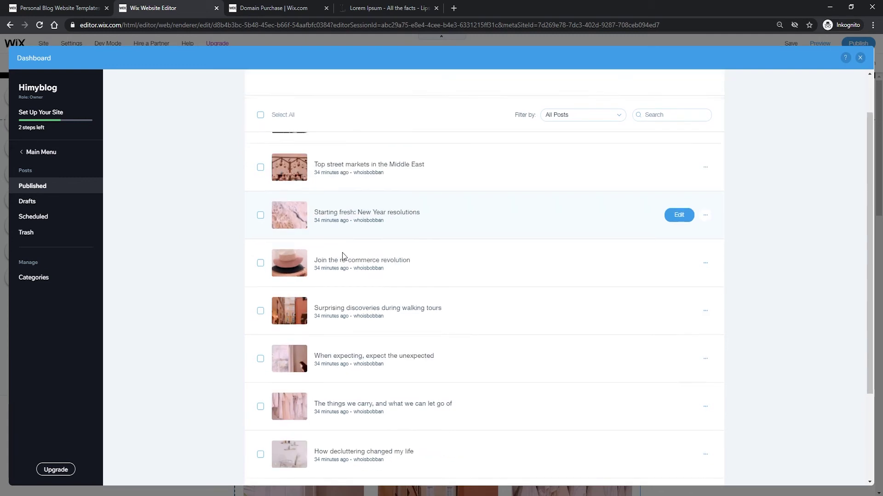
pyautogui.scroll(4, 320, 309)
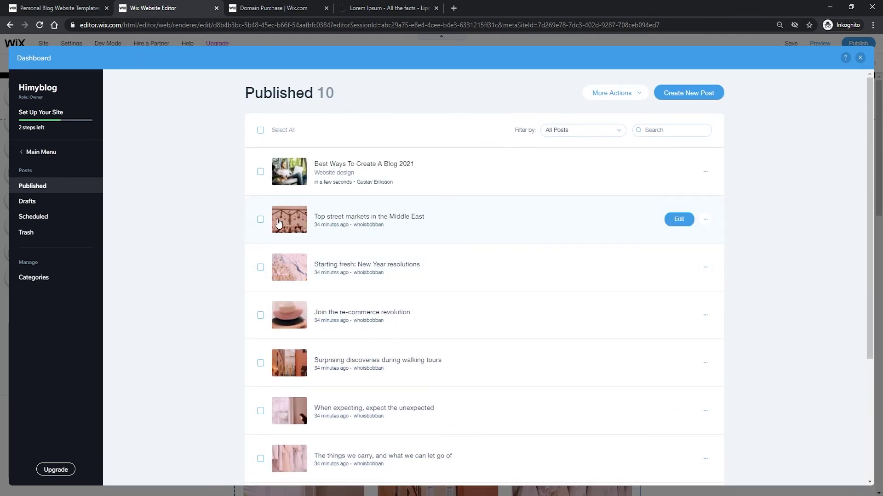
pyautogui.click(260, 220)
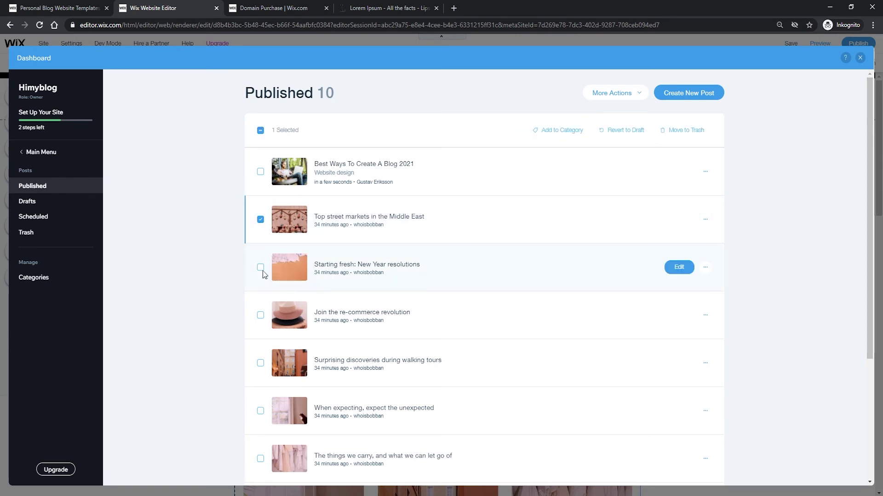
pyautogui.scroll(-3, 265, 361)
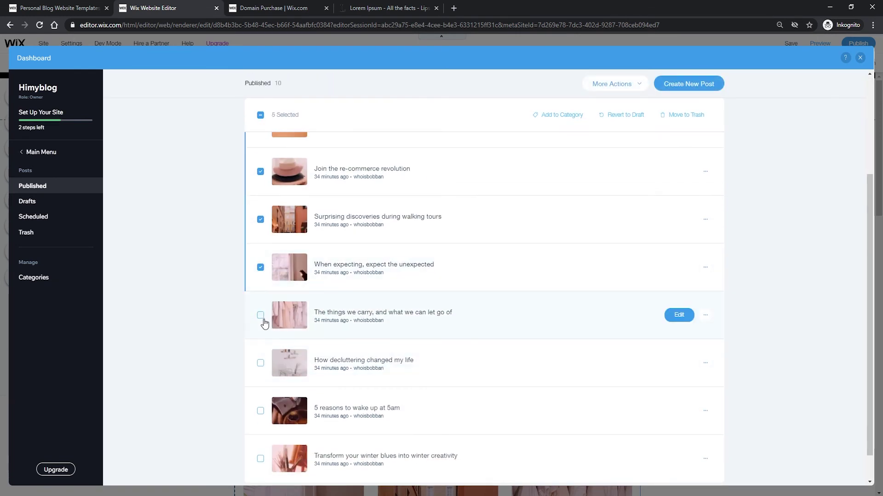
pyautogui.scroll(-1, 268, 412)
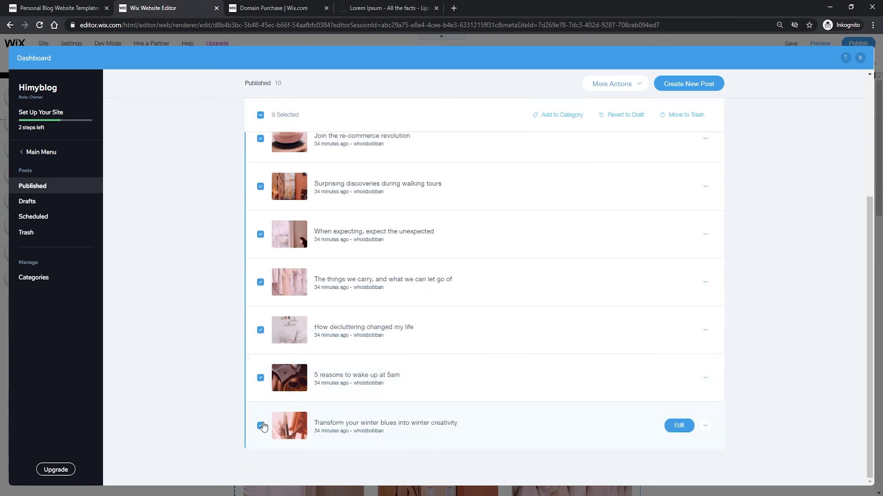
pyautogui.scroll(4, 298, 286)
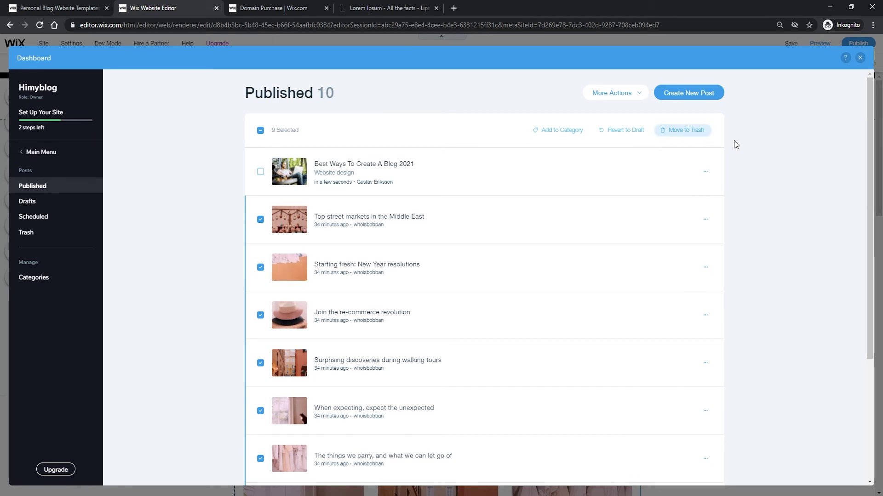
pyautogui.click(261, 130)
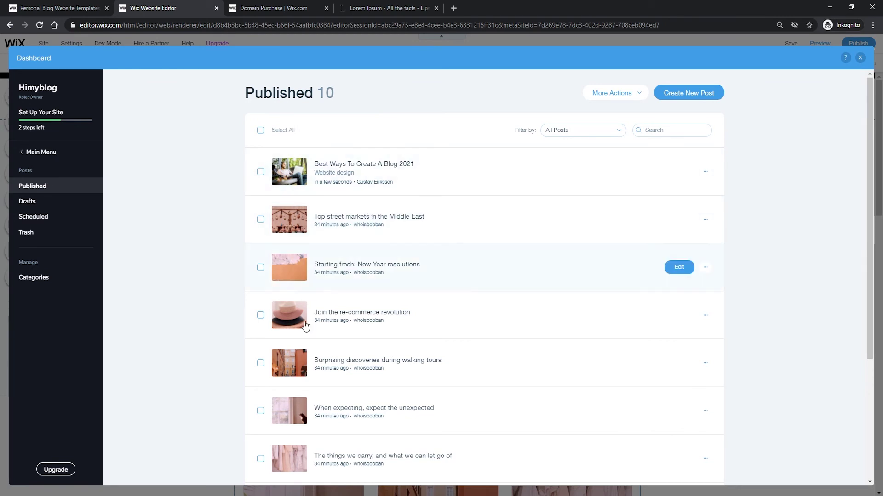
# Step: View the blog's published, draft, scheduled and trashed posts and its category overview
pyautogui.scroll(-3, 308, 240)
pyautogui.scroll(3, 302, 252)
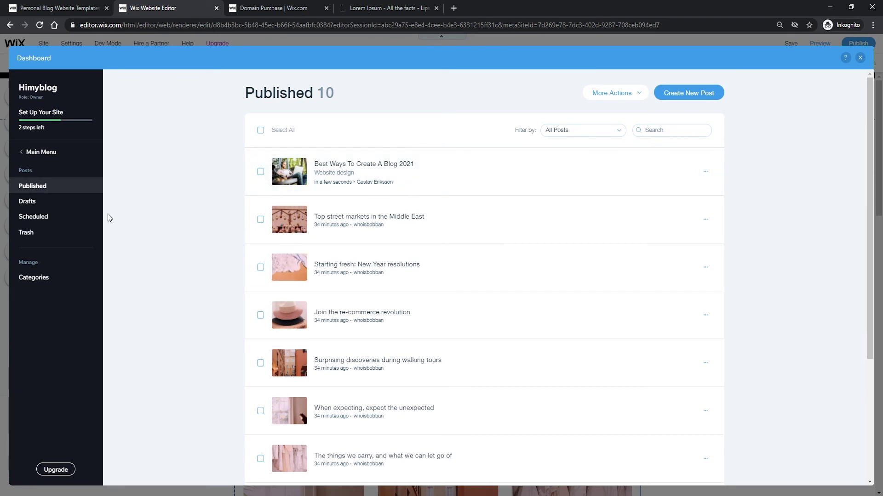
pyautogui.click(78, 204)
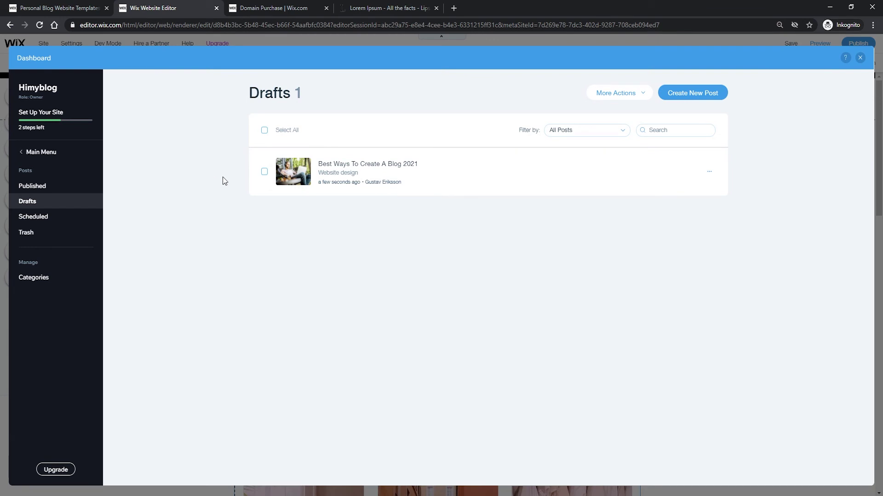
pyautogui.click(74, 223)
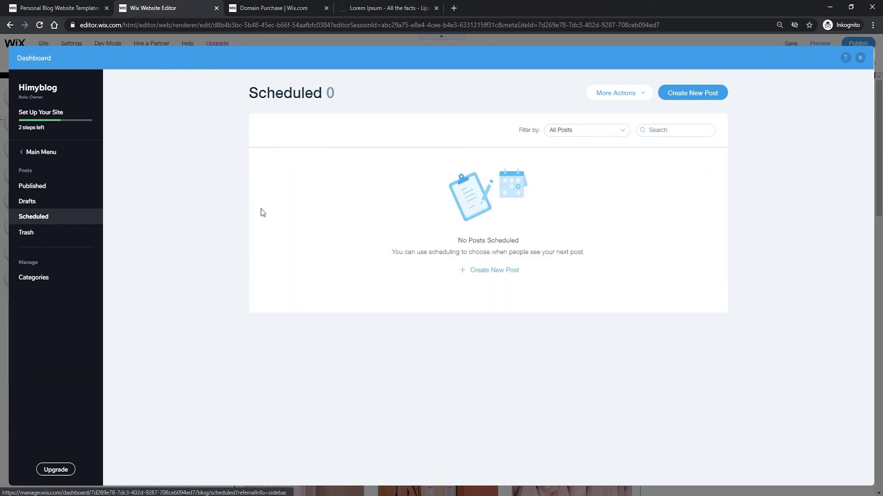
pyautogui.click(61, 239)
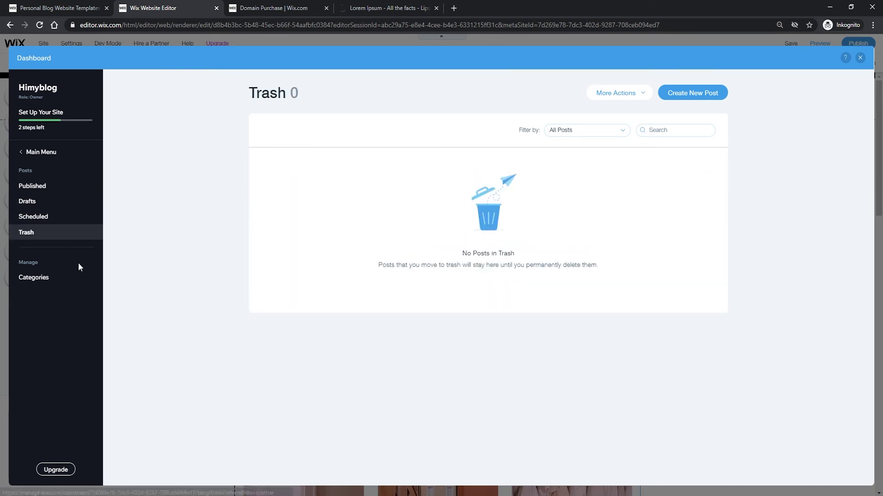
pyautogui.click(62, 280)
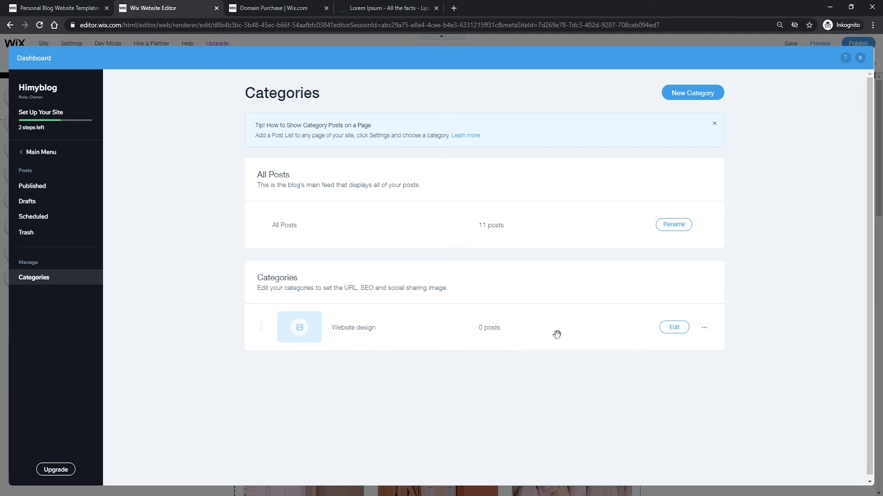
# Step: Open the "Website design" category for editing, save it and close the dashboard
pyautogui.click(674, 329)
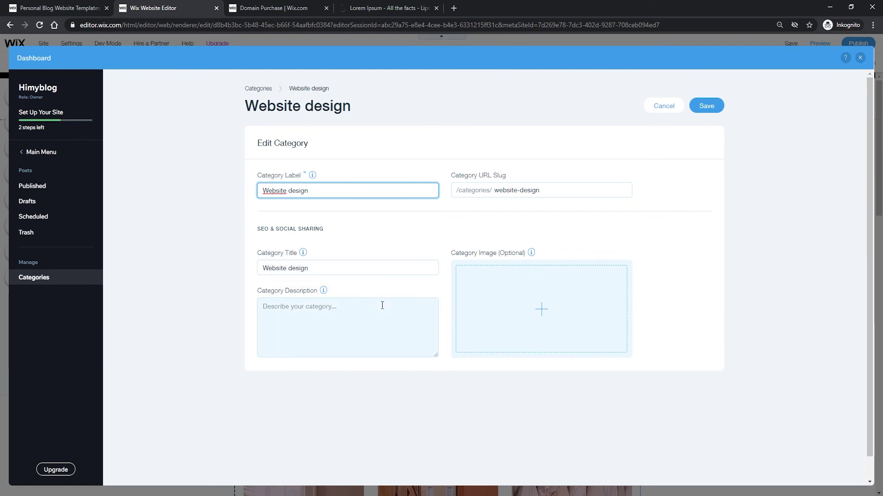
pyautogui.click(704, 118)
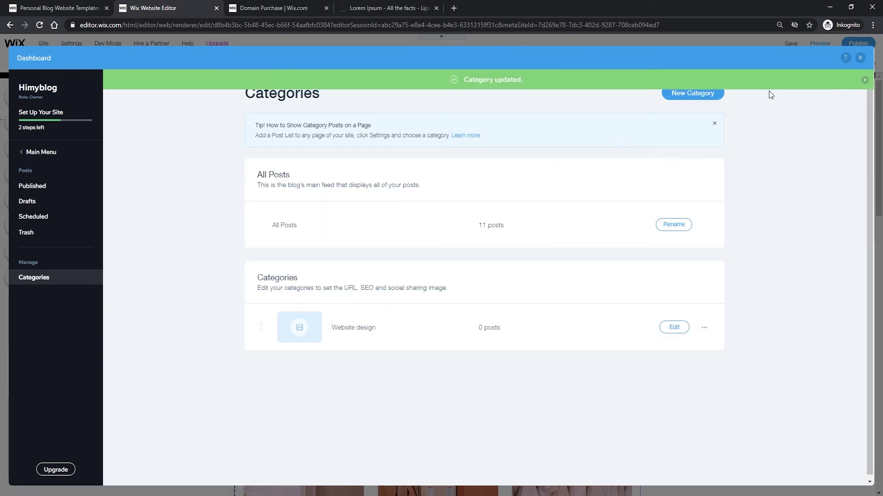
pyautogui.click(860, 58)
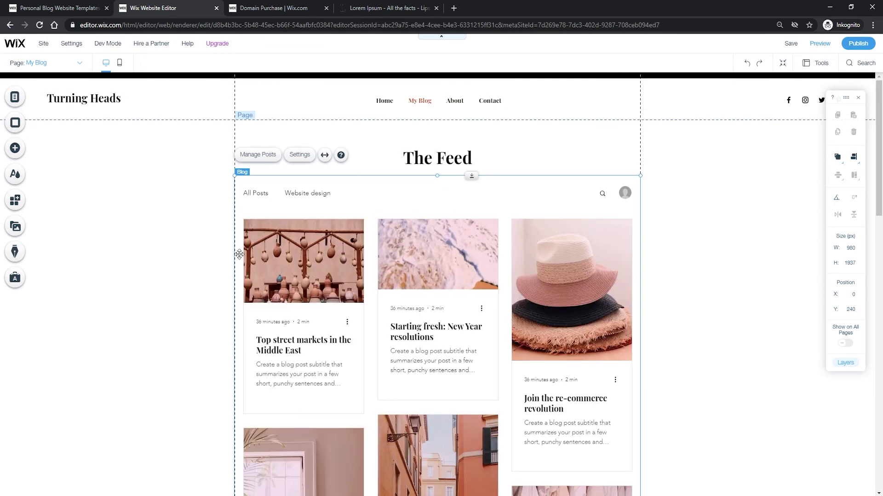
# Step: Switch from the My Blog page to the Home page and look over its content
pyautogui.scroll(-2, 366, 232)
pyautogui.scroll(2, 366, 232)
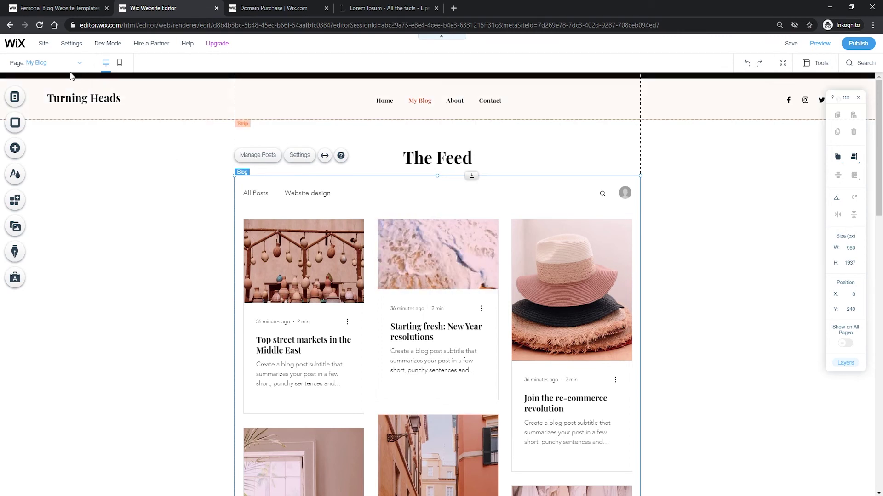
pyautogui.click(59, 63)
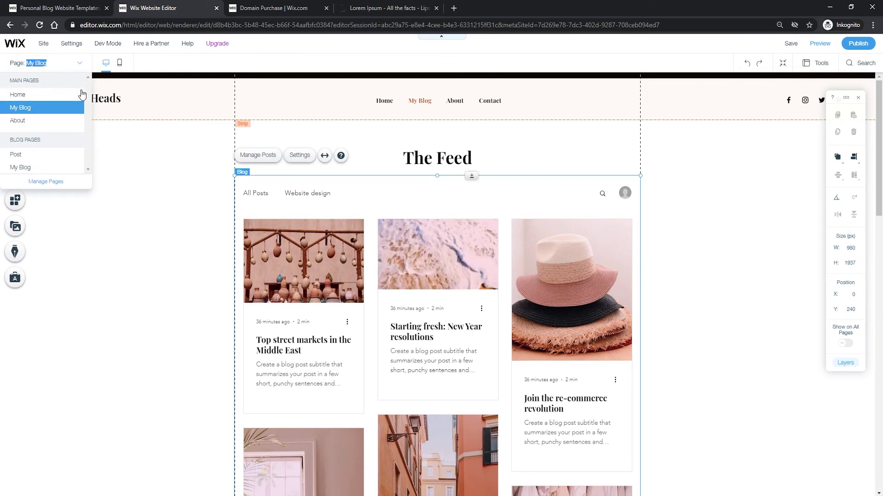
pyautogui.click(31, 93)
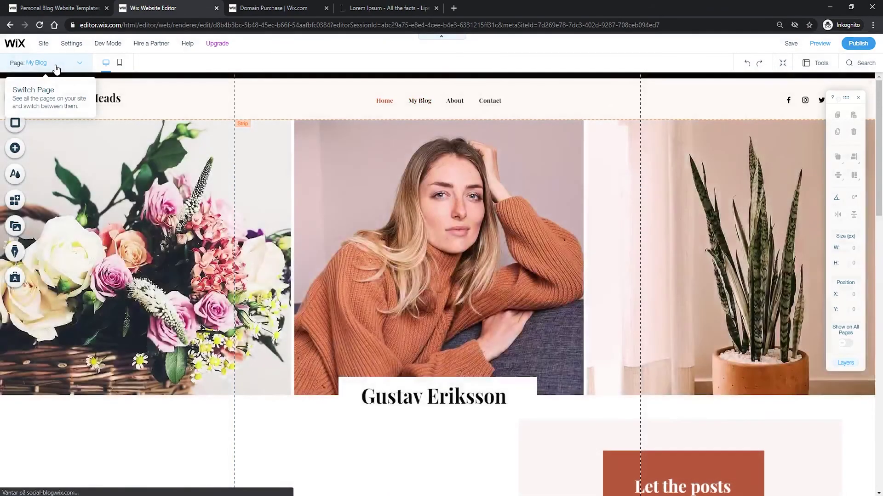
pyautogui.scroll(-9, 328, 177)
pyautogui.scroll(10, 325, 181)
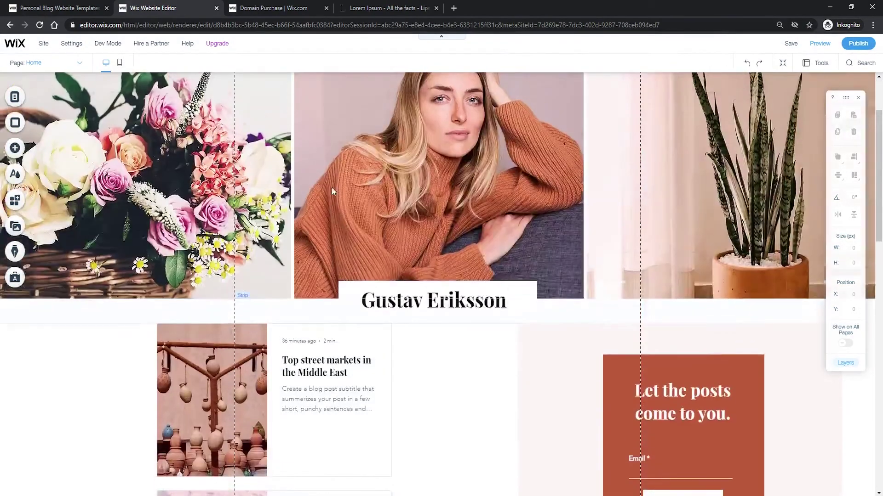
# Step: Return to the My Blog page and look through all the posts in its feed
pyautogui.click(66, 69)
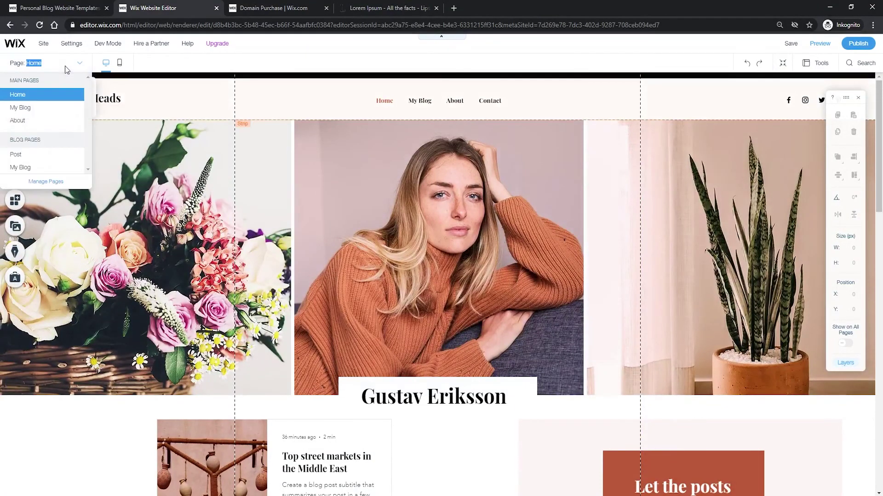
pyautogui.click(28, 109)
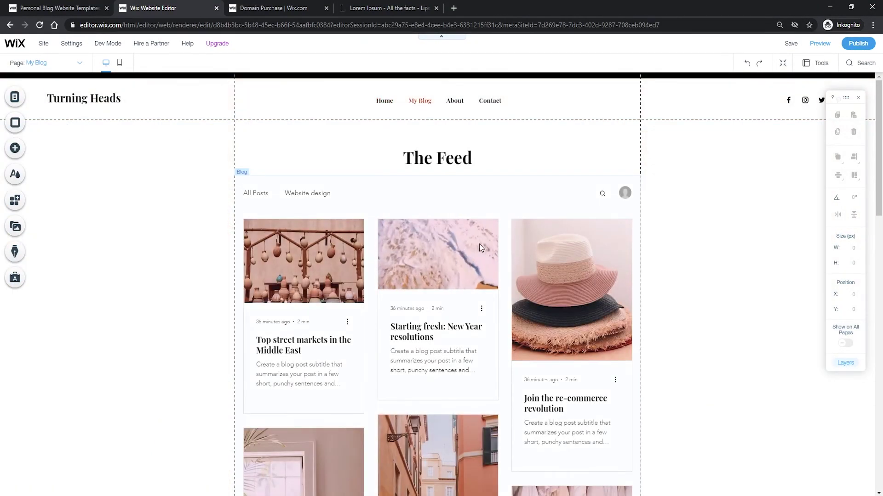
pyautogui.scroll(-5, 498, 185)
pyautogui.scroll(-4, 595, 238)
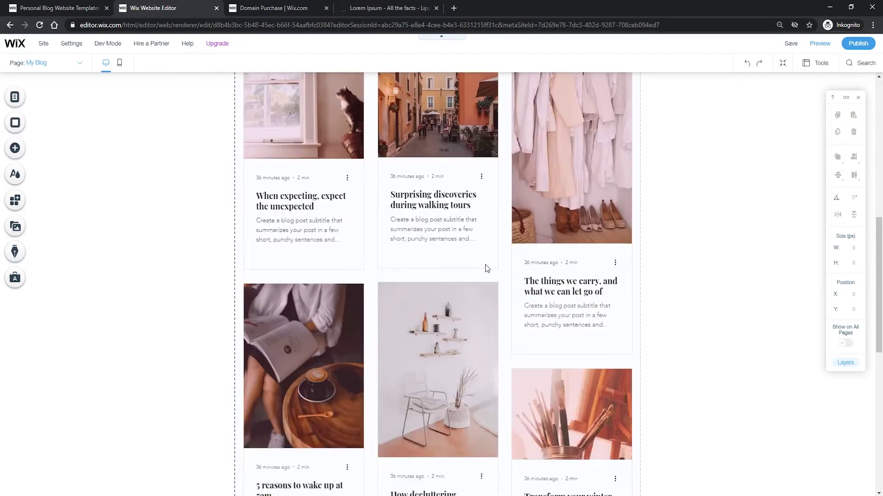
pyautogui.scroll(4, 484, 265)
pyautogui.scroll(-7, 573, 243)
pyautogui.scroll(7, 478, 243)
pyautogui.scroll(5, 506, 294)
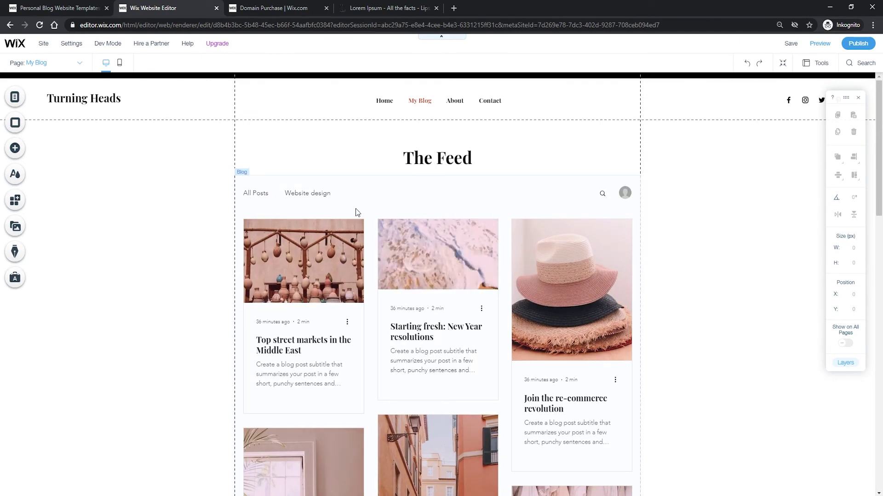
# Step: Open the blog feed's display settings, try showing the author name on posts, and hide it again
pyautogui.click(465, 189)
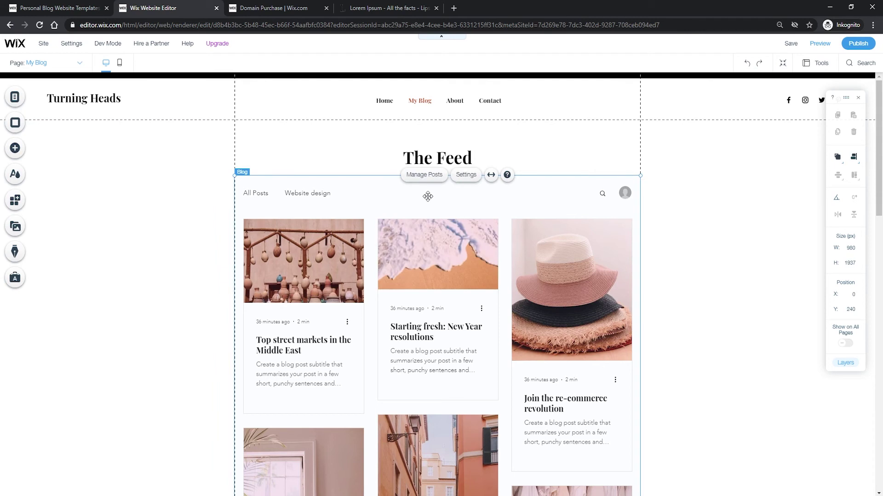
pyautogui.click(466, 175)
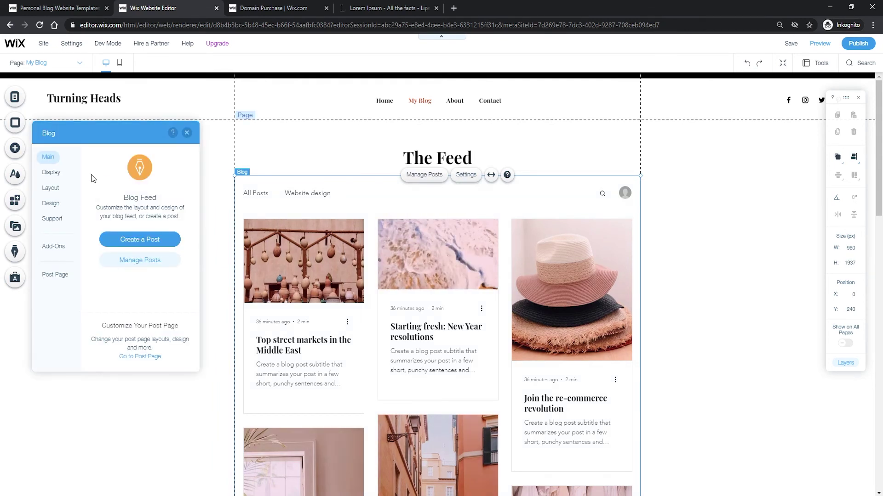
pyautogui.click(58, 178)
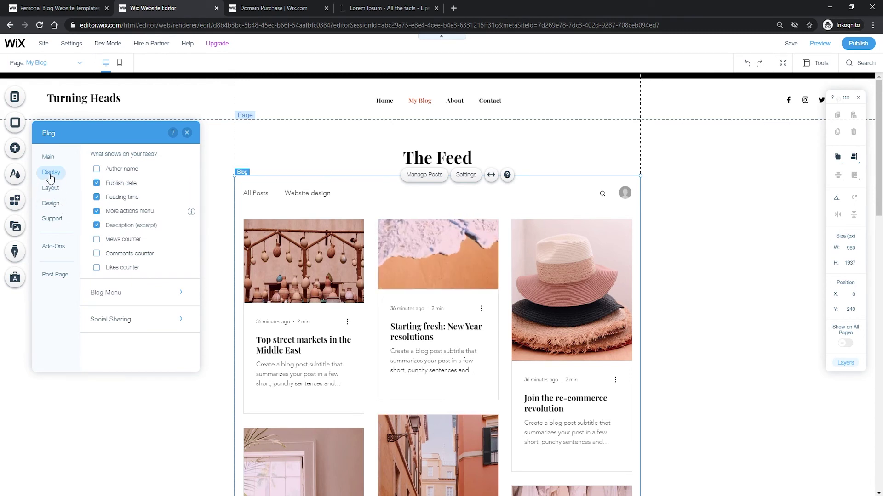
pyautogui.click(97, 170)
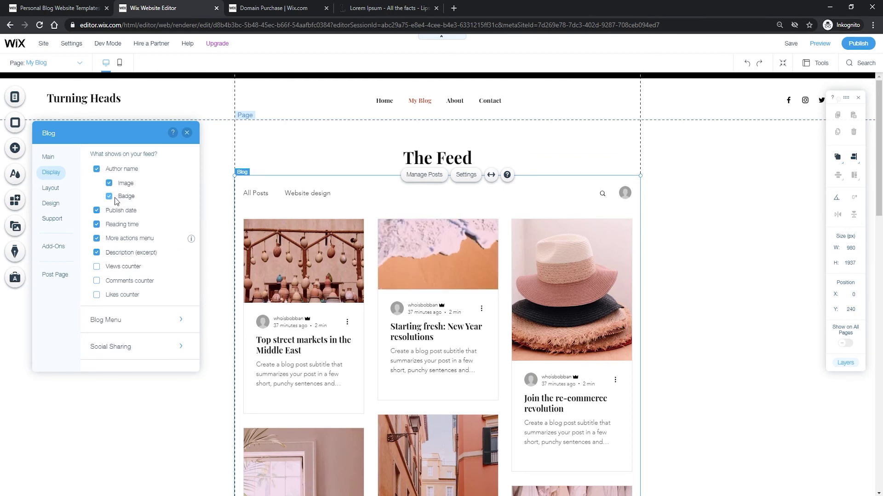
pyautogui.click(97, 170)
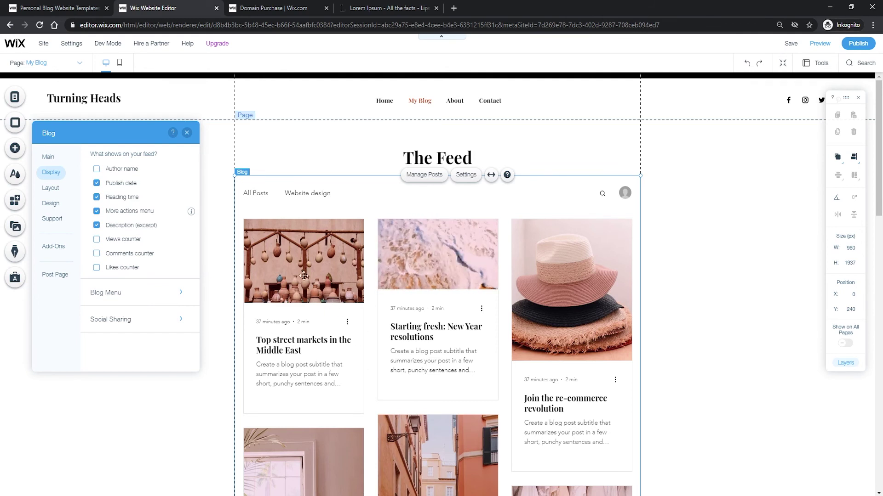
# Step: Try the Side by Side, Editorial, Magazine, Full Post and One Column layouts for the all-posts feed, and go back to Tiled
pyautogui.click(56, 192)
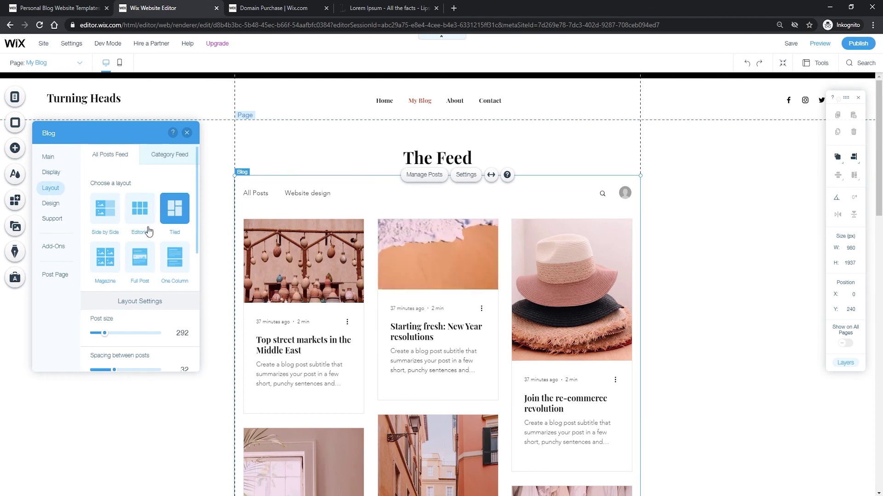
pyautogui.click(105, 209)
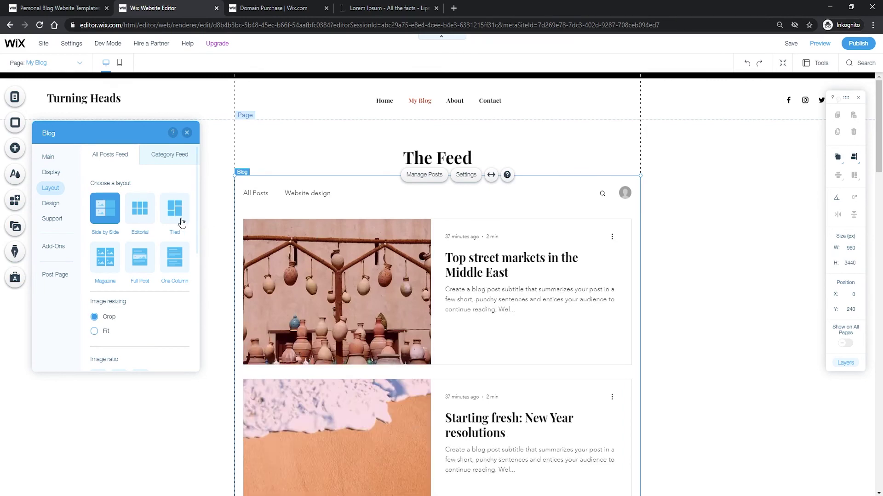
pyautogui.click(144, 214)
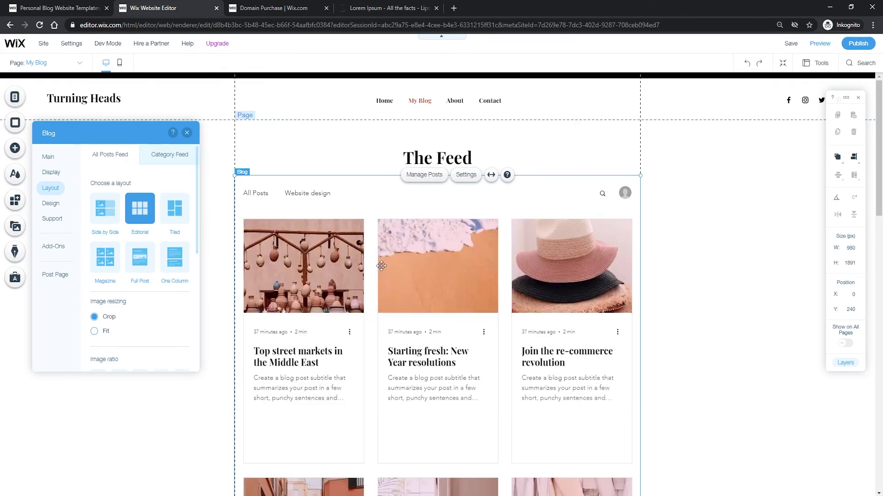
pyautogui.click(179, 216)
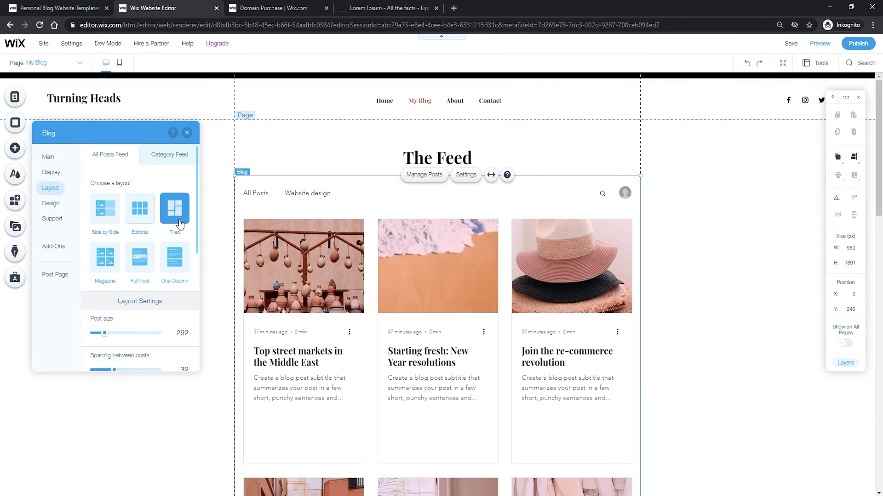
pyautogui.click(105, 257)
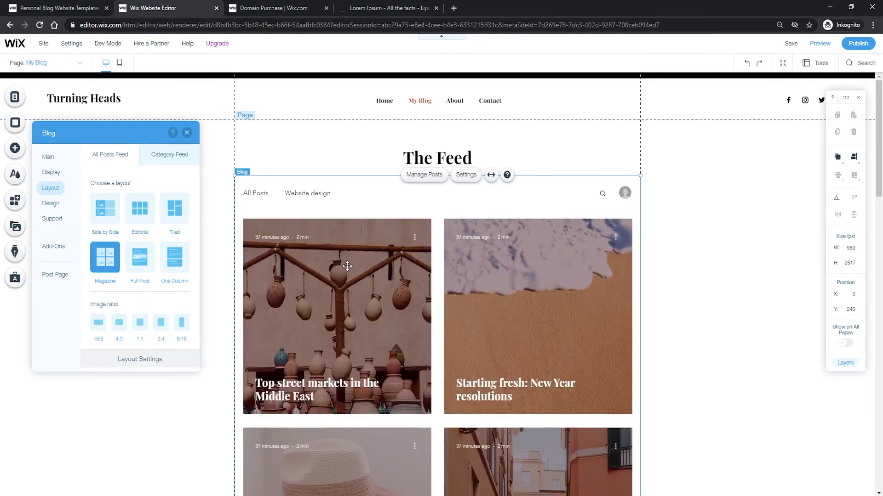
pyautogui.click(145, 269)
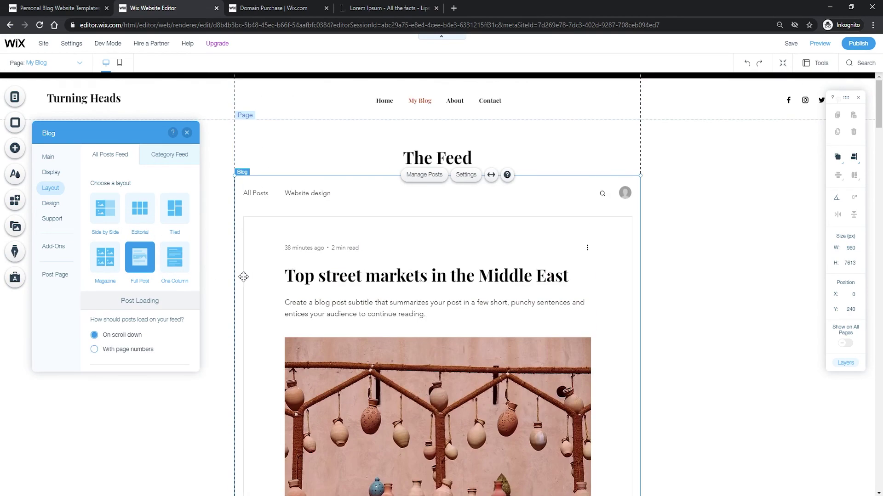
pyautogui.click(182, 268)
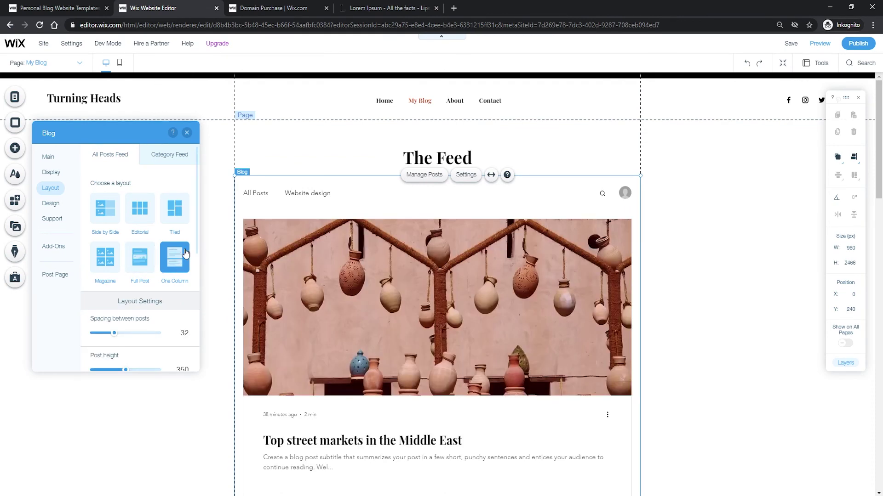
pyautogui.click(116, 258)
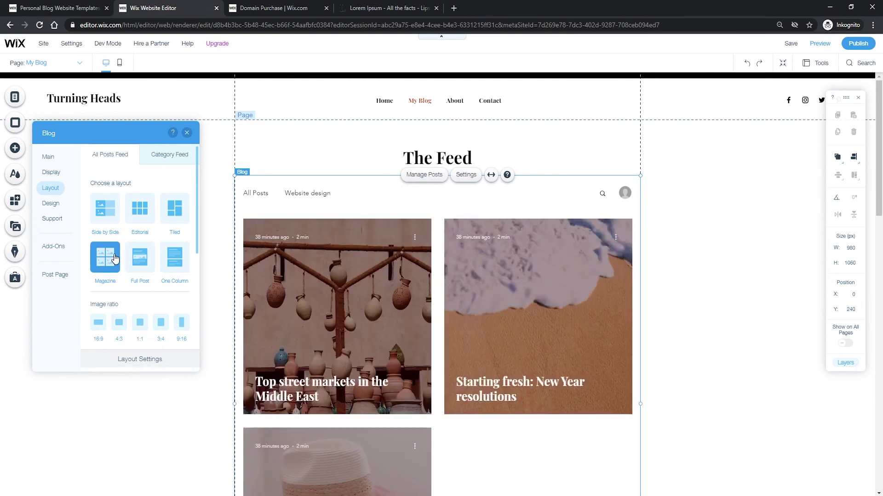
pyautogui.click(173, 217)
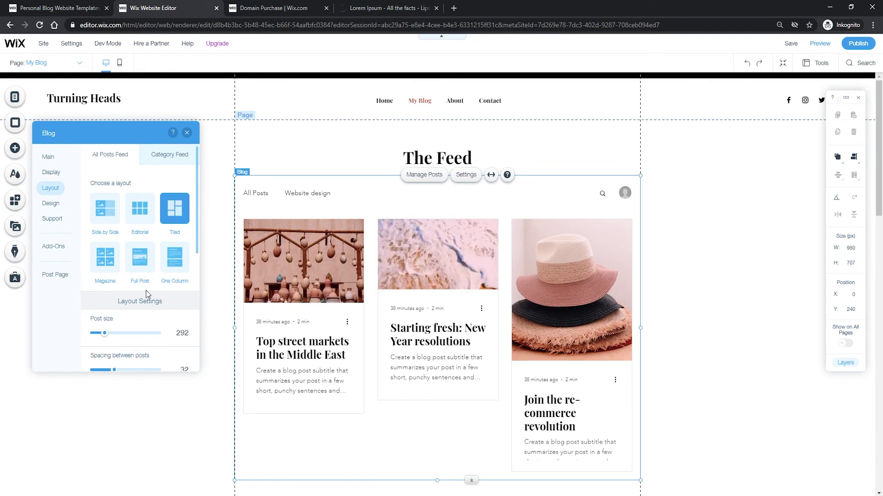
# Step: Review the Tiled layout's size, spacing and post loading options and the blog menu's design options, and close the blog settings
pyautogui.scroll(-1, 121, 287)
pyautogui.scroll(-1, 141, 253)
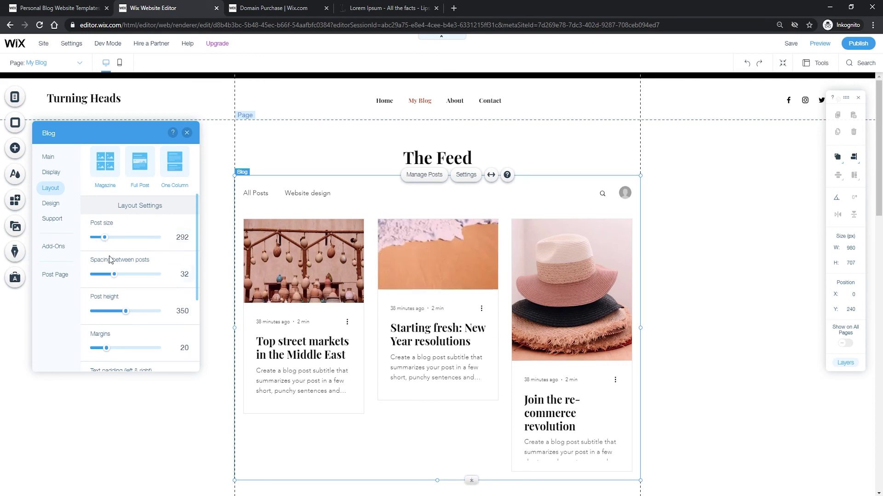
pyautogui.scroll(-2, 137, 295)
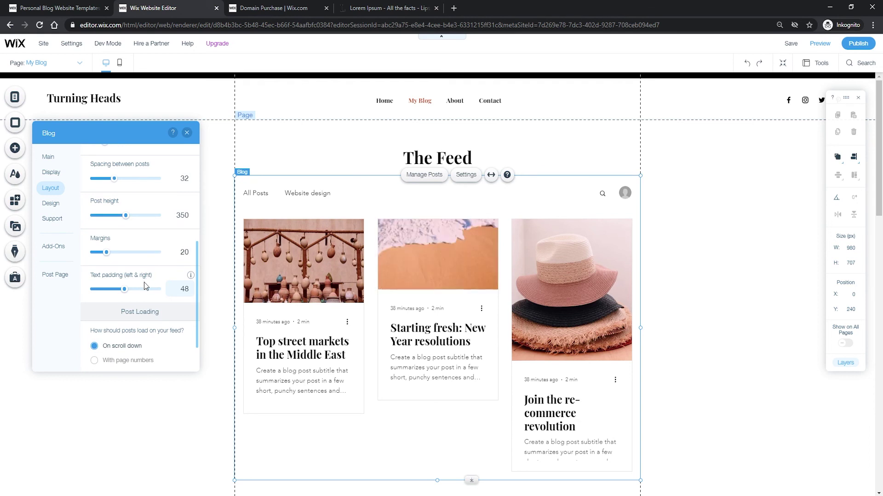
pyautogui.scroll(1, 156, 273)
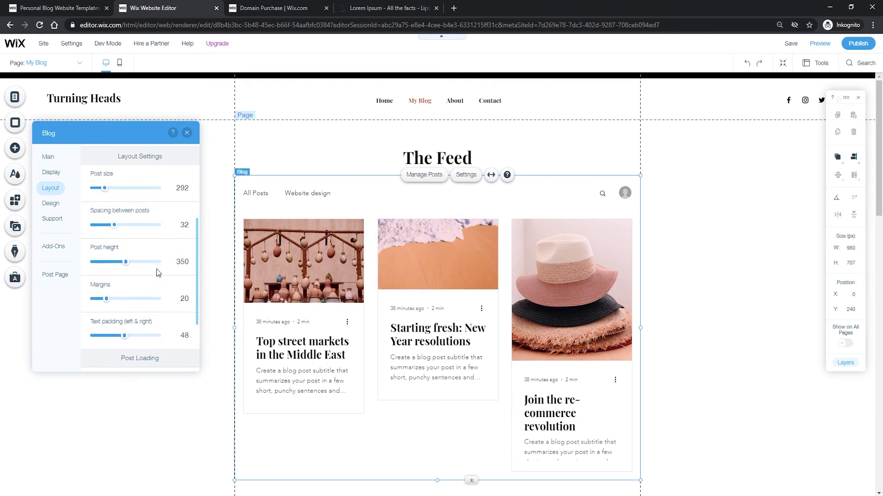
pyautogui.scroll(3, 156, 271)
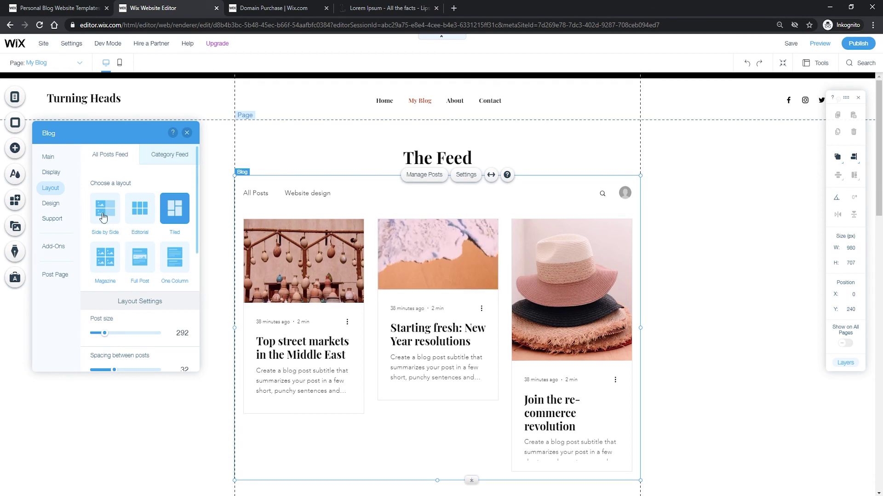
pyautogui.click(54, 205)
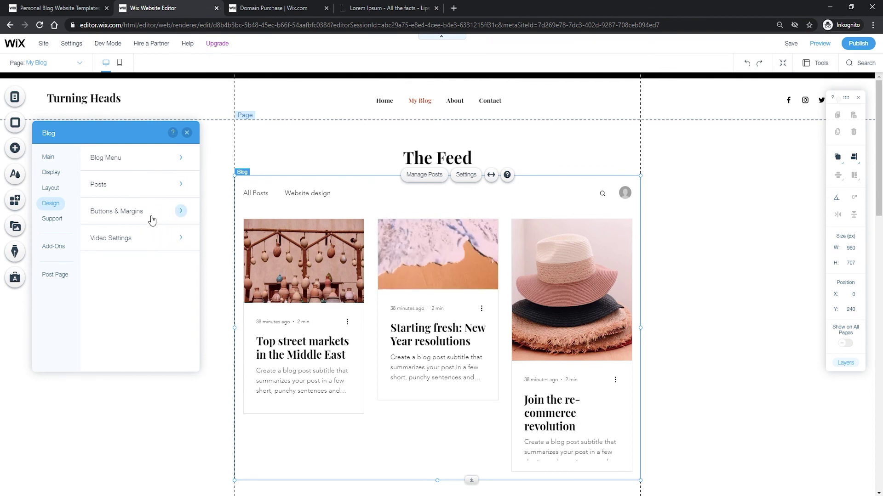
pyautogui.click(177, 162)
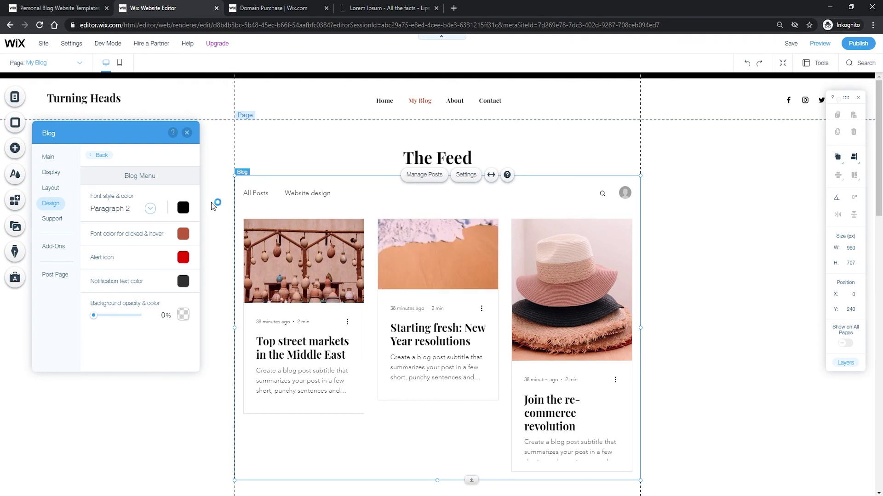
pyautogui.click(187, 133)
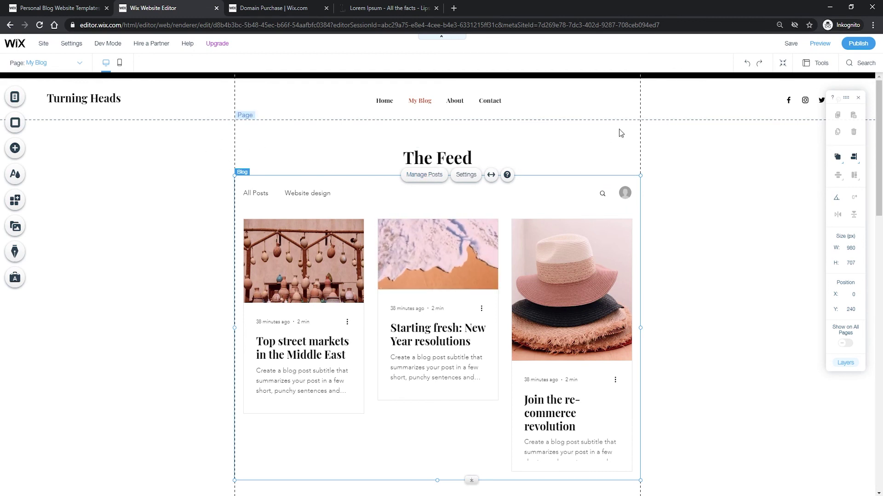
# Step: Publish the site and open the live website to look over its home page
pyautogui.click(865, 46)
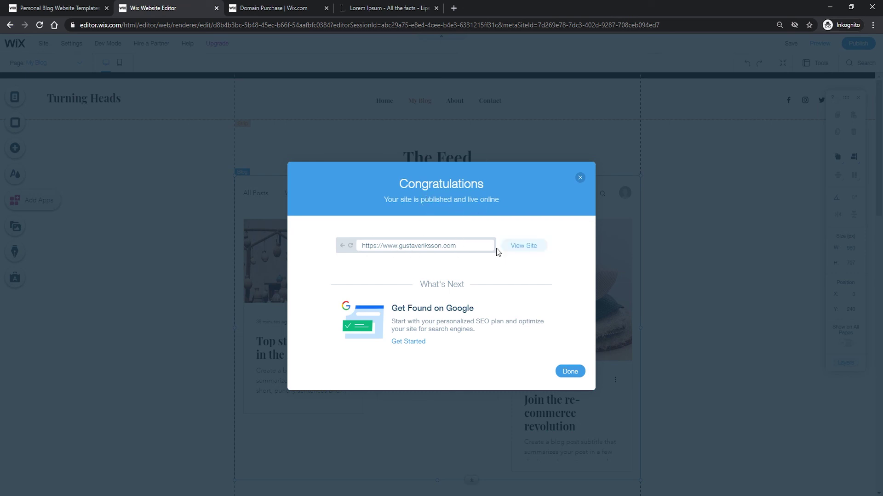
pyautogui.click(524, 248)
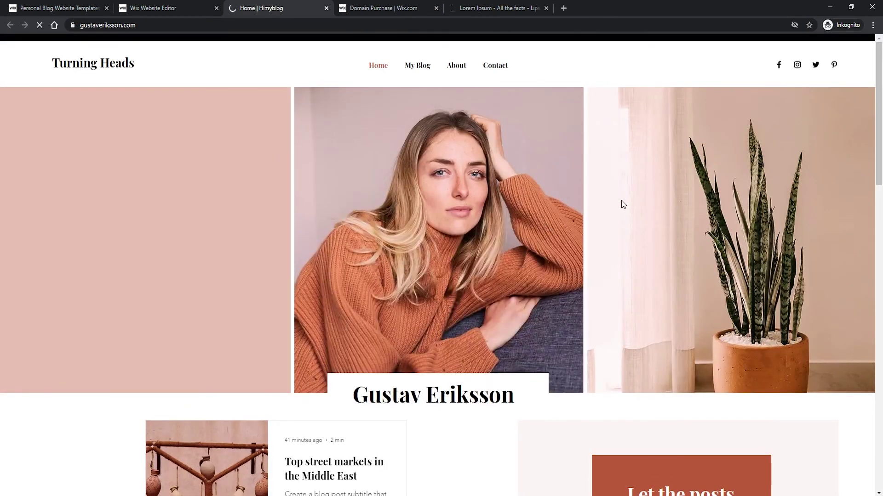
pyautogui.scroll(-5, 615, 208)
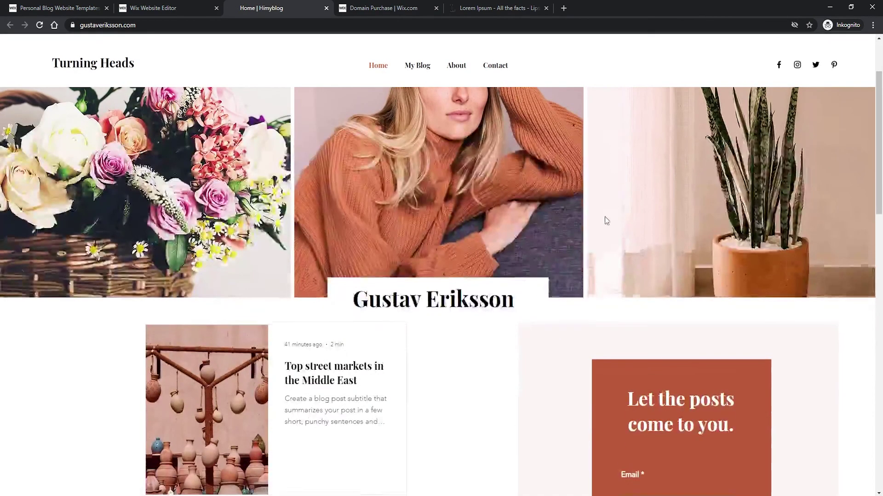
# Step: Review the live home page's blog posts, subscribe form, Instagram gallery and contact form down to the footer, and return to its header images
pyautogui.scroll(-1, 376, 224)
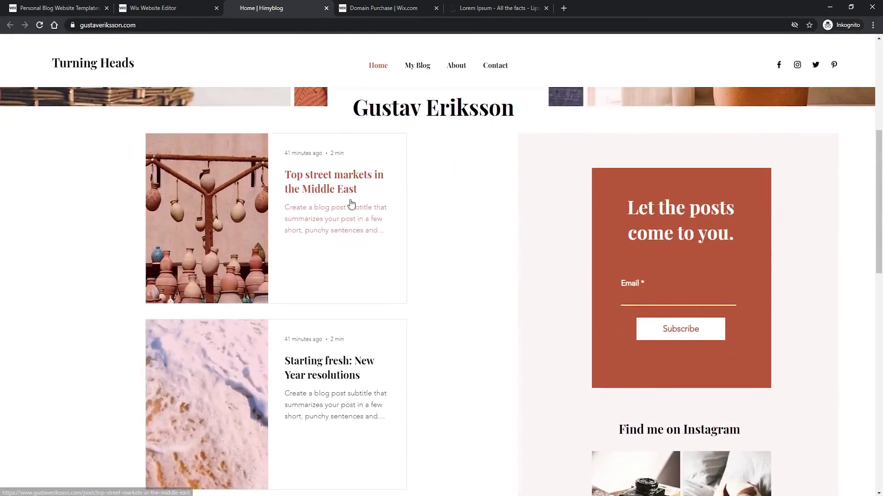
pyautogui.scroll(-5, 359, 329)
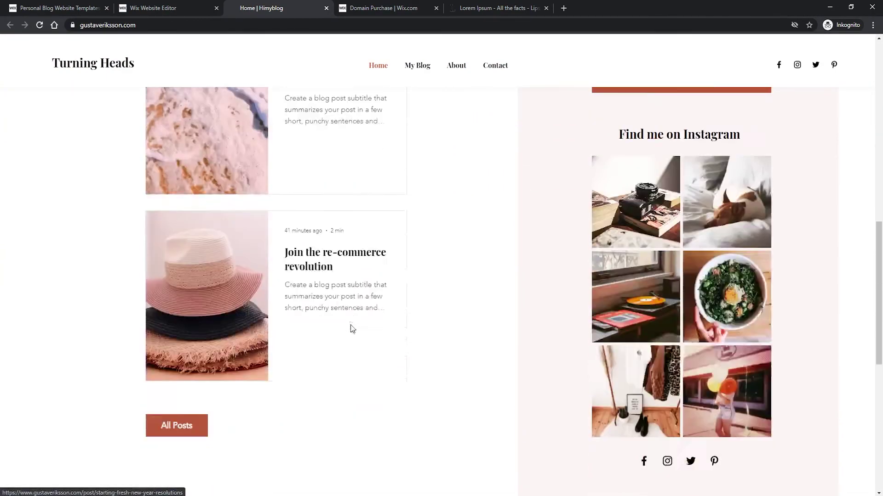
pyautogui.scroll(3, 343, 306)
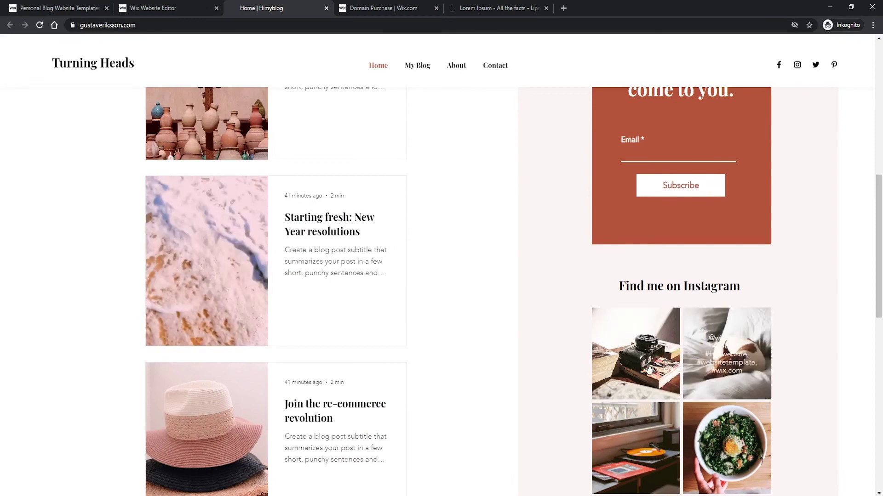
pyautogui.scroll(-3, 693, 349)
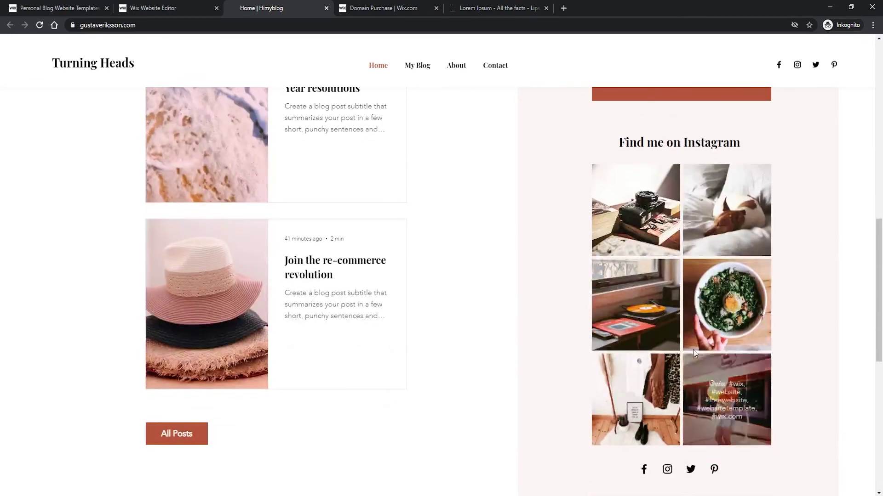
pyautogui.scroll(-5, 296, 256)
pyautogui.scroll(-4, 292, 252)
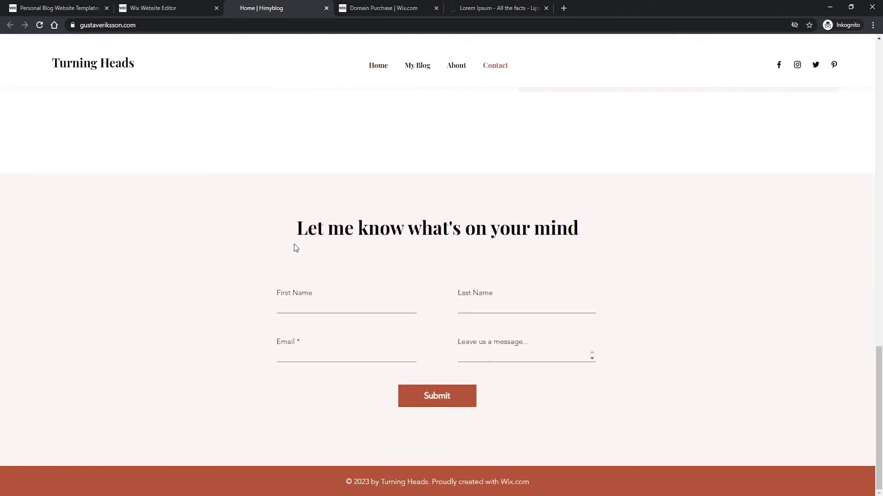
pyautogui.scroll(10, 322, 257)
pyautogui.scroll(10, 345, 260)
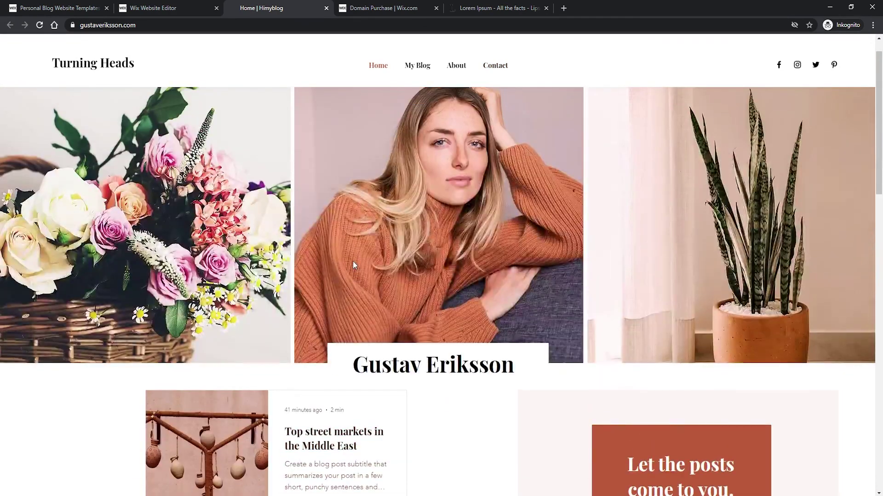